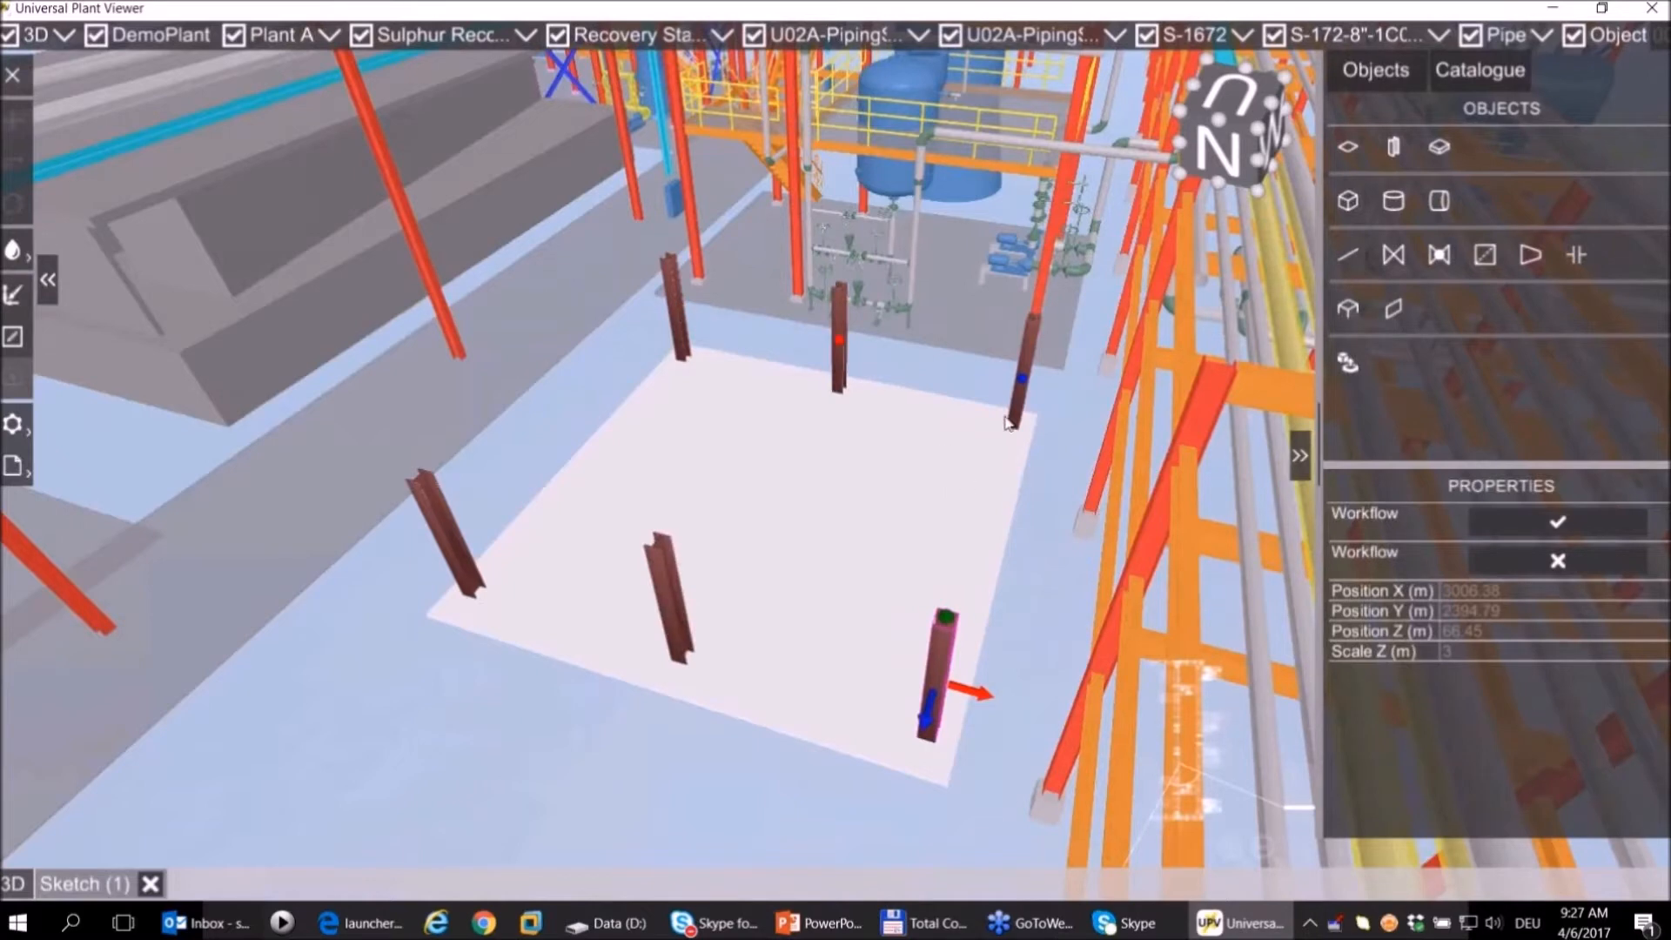
Add the middle row of columns to complete the three-by-three grid on the floor slab, and finish the structure with its platform.
{"action": "left_click", "coordinate": [986, 507]}
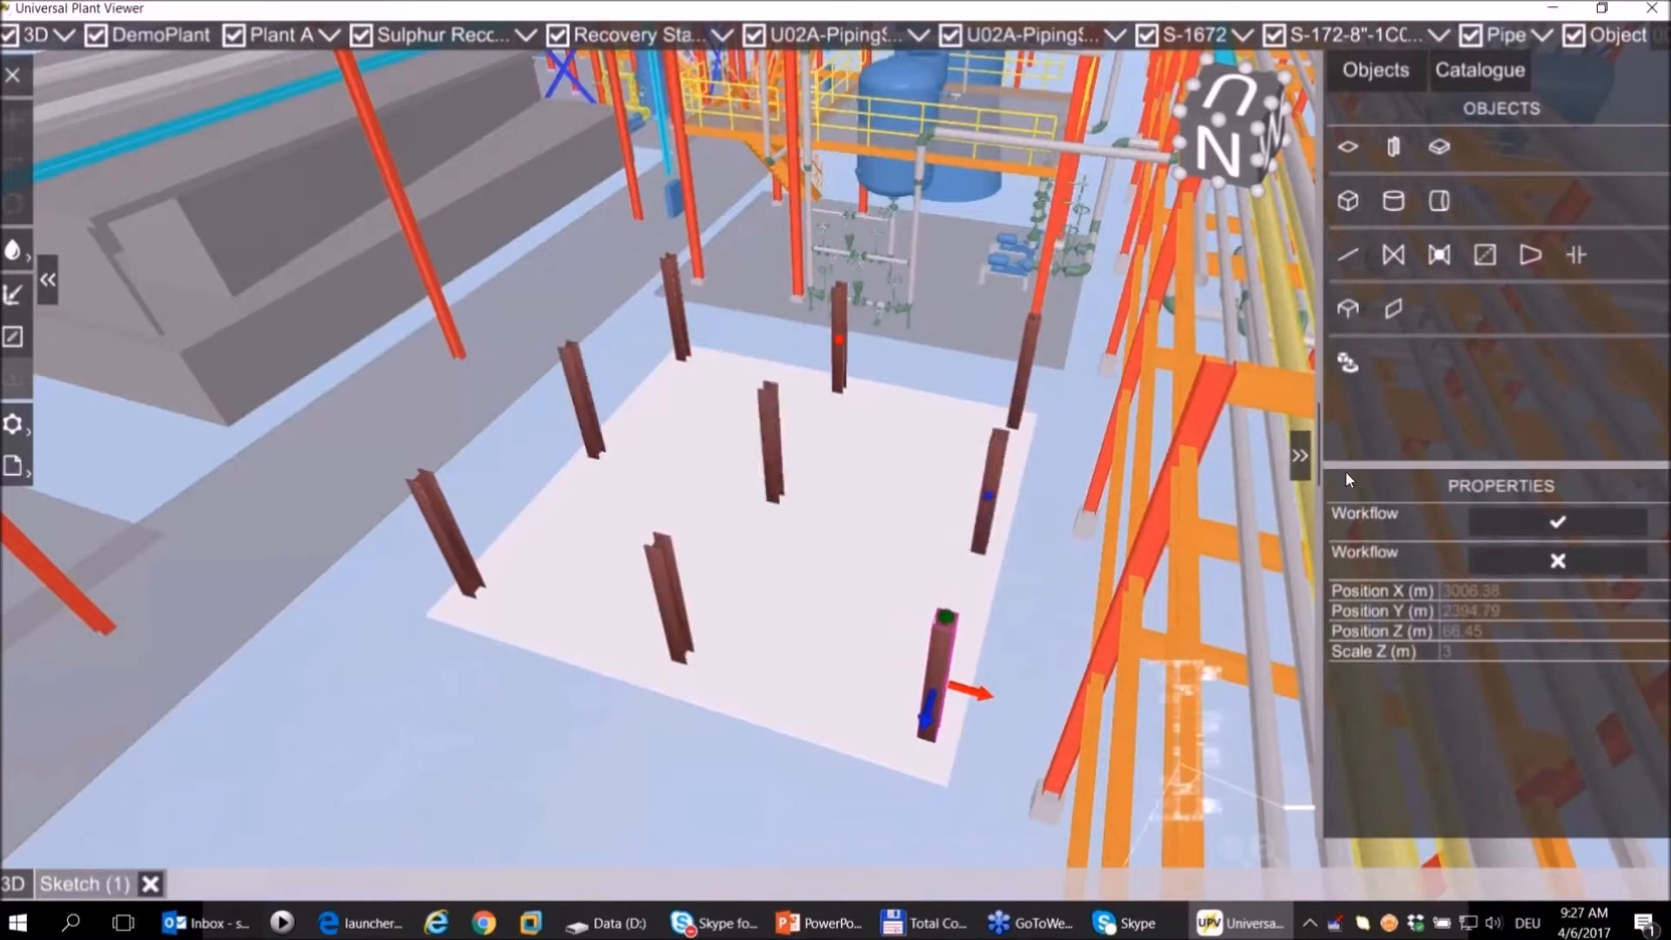
{"action": "left_click", "coordinate": [1521, 527]}
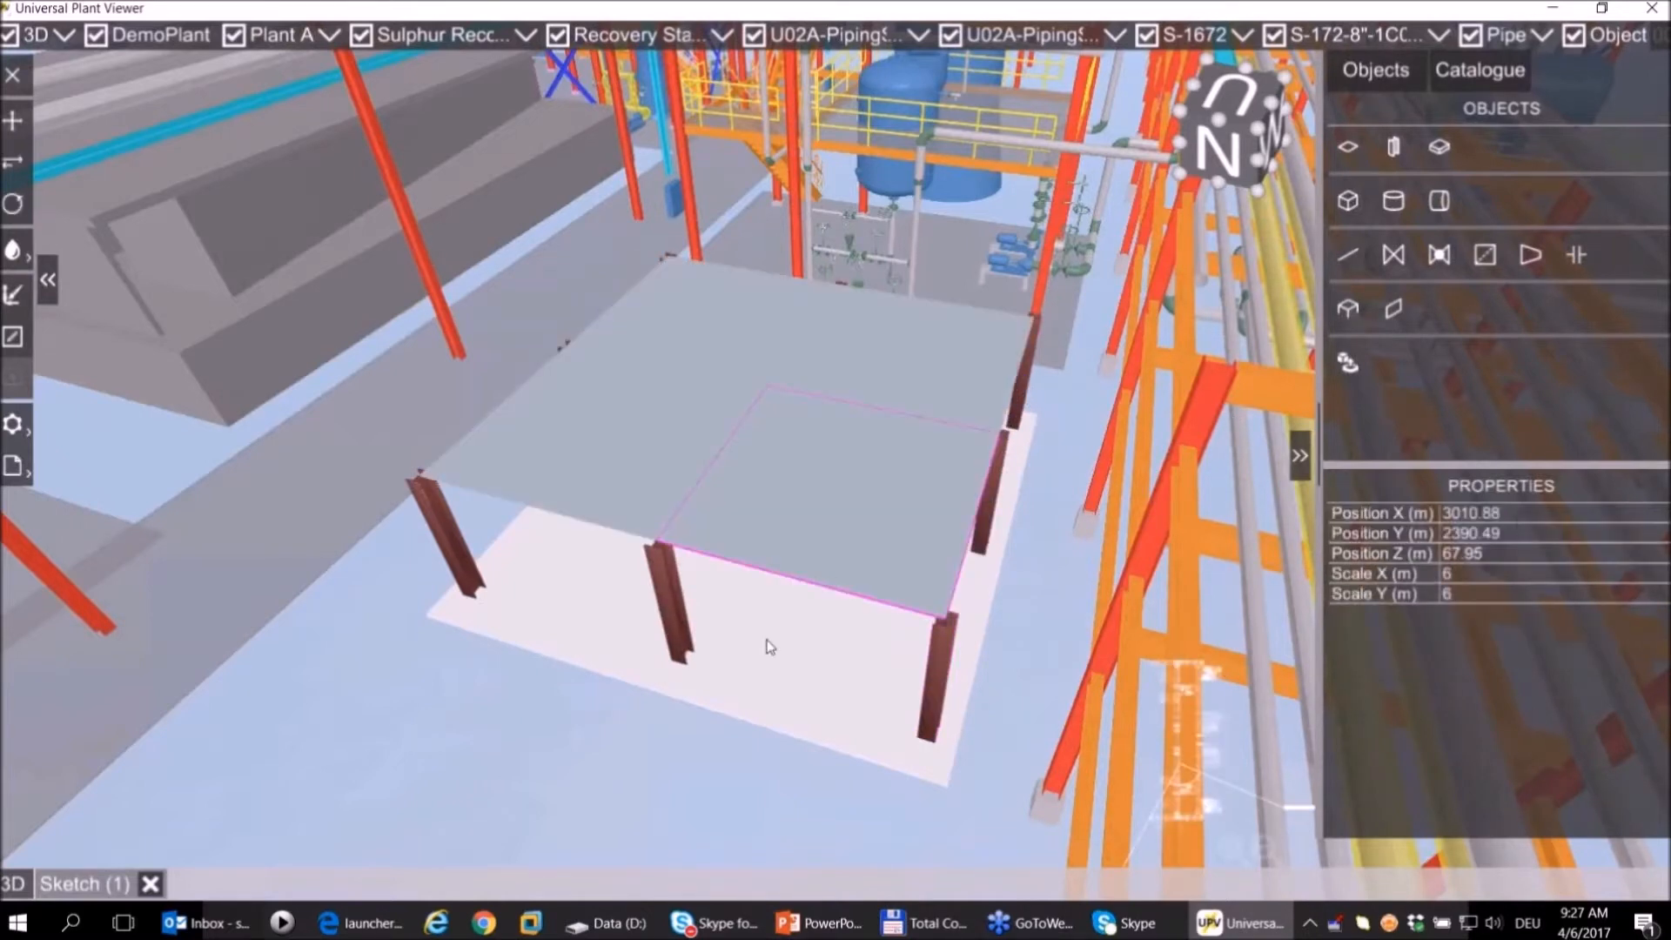
{"action": "middle_click_drag", "start_coordinate": [767, 641], "coordinate": [806, 613]}
{"action": "left_click", "coordinate": [1112, 636]}
Place a vertical cylinder on the platform near the corner facing the existing process equipment.
{"action": "middle_click_drag", "start_coordinate": [1113, 636], "coordinate": [1102, 510]}
{"action": "scroll", "coordinate": [1064, 509], "scroll_direction": "up", "scroll_amount": 5}
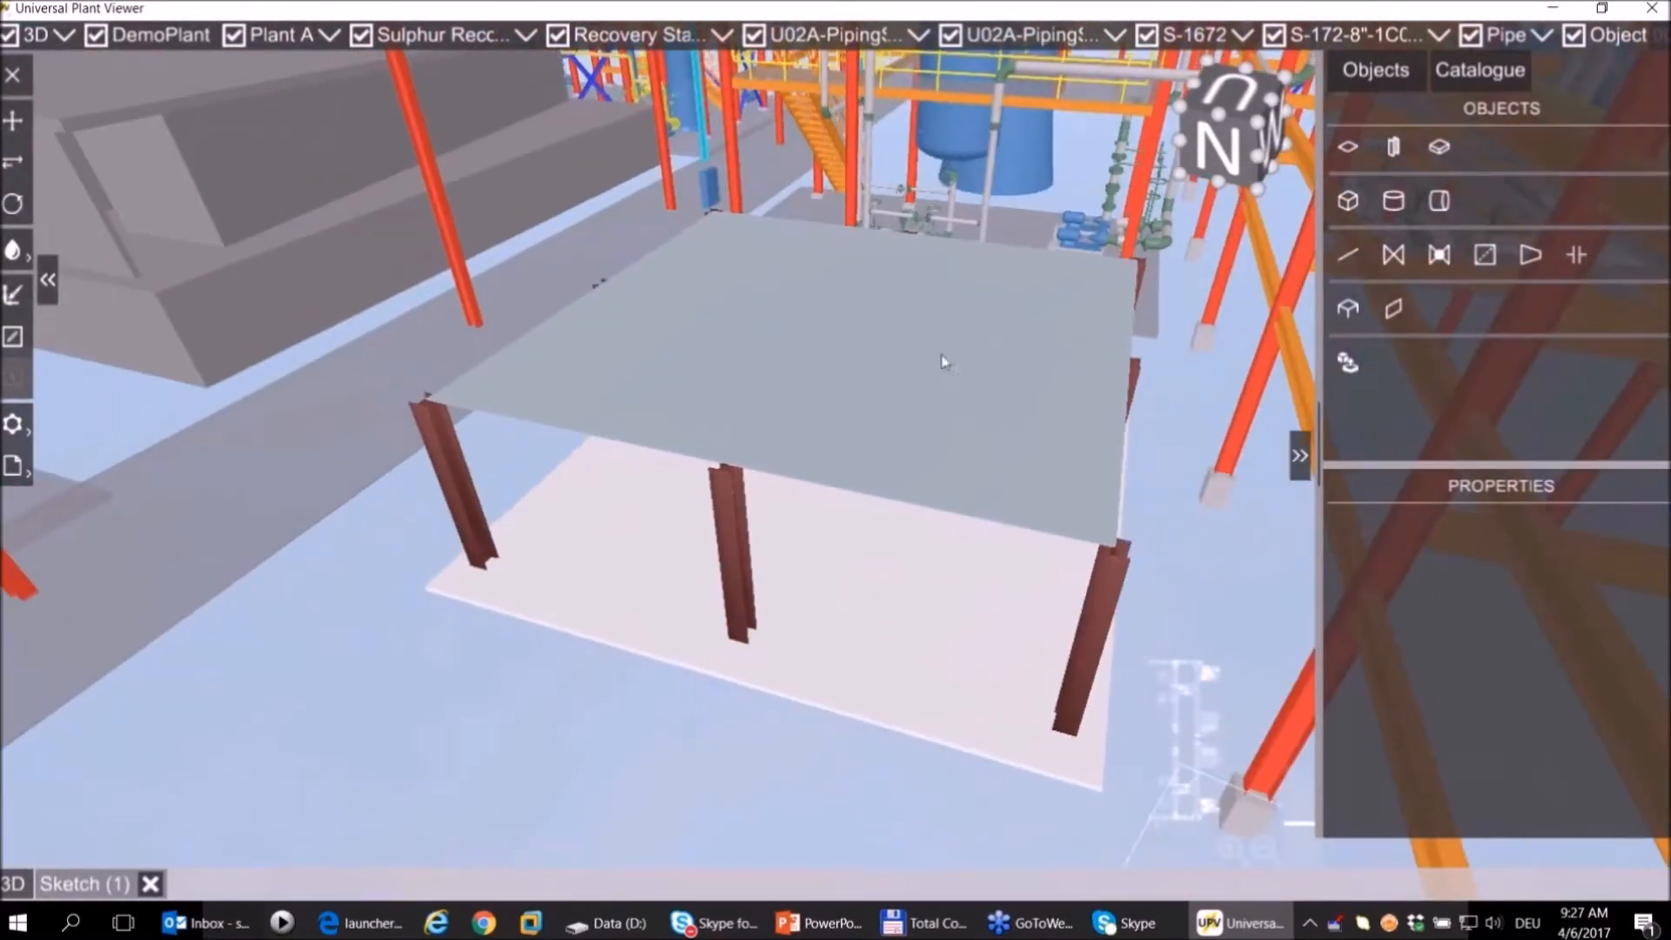
{"action": "left_click", "coordinate": [1396, 208]}
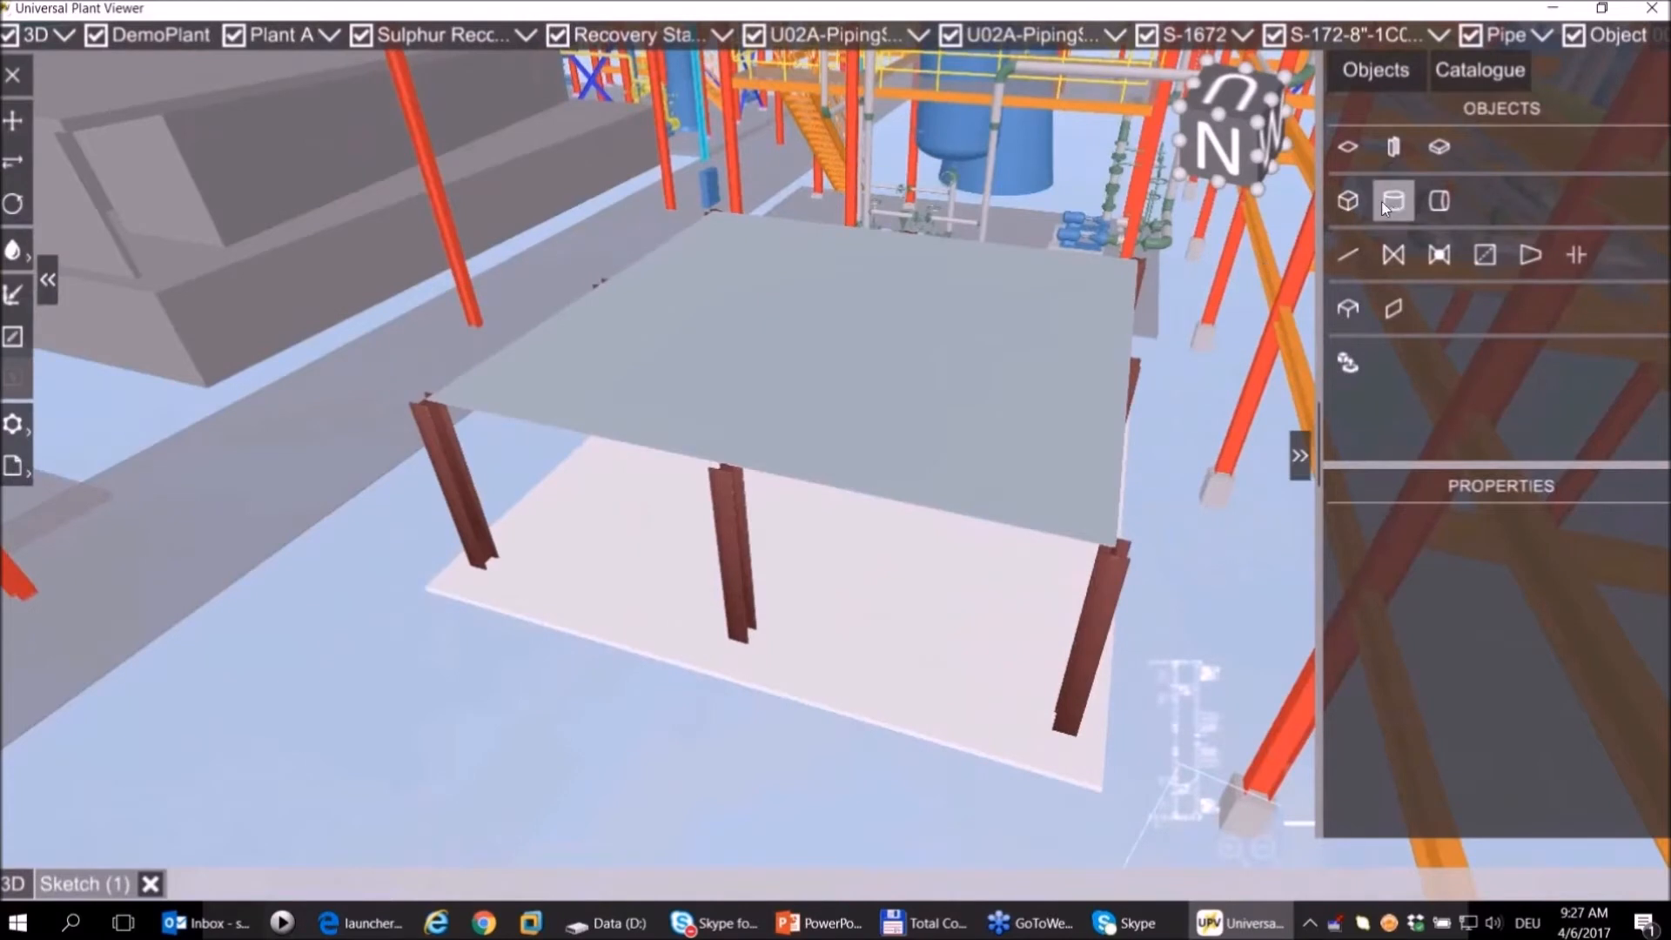
{"action": "left_click", "coordinate": [754, 261]}
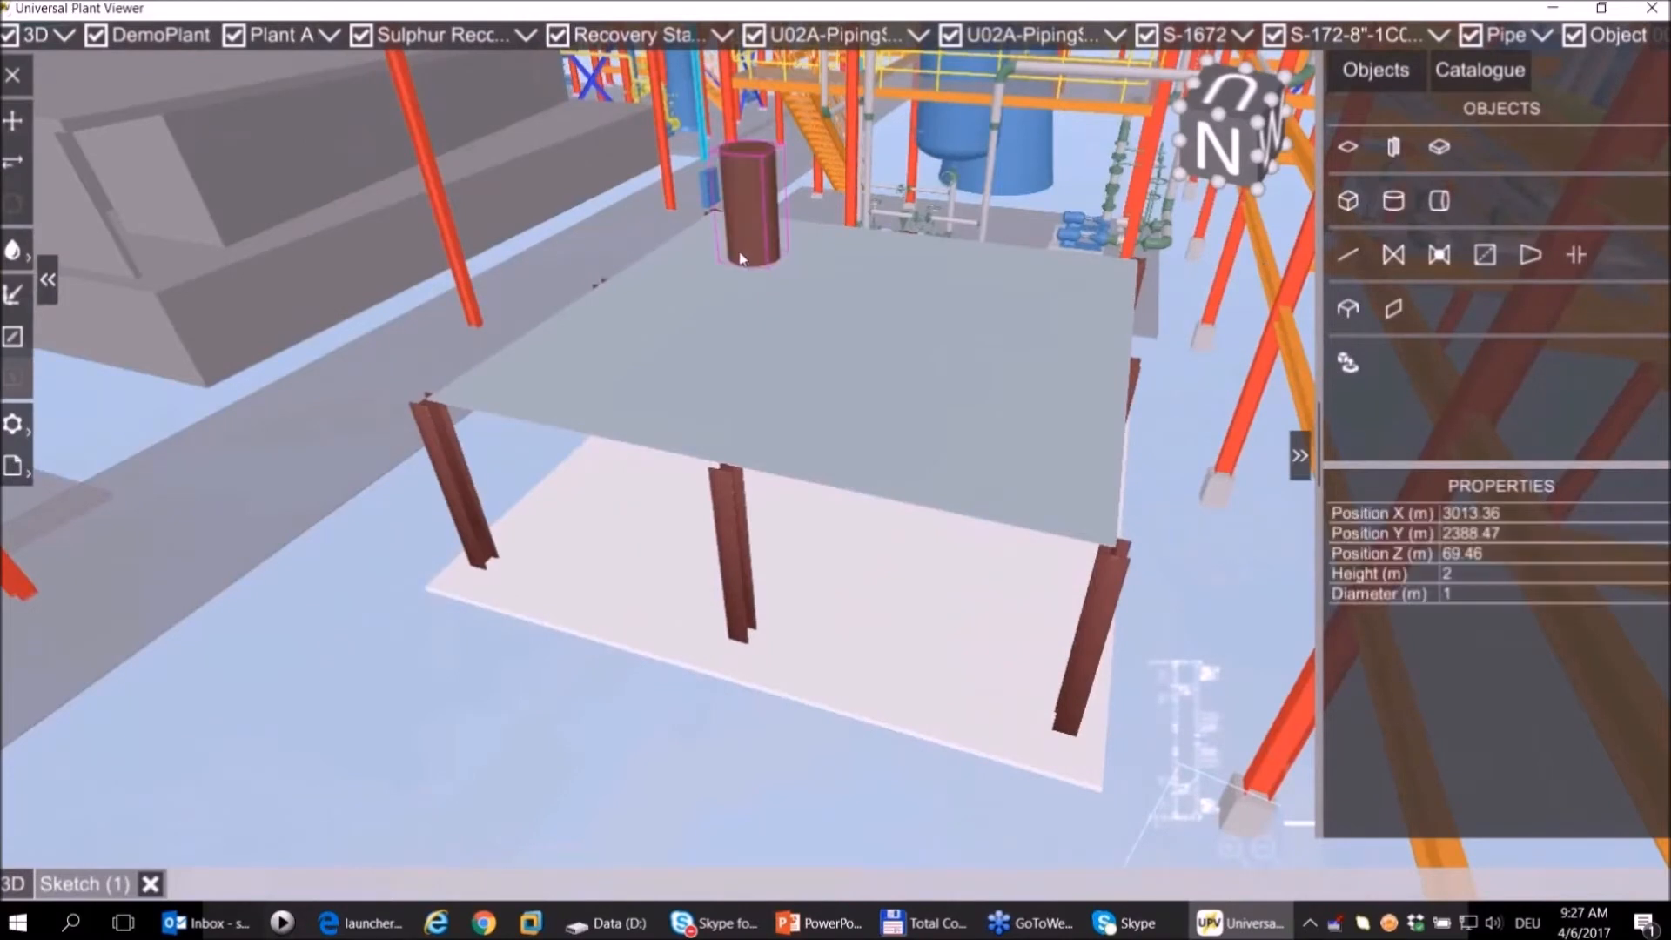
{"action": "left_click", "coordinate": [754, 254]}
Enlarge the cylinder to about 3.04 m high and 2.67 m in diameter, and adjust its vertical position on the platform.
{"action": "left_click_drag", "start_coordinate": [796, 216], "coordinate": [827, 193]}
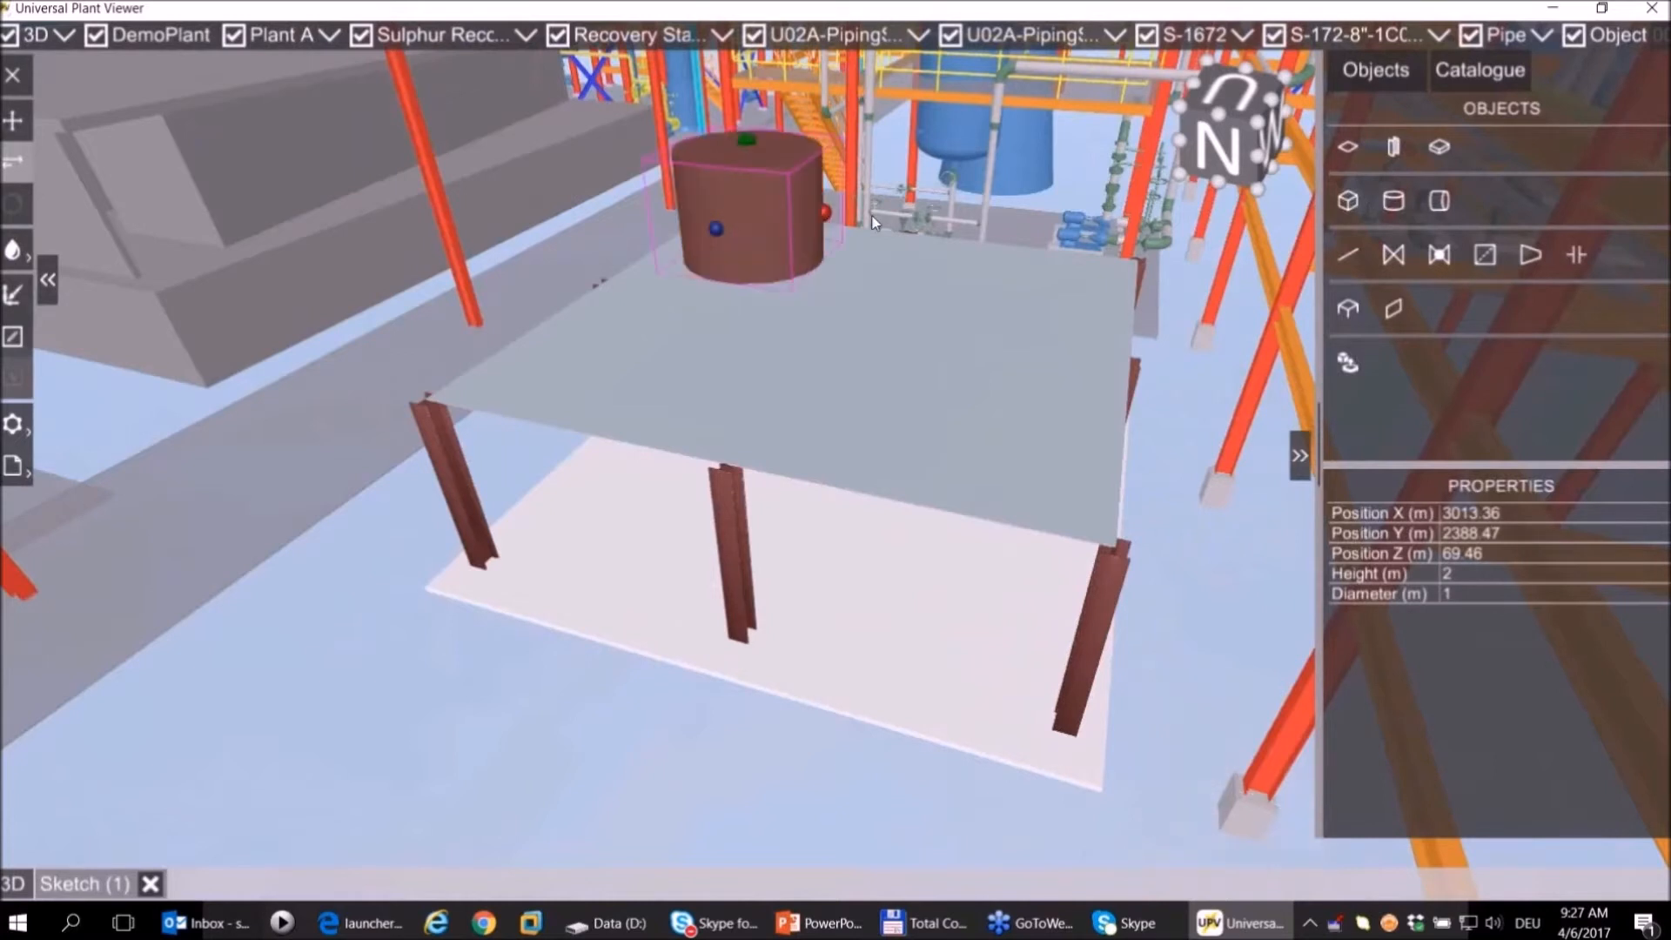
{"action": "mouse_move", "coordinate": [753, 143]}
{"action": "left_mouse_down"}
{"action": "mouse_move", "coordinate": [757, 72]}
{"action": "mouse_move", "coordinate": [755, 164]}
{"action": "left_mouse_up"}
{"action": "left_click", "coordinate": [757, 74]}
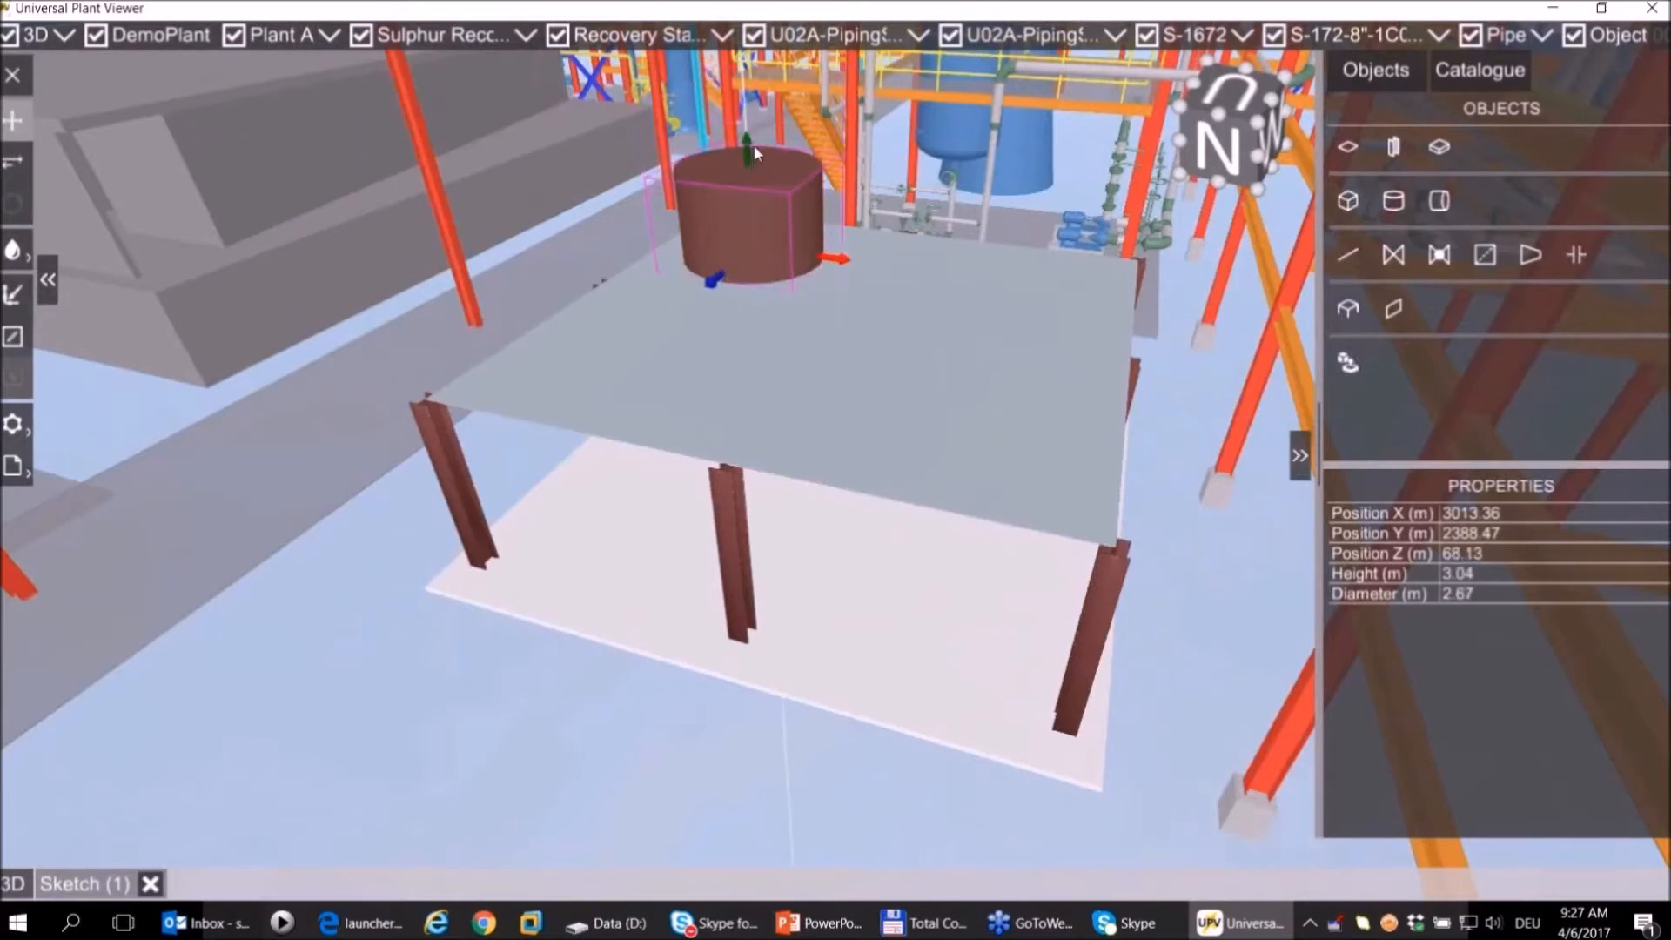
{"action": "left_click", "coordinate": [916, 365]}
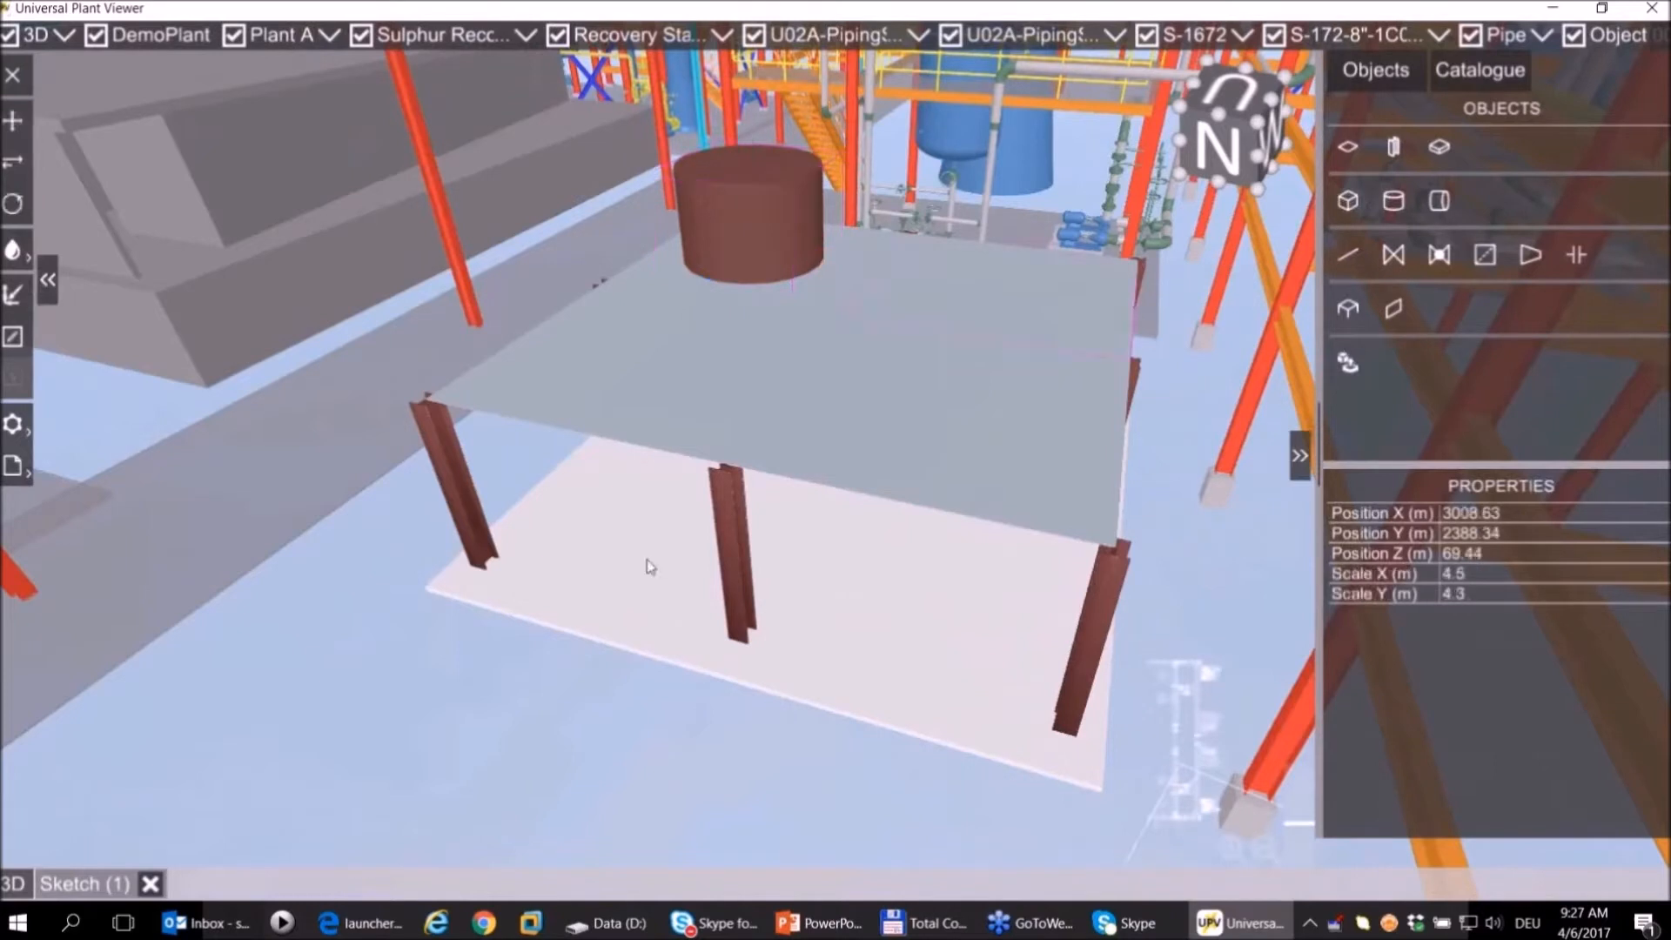
Insert pump variant 0 from the catalogue onto the floor slab beneath the platform.
{"action": "left_click", "coordinate": [1483, 71]}
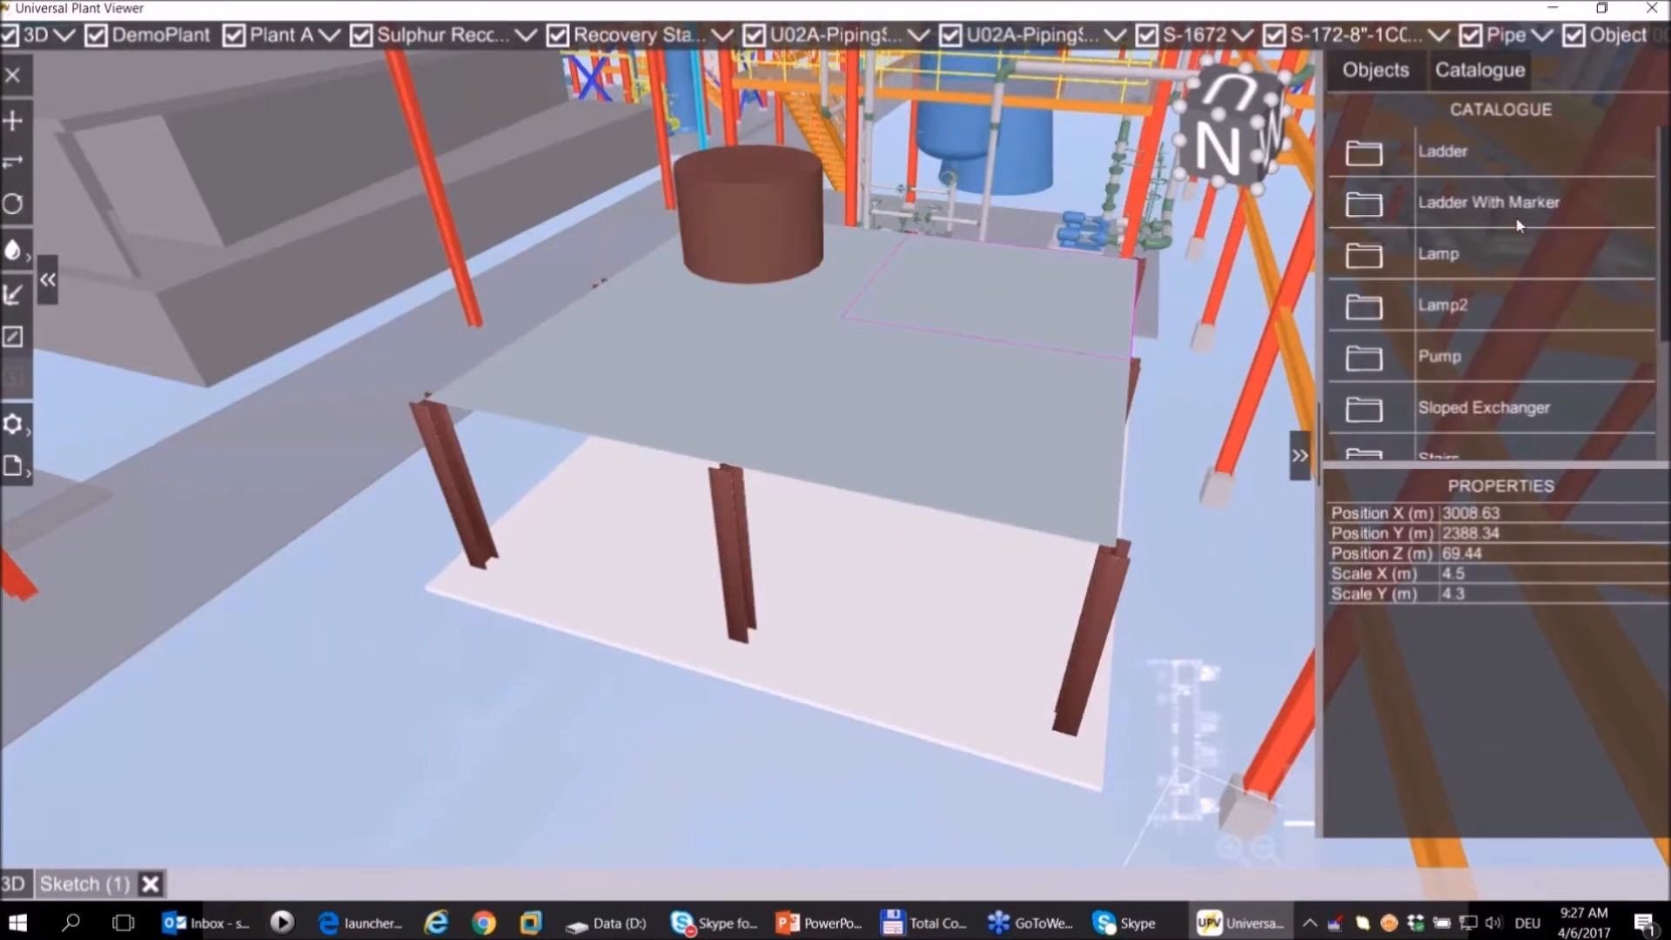
{"action": "scroll", "coordinate": [1519, 225], "scroll_direction": "down", "scroll_amount": 2}
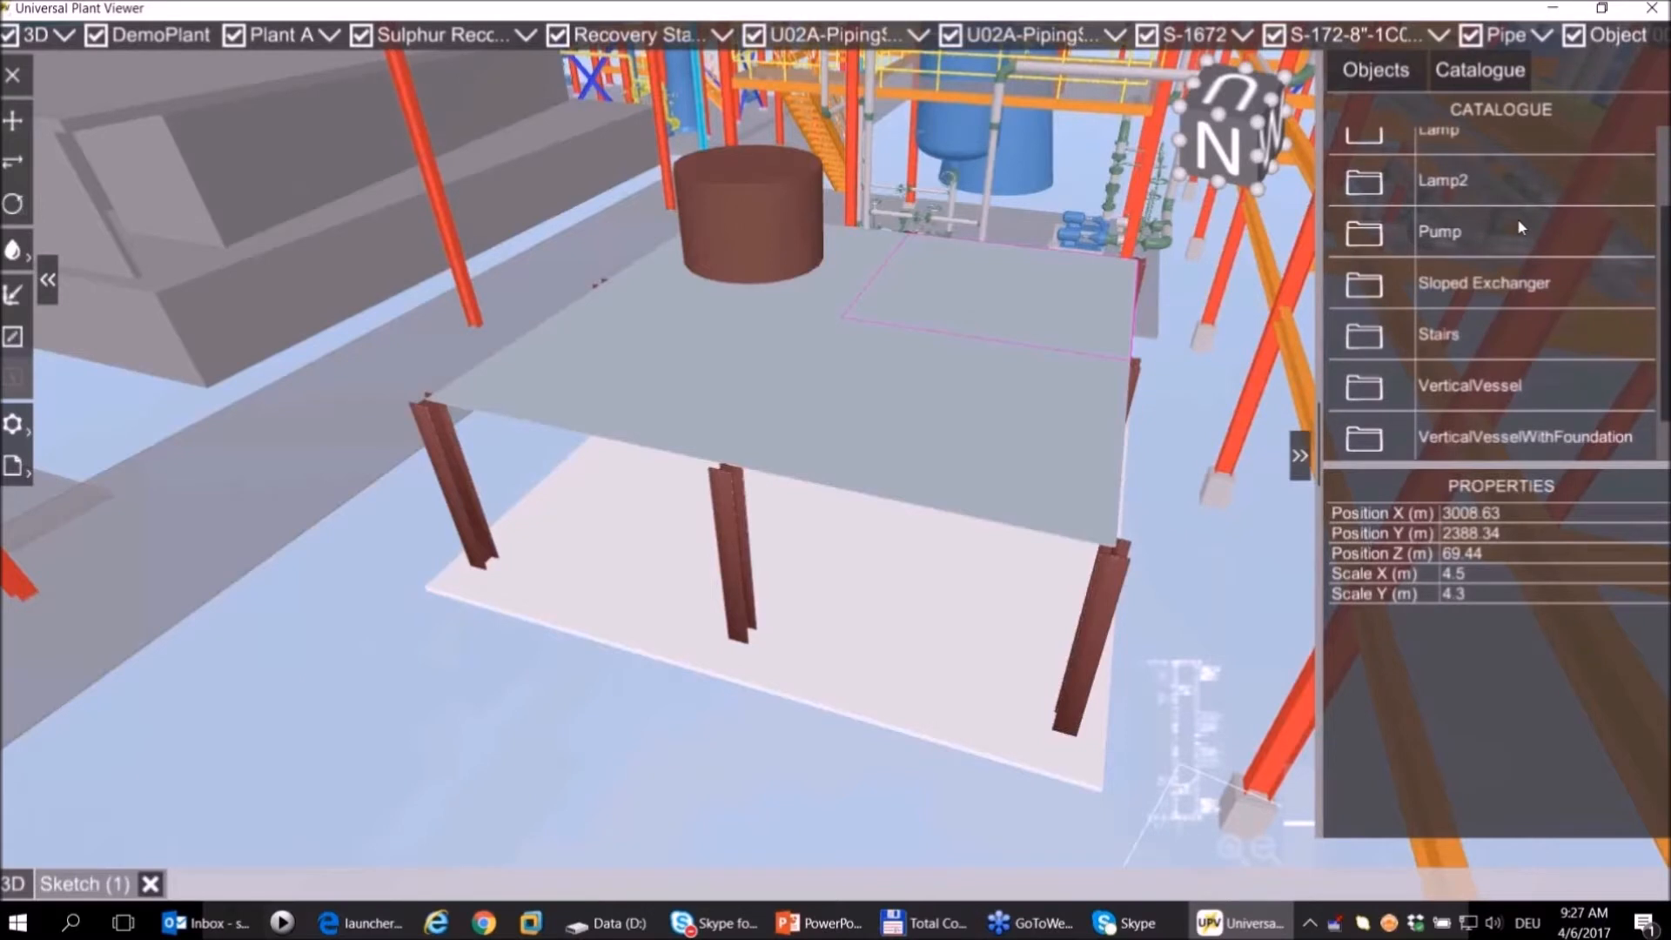
{"action": "left_click", "coordinate": [1376, 228]}
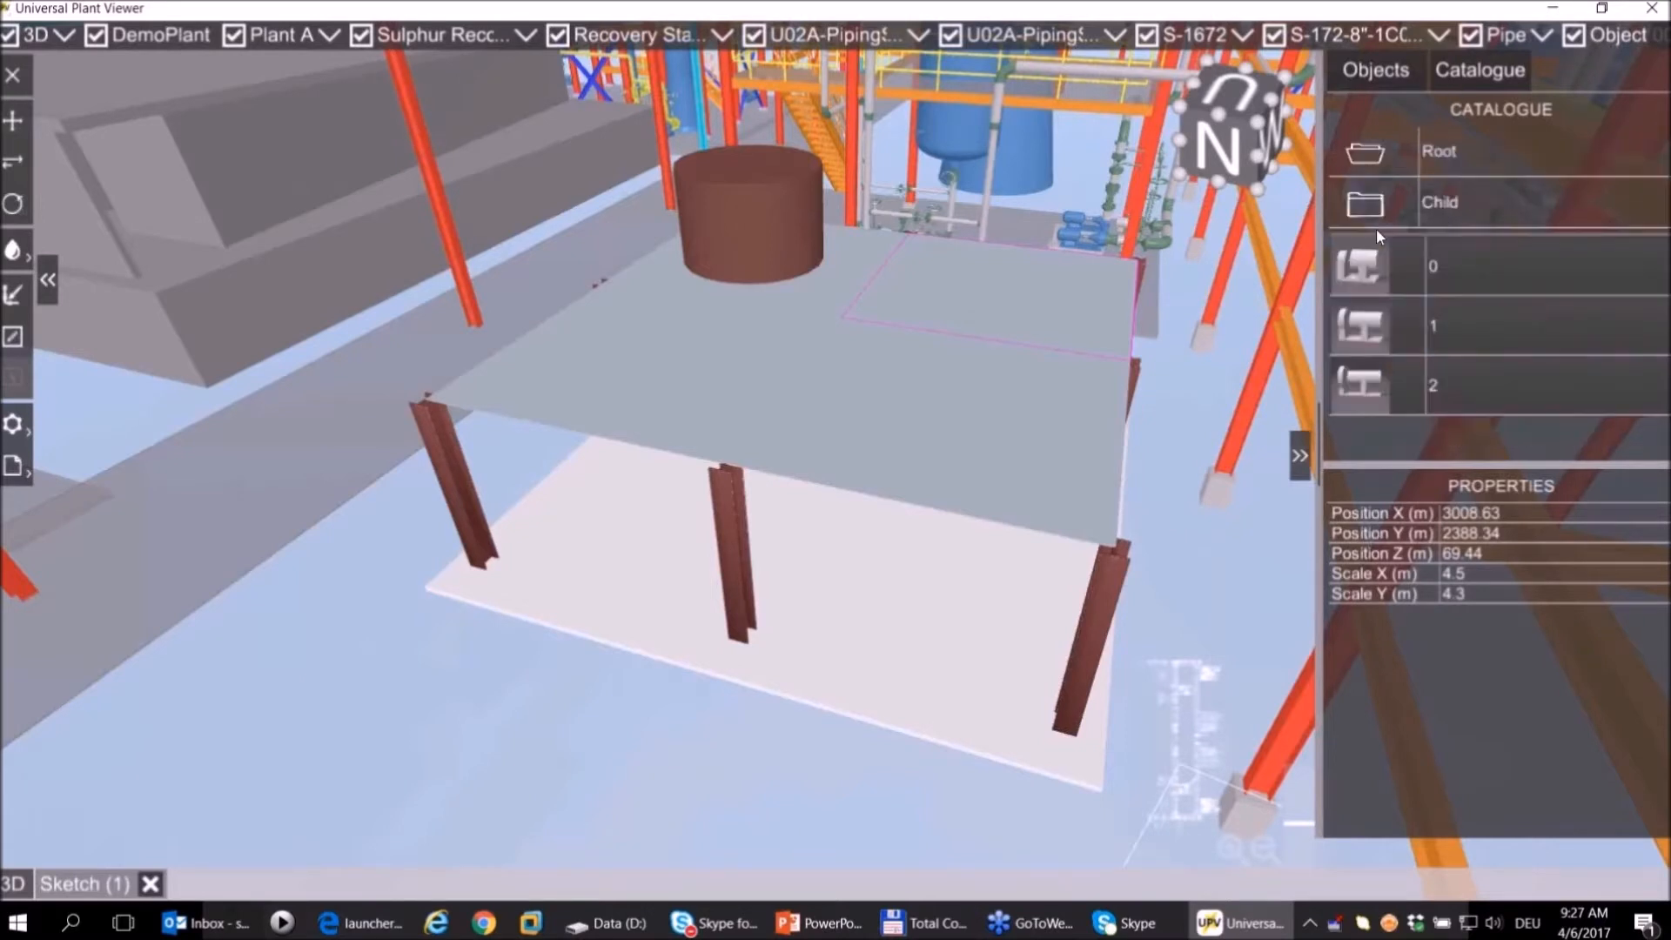
{"action": "left_click_drag", "start_coordinate": [1381, 264], "coordinate": [636, 542]}
Rotate the pump to about 91 degrees and shift it further in from the slab's corner, to about X 3013.48 m.
{"action": "key", "text": "r"}
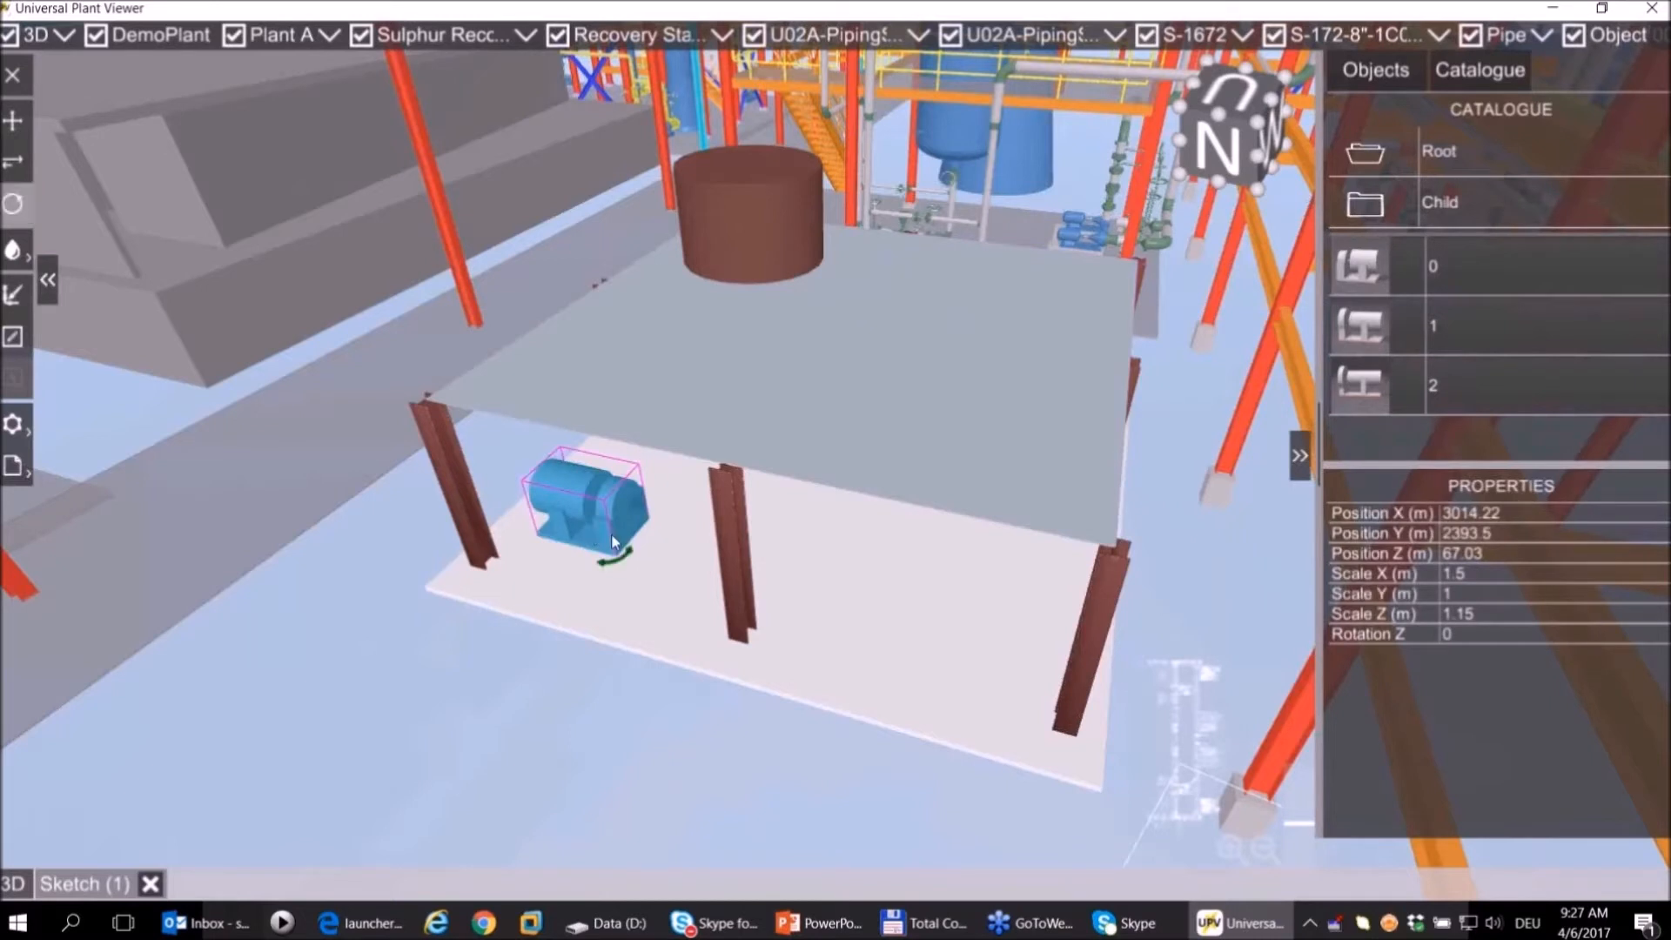
{"action": "left_click_drag", "start_coordinate": [620, 557], "coordinate": [497, 554]}
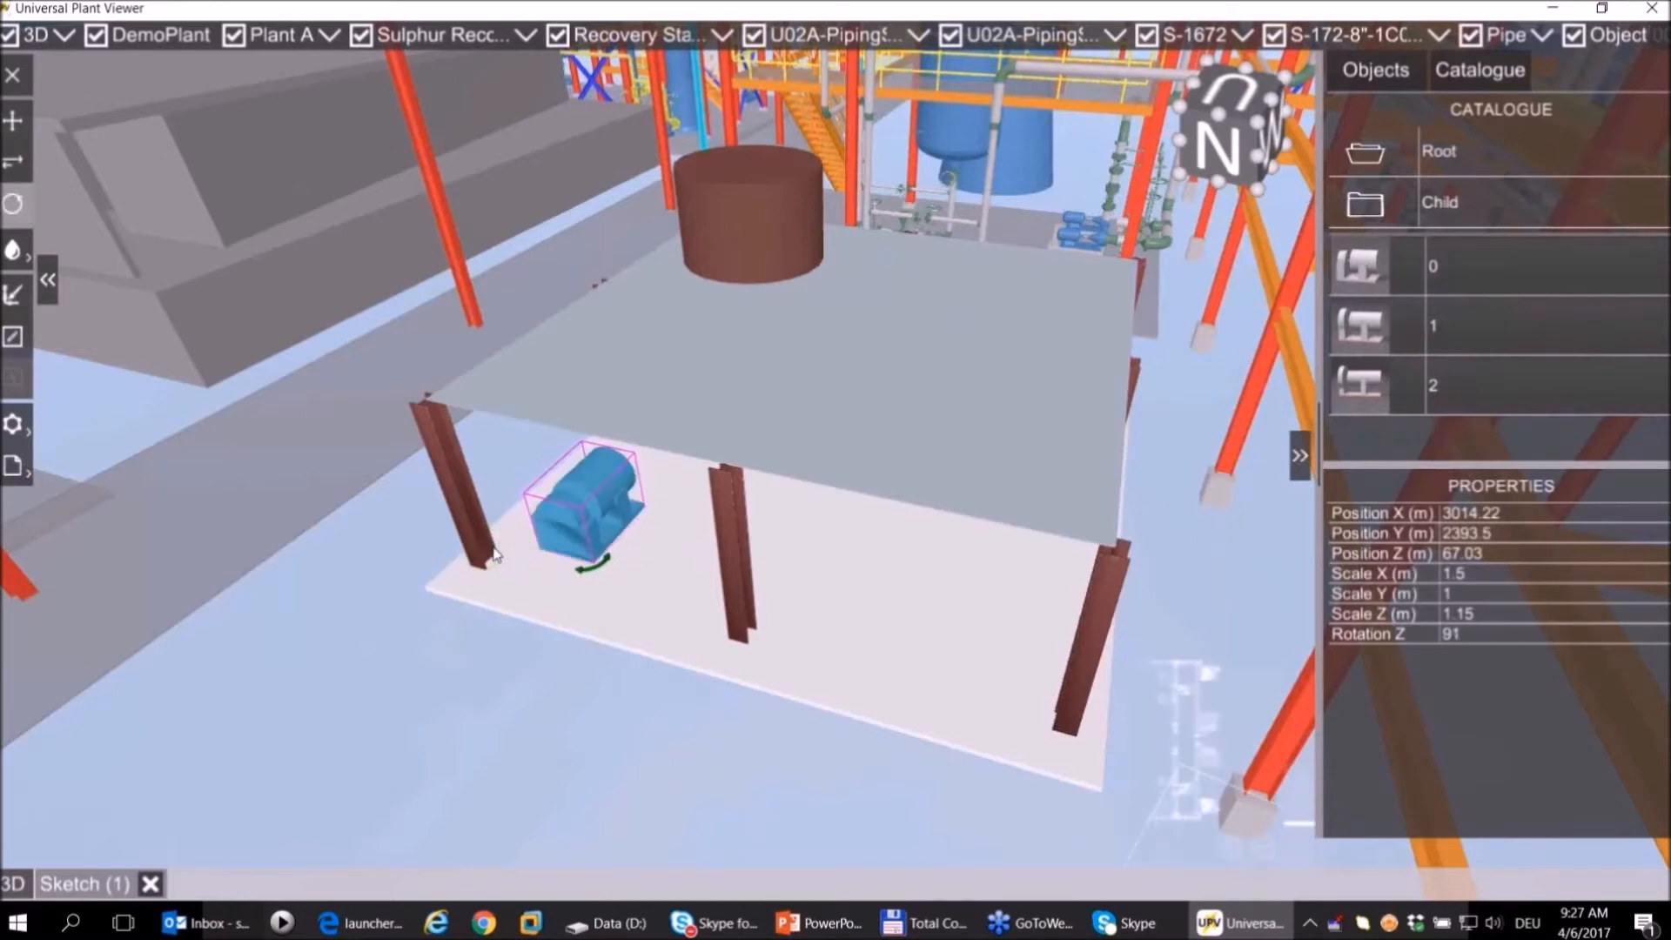
{"action": "key", "text": "m"}
{"action": "left_click_drag", "start_coordinate": [634, 513], "coordinate": [673, 522]}
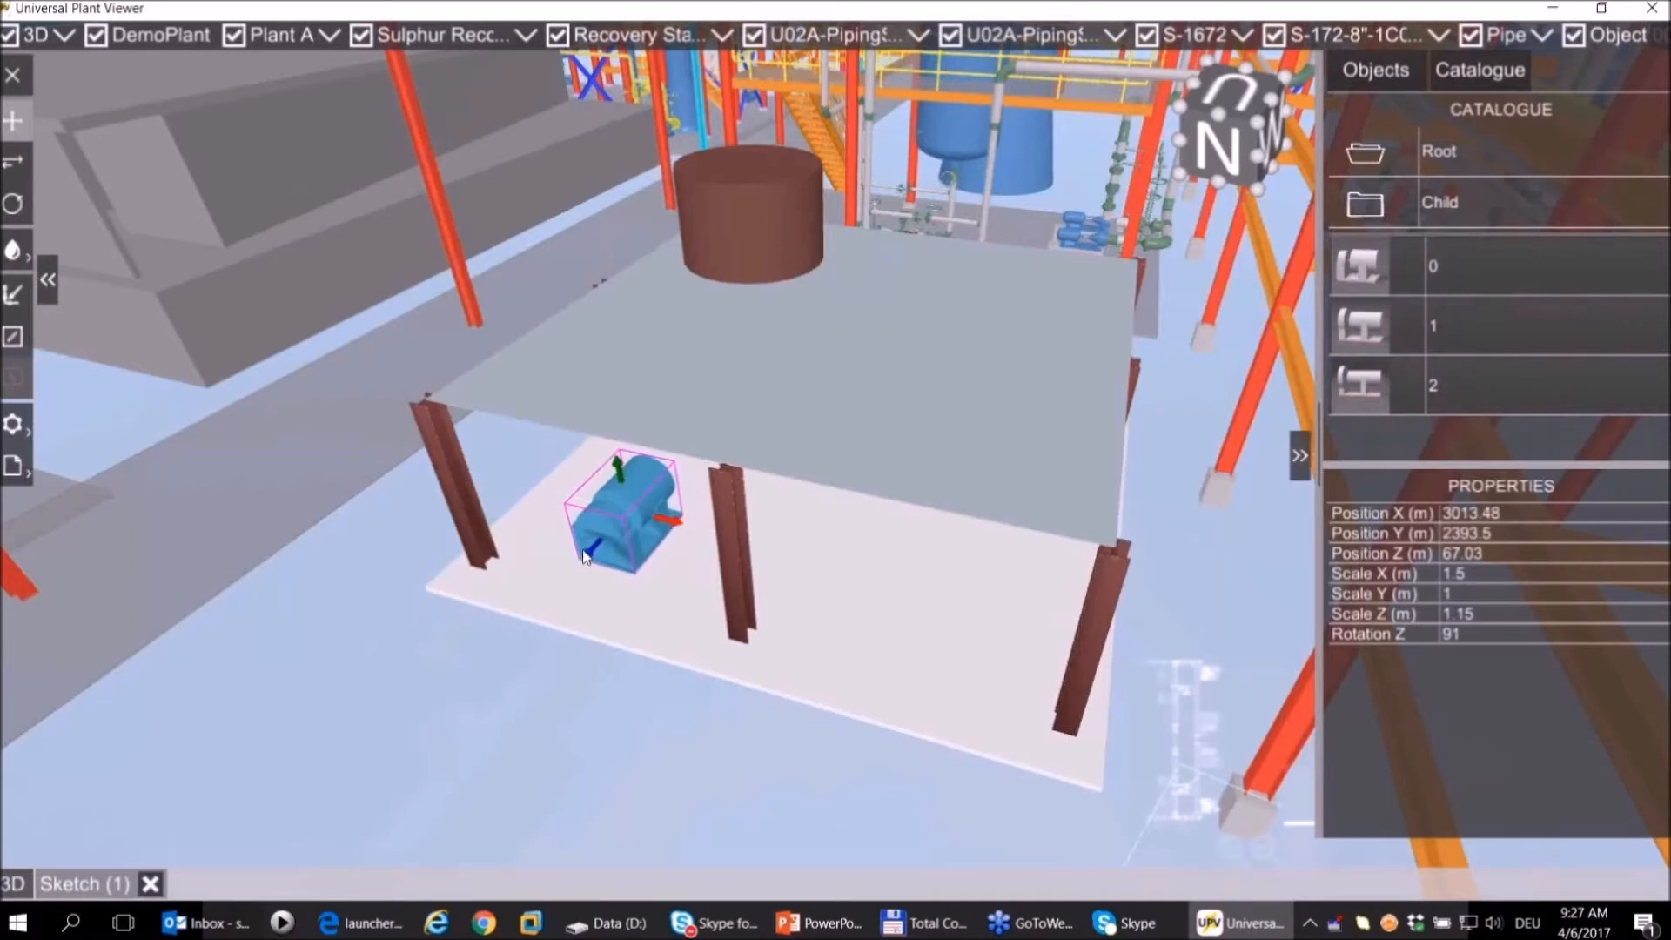
{"action": "left_click_drag", "start_coordinate": [585, 557], "coordinate": [597, 575]}
{"action": "left_click", "coordinate": [1019, 597]}
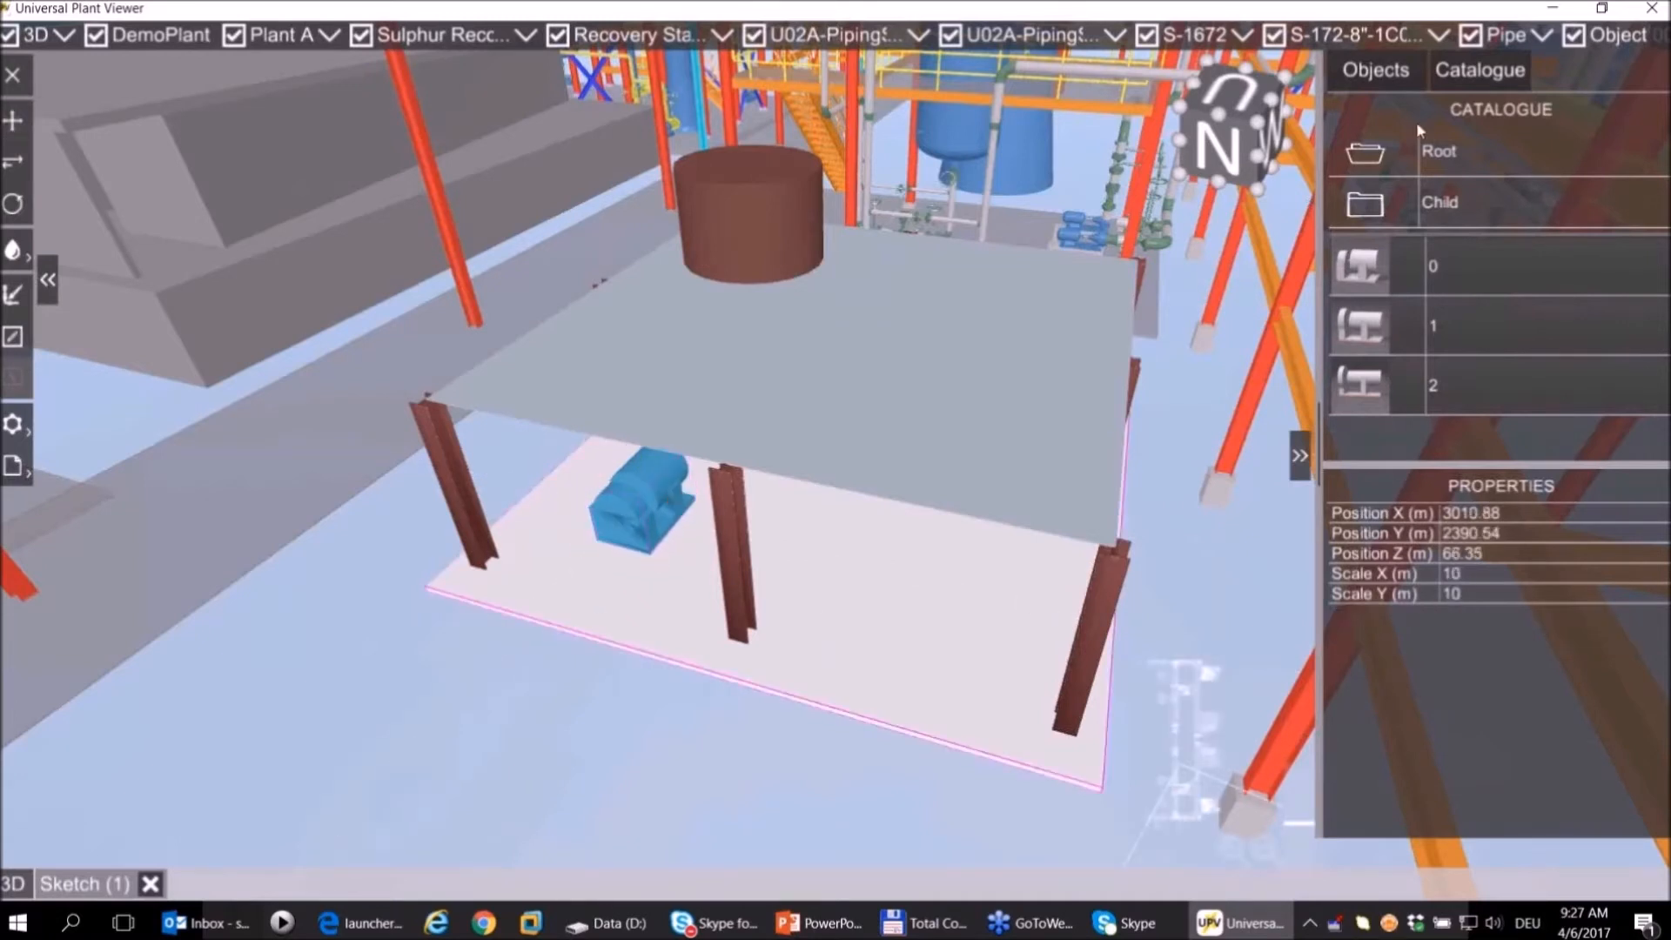
Start a pipe at the centre of the cylinder's top and route it straight up.
{"action": "left_click", "coordinate": [1367, 67]}
{"action": "middle_click_drag", "start_coordinate": [861, 511], "coordinate": [937, 512]}
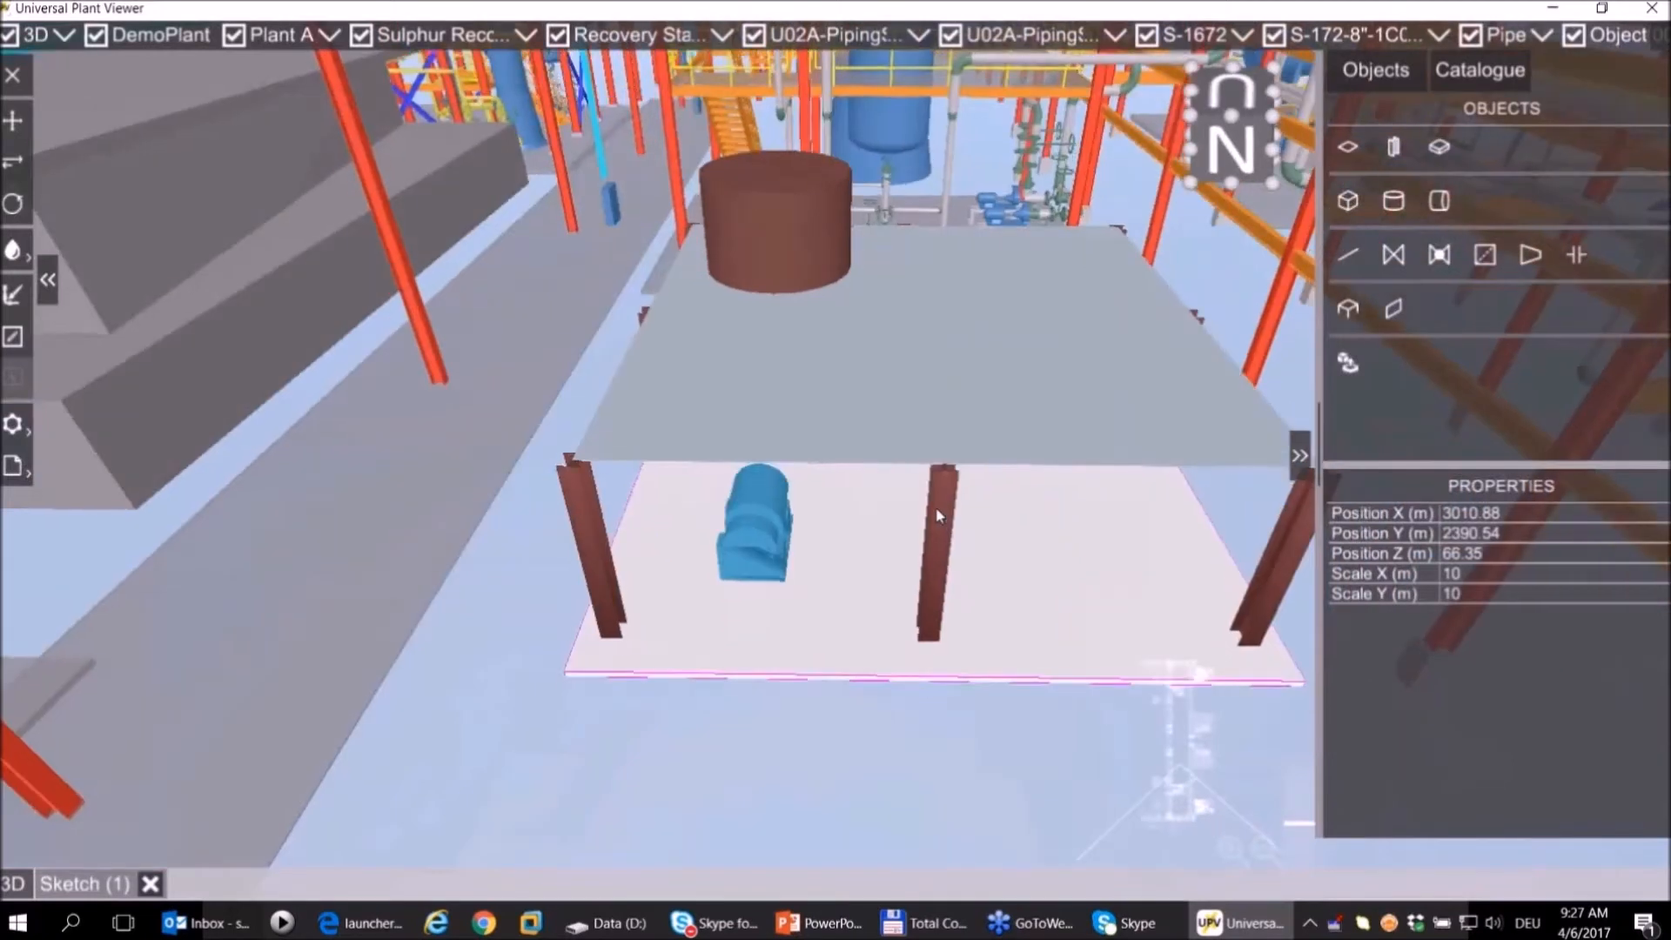
{"action": "left_click", "coordinate": [1349, 258]}
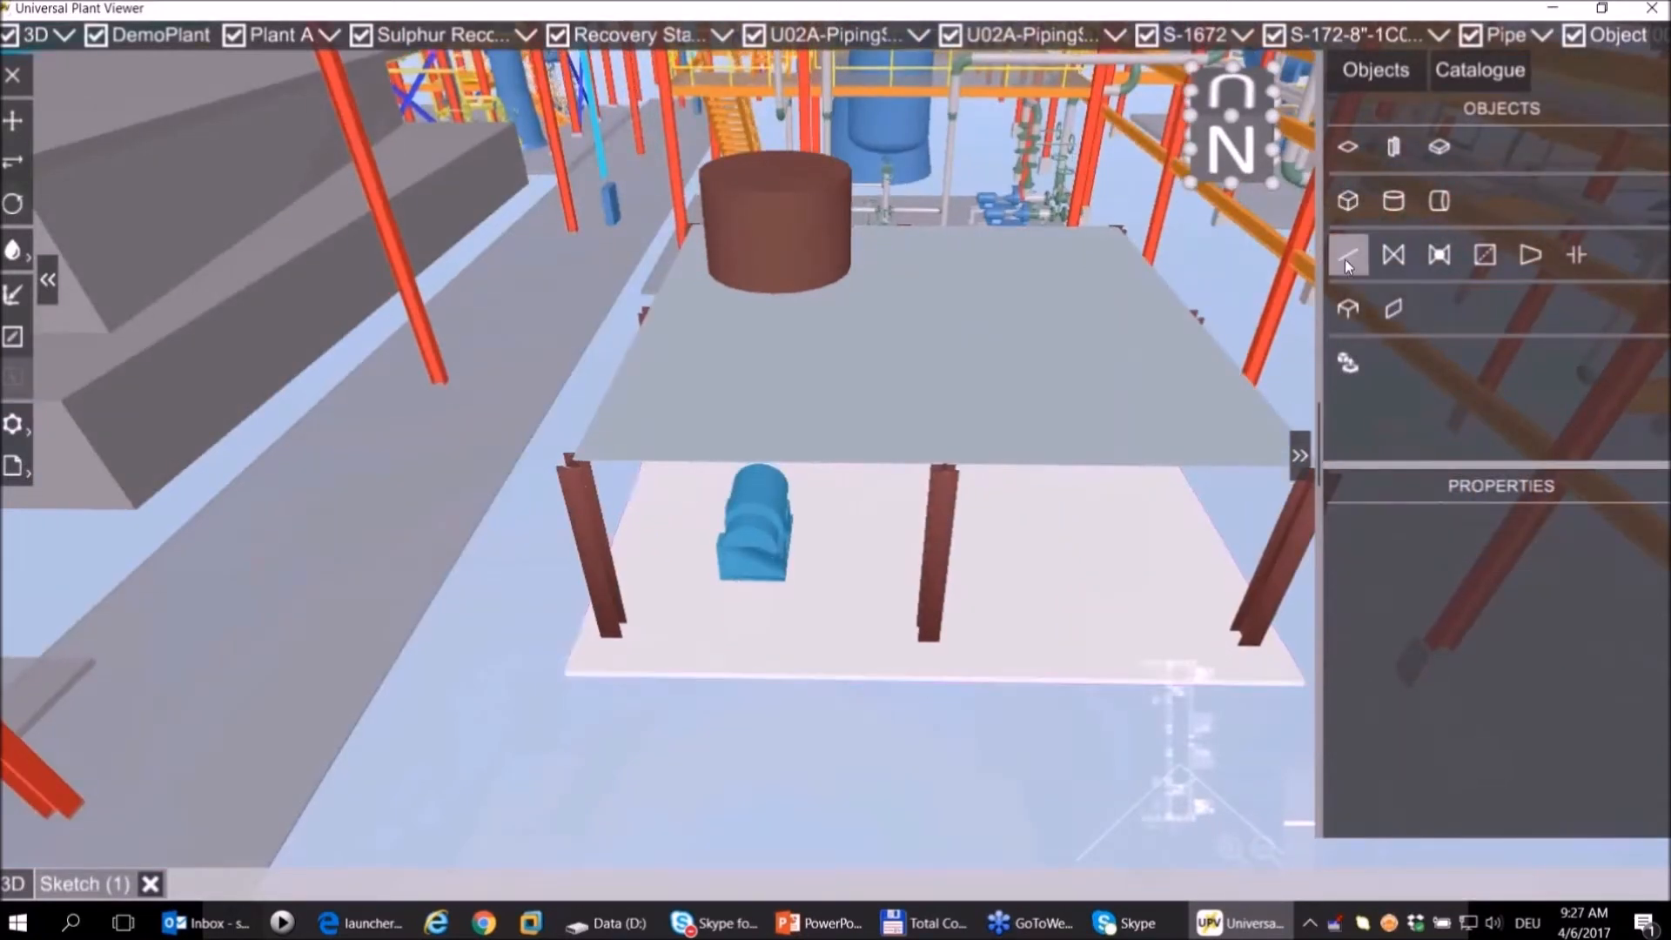
{"action": "left_click", "coordinate": [773, 169]}
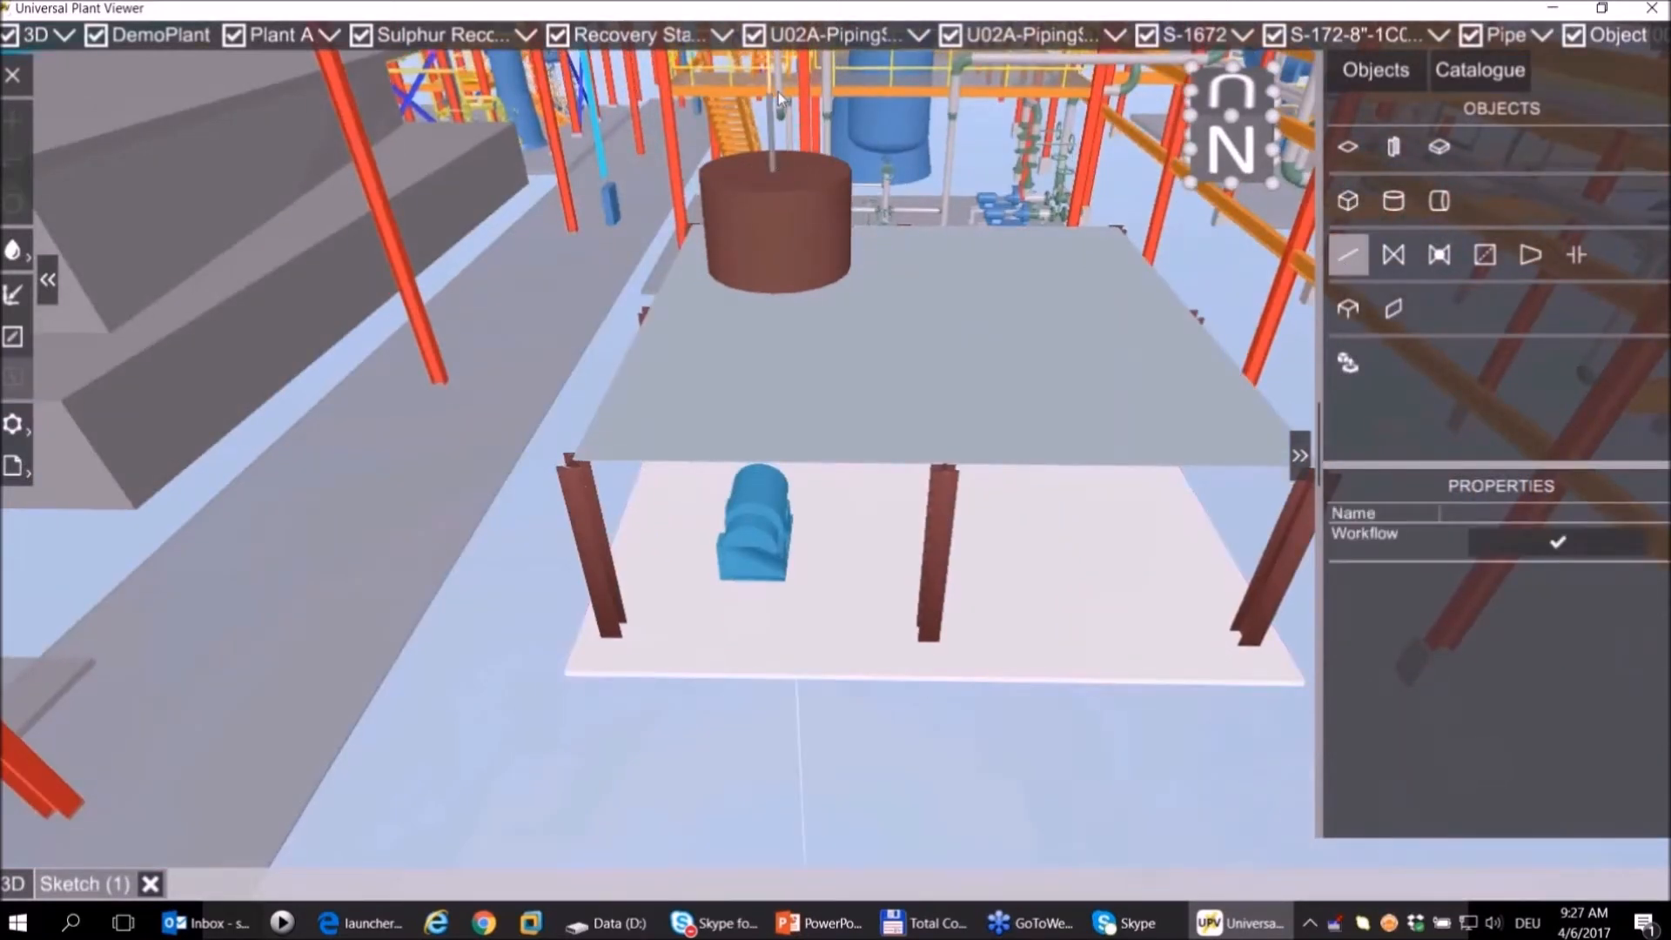
{"action": "left_click", "coordinate": [773, 90]}
Route the pipe horizontally past the platform's side, and along that side toward the end where the pump stands.
{"action": "middle_click_drag", "start_coordinate": [1048, 151], "coordinate": [984, 187]}
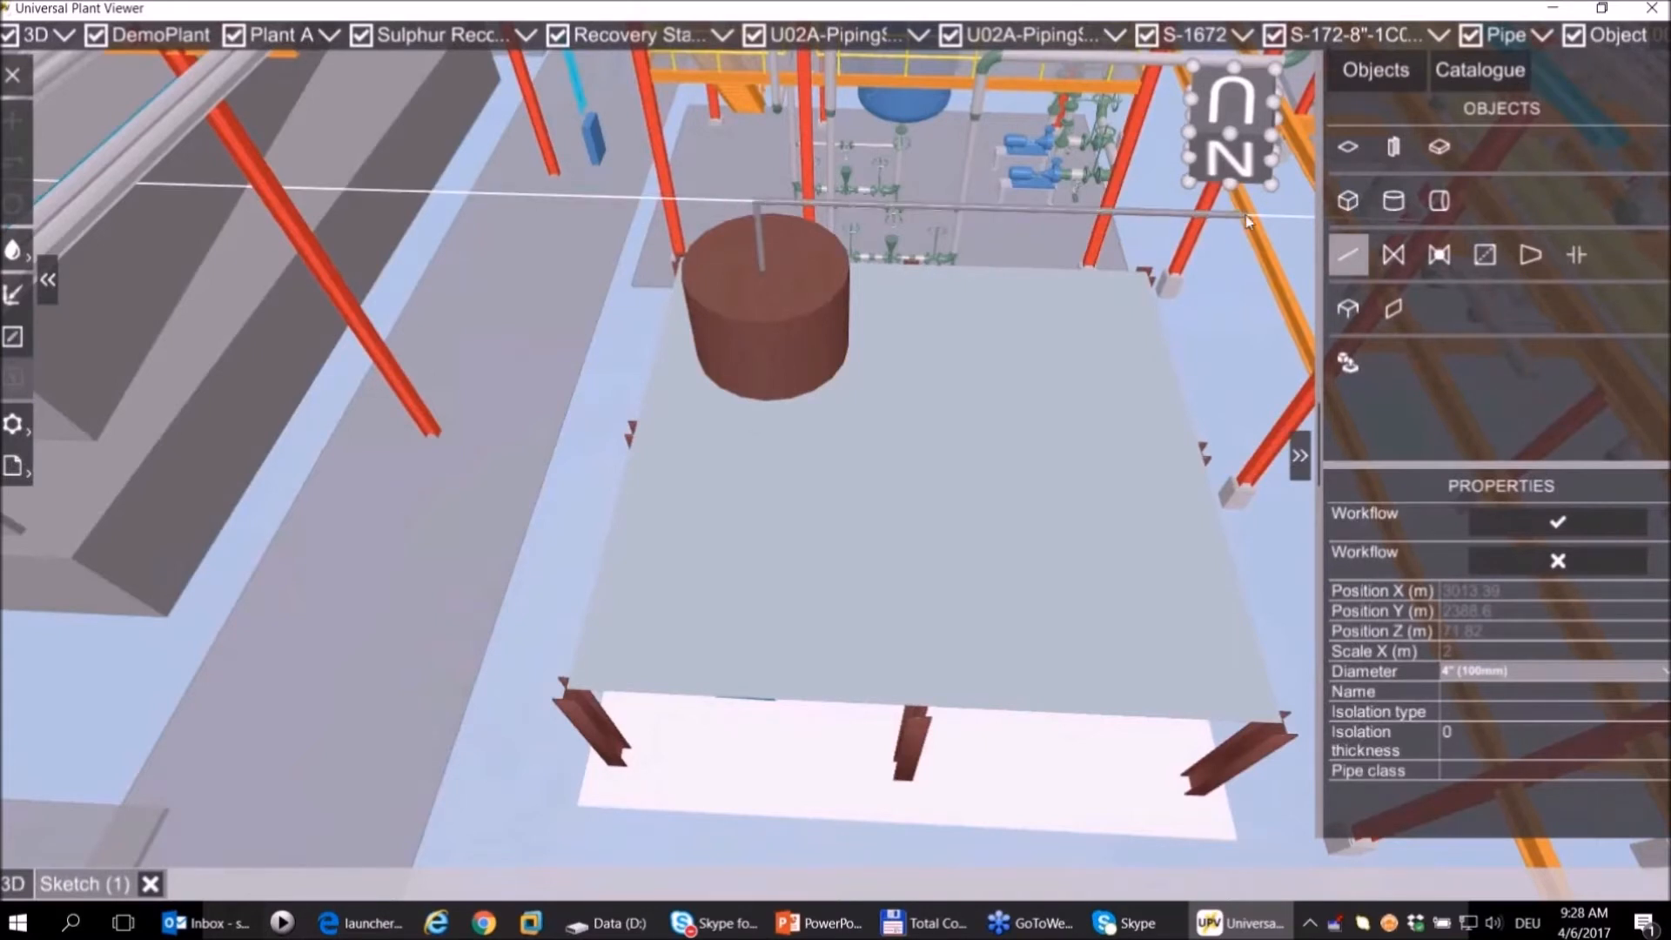
{"action": "left_click", "coordinate": [1146, 214]}
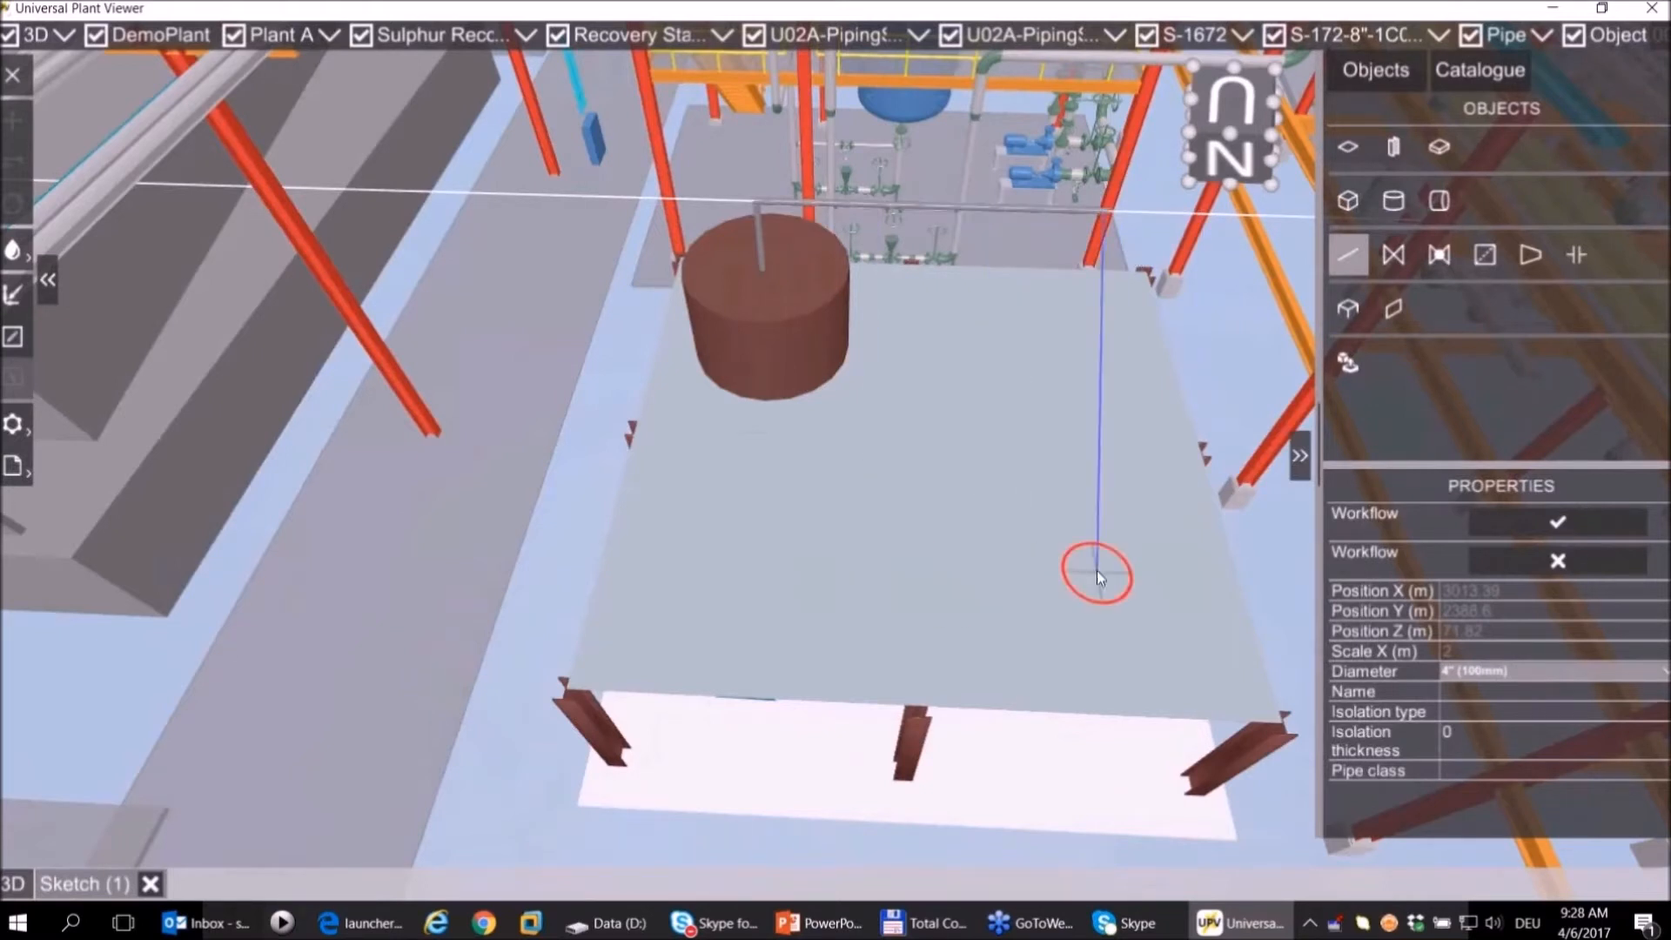
{"action": "left_click", "coordinate": [1239, 684]}
{"action": "right_click_drag", "start_coordinate": [933, 660], "coordinate": [1161, 457]}
{"action": "left_click", "coordinate": [1076, 446]}
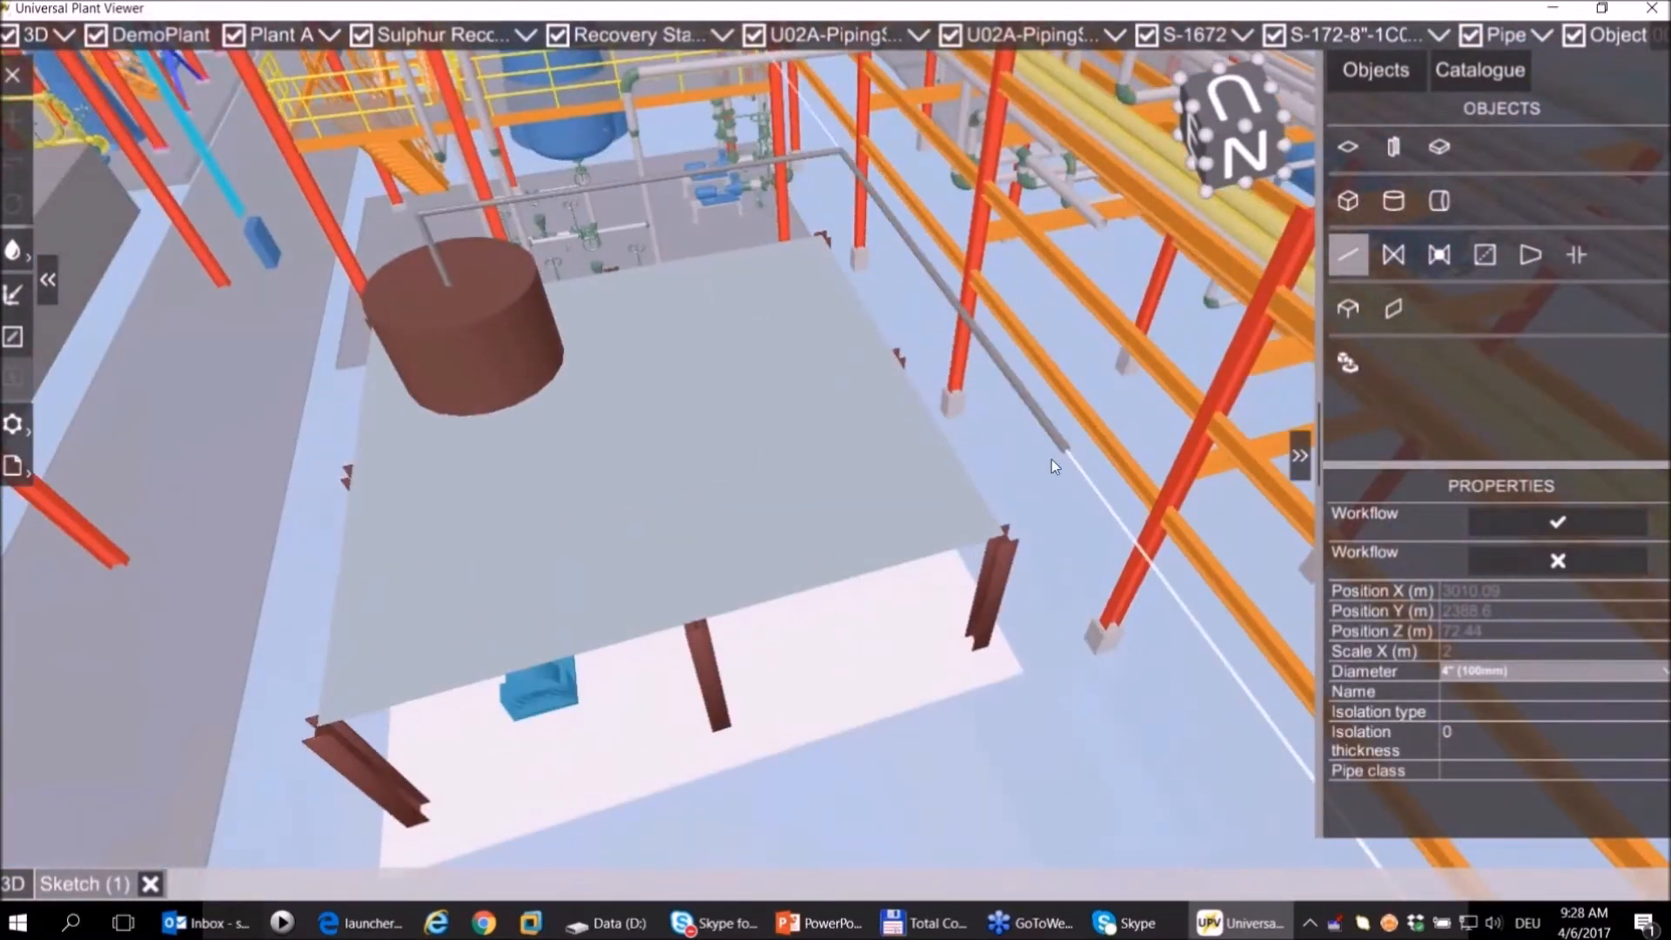
Route the pipe down beside the corner column and horizontally across the platform's open end toward the pump.
{"action": "left_click", "coordinate": [989, 671]}
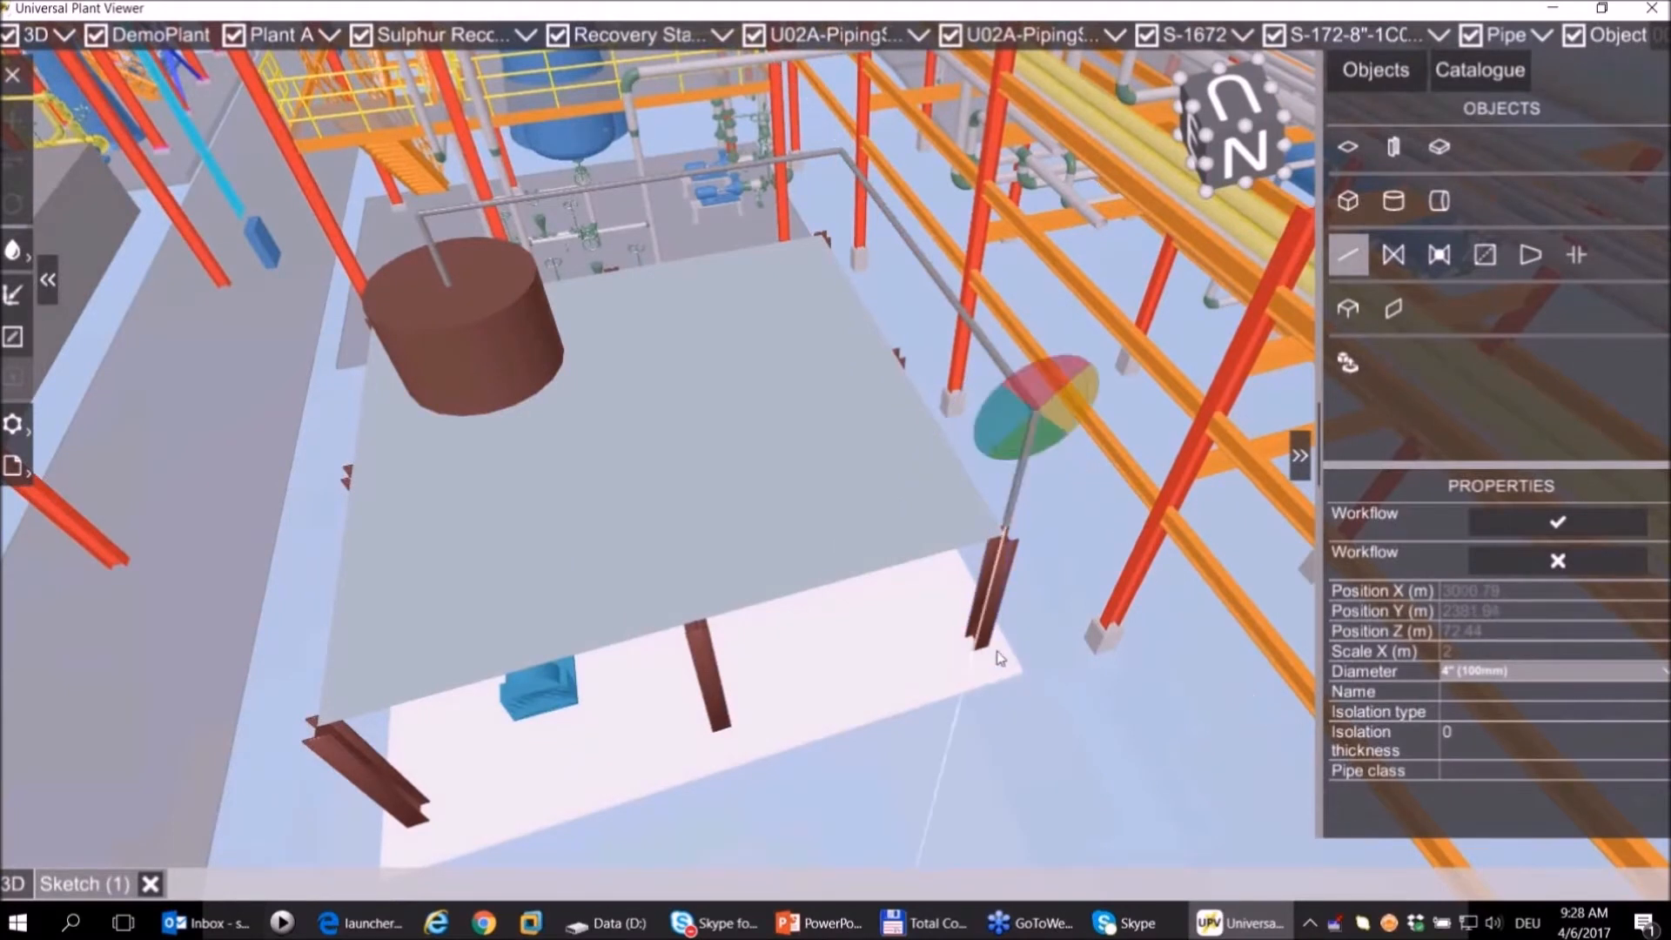
{"action": "left_click", "coordinate": [708, 641]}
{"action": "left_click", "coordinate": [613, 678]}
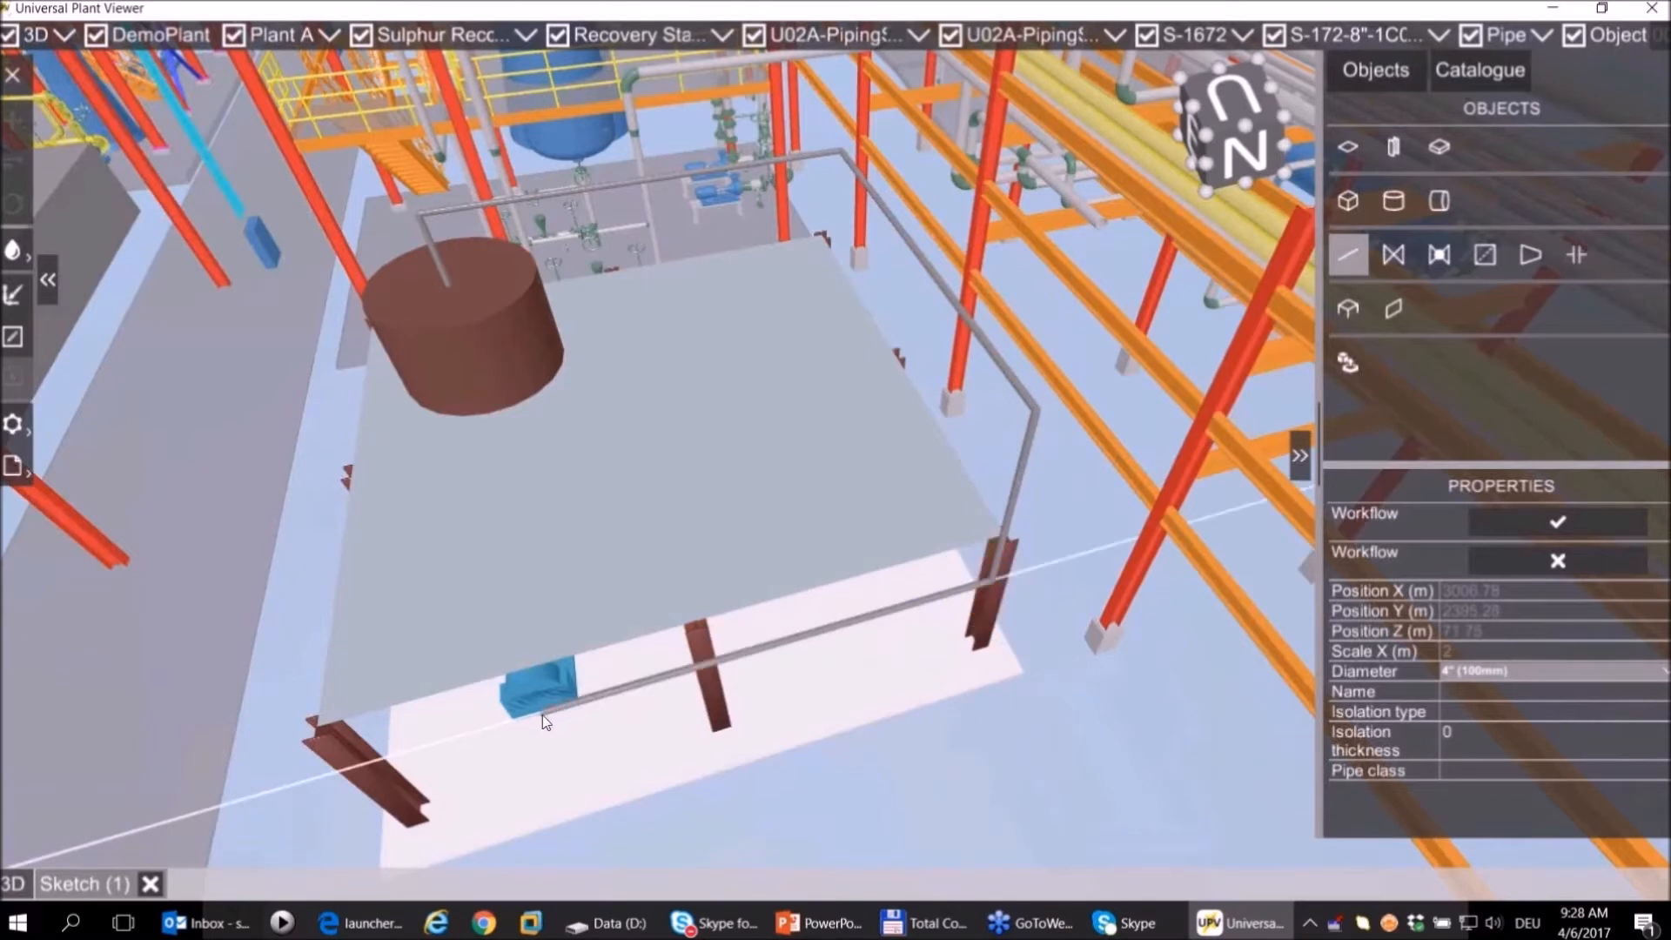
End the horizontal run in line with the pump, route the pipe down to nozzle height, and connect it to the pump.
{"action": "middle_click_drag", "start_coordinate": [612, 748], "coordinate": [851, 534]}
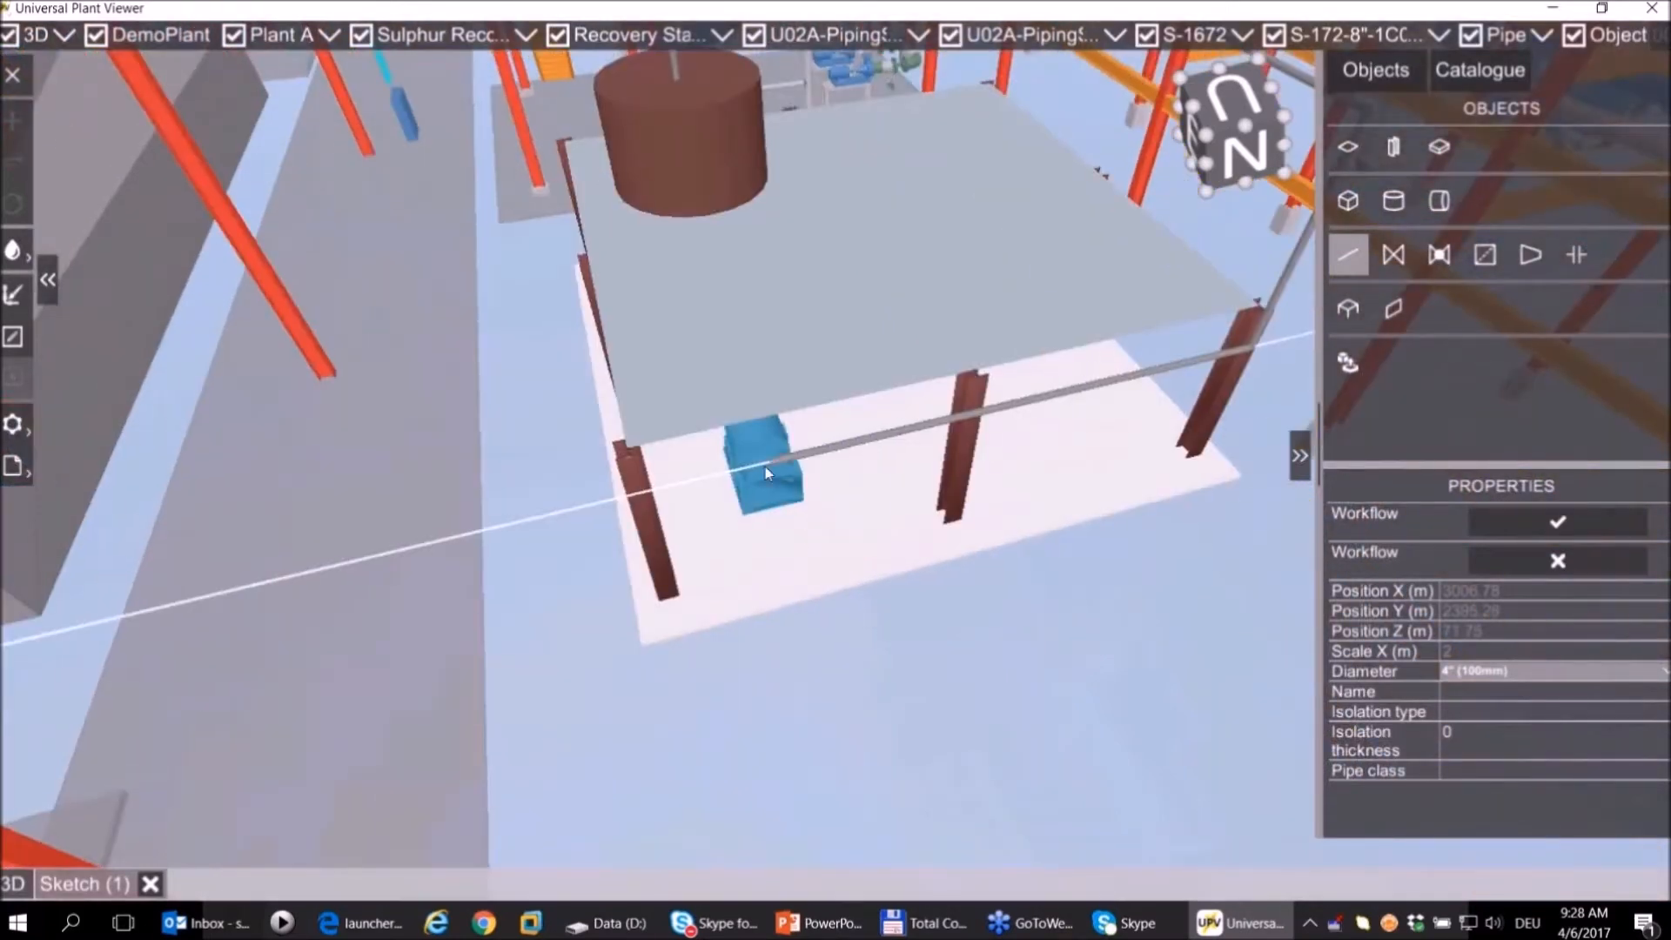
{"action": "right_click_drag", "start_coordinate": [860, 570], "coordinate": [946, 523]}
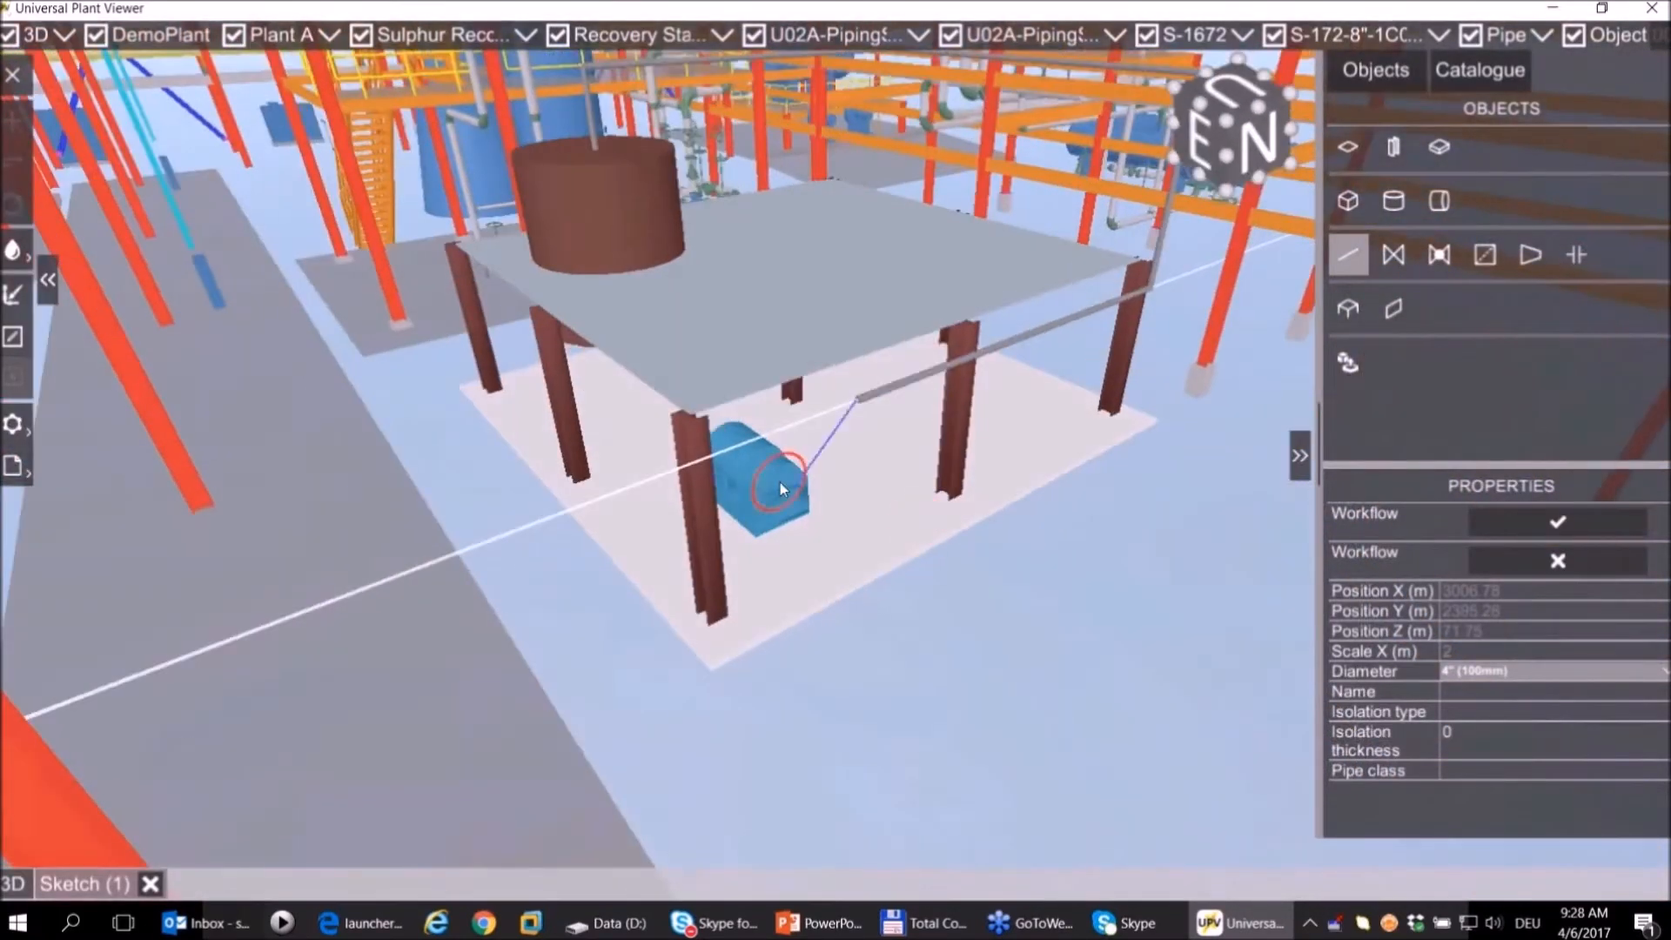
{"action": "left_click", "coordinate": [780, 484]}
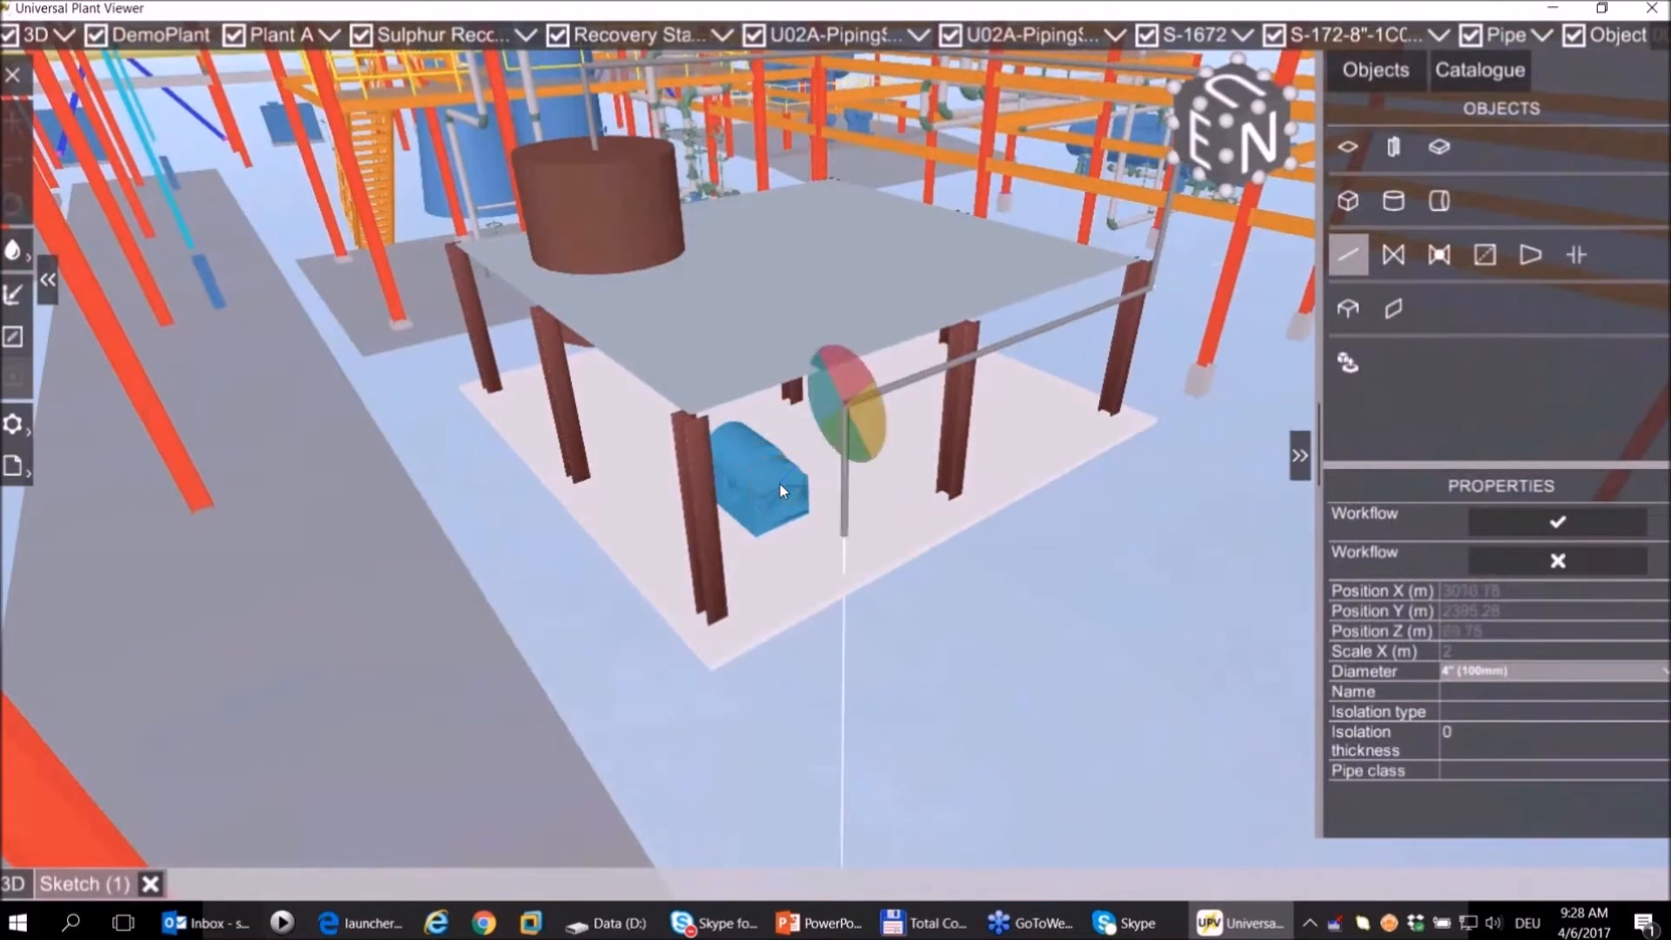
{"action": "left_click", "coordinate": [849, 514]}
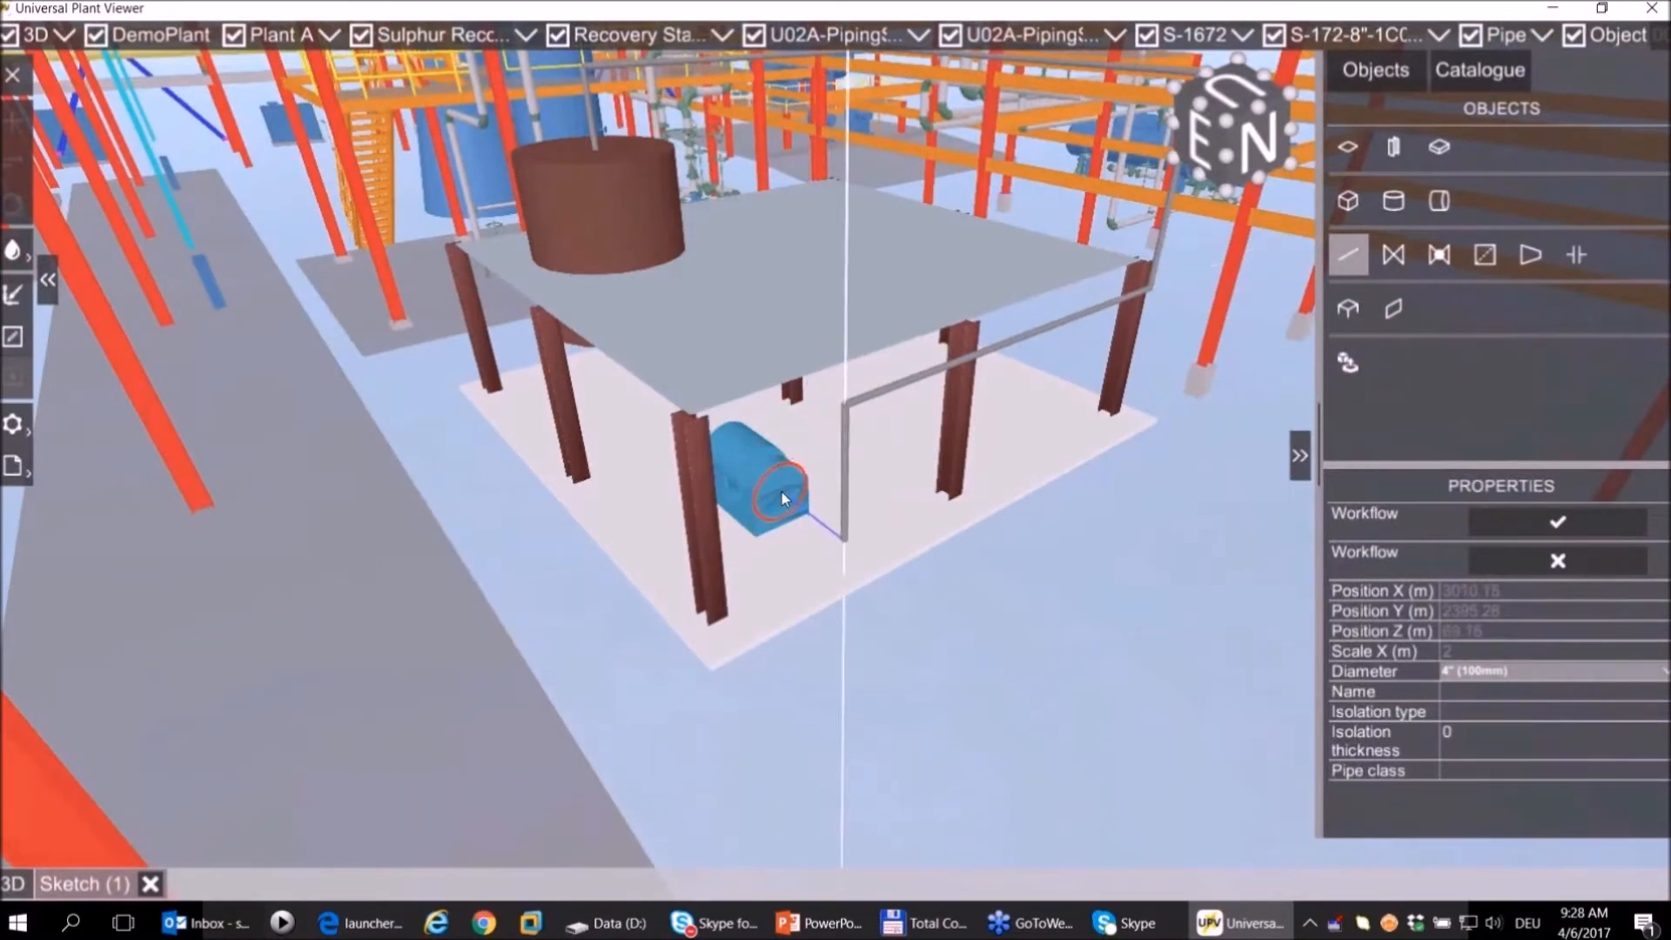
{"action": "left_click", "coordinate": [782, 493]}
{"action": "left_click", "coordinate": [782, 493]}
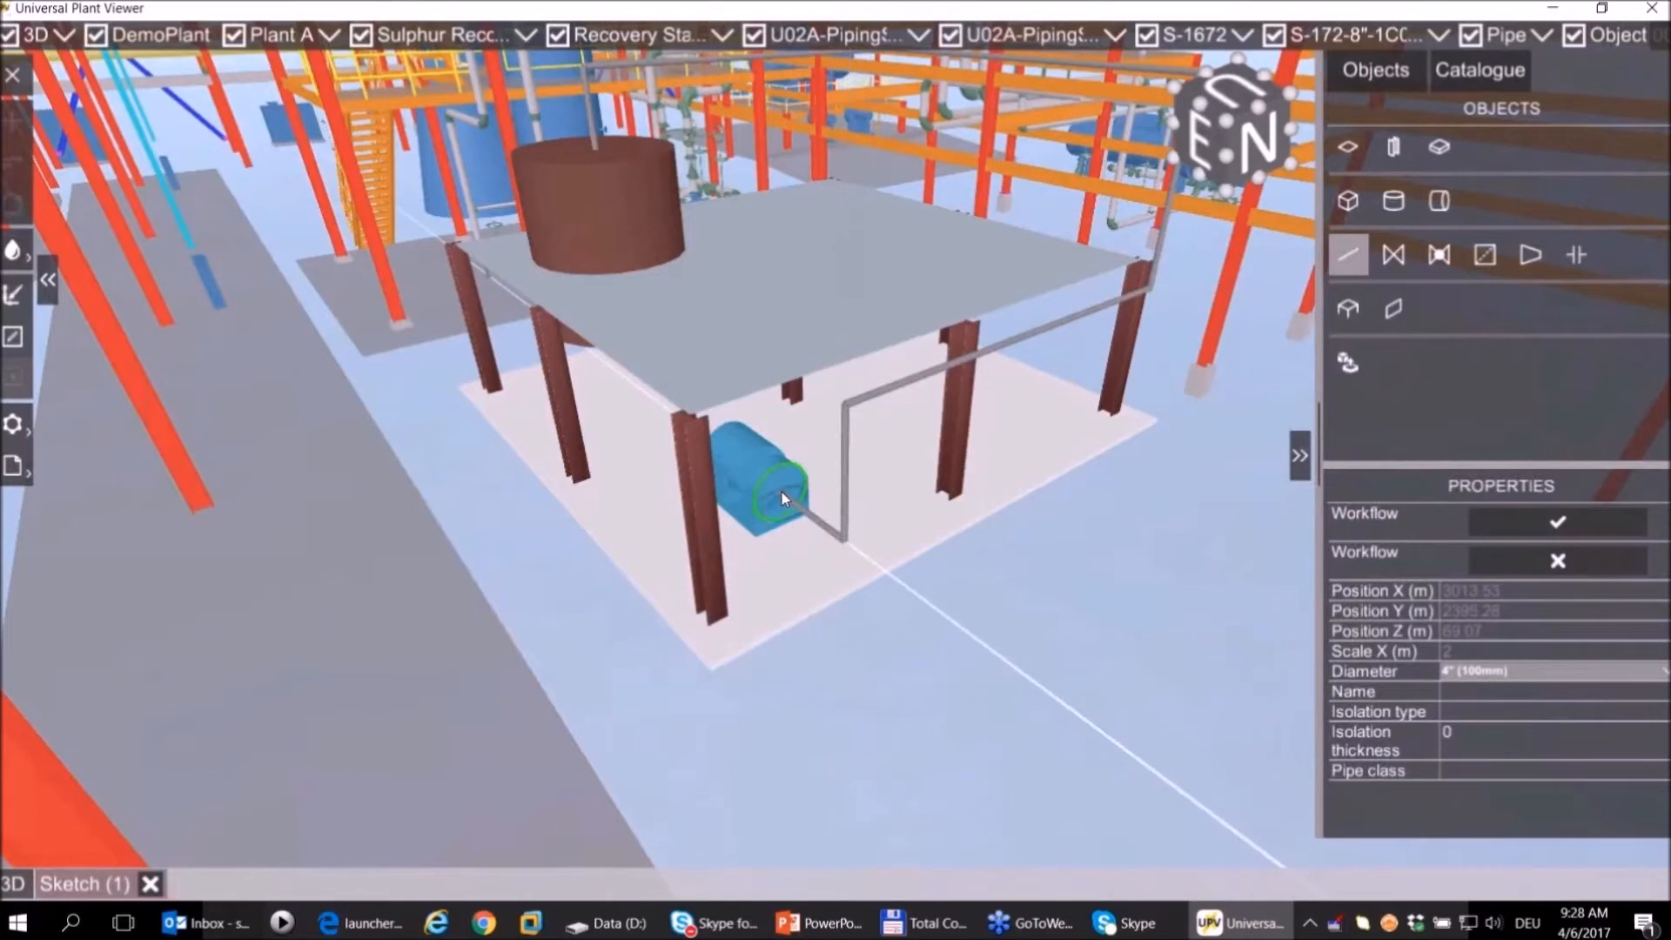
{"action": "left_click", "coordinate": [781, 493]}
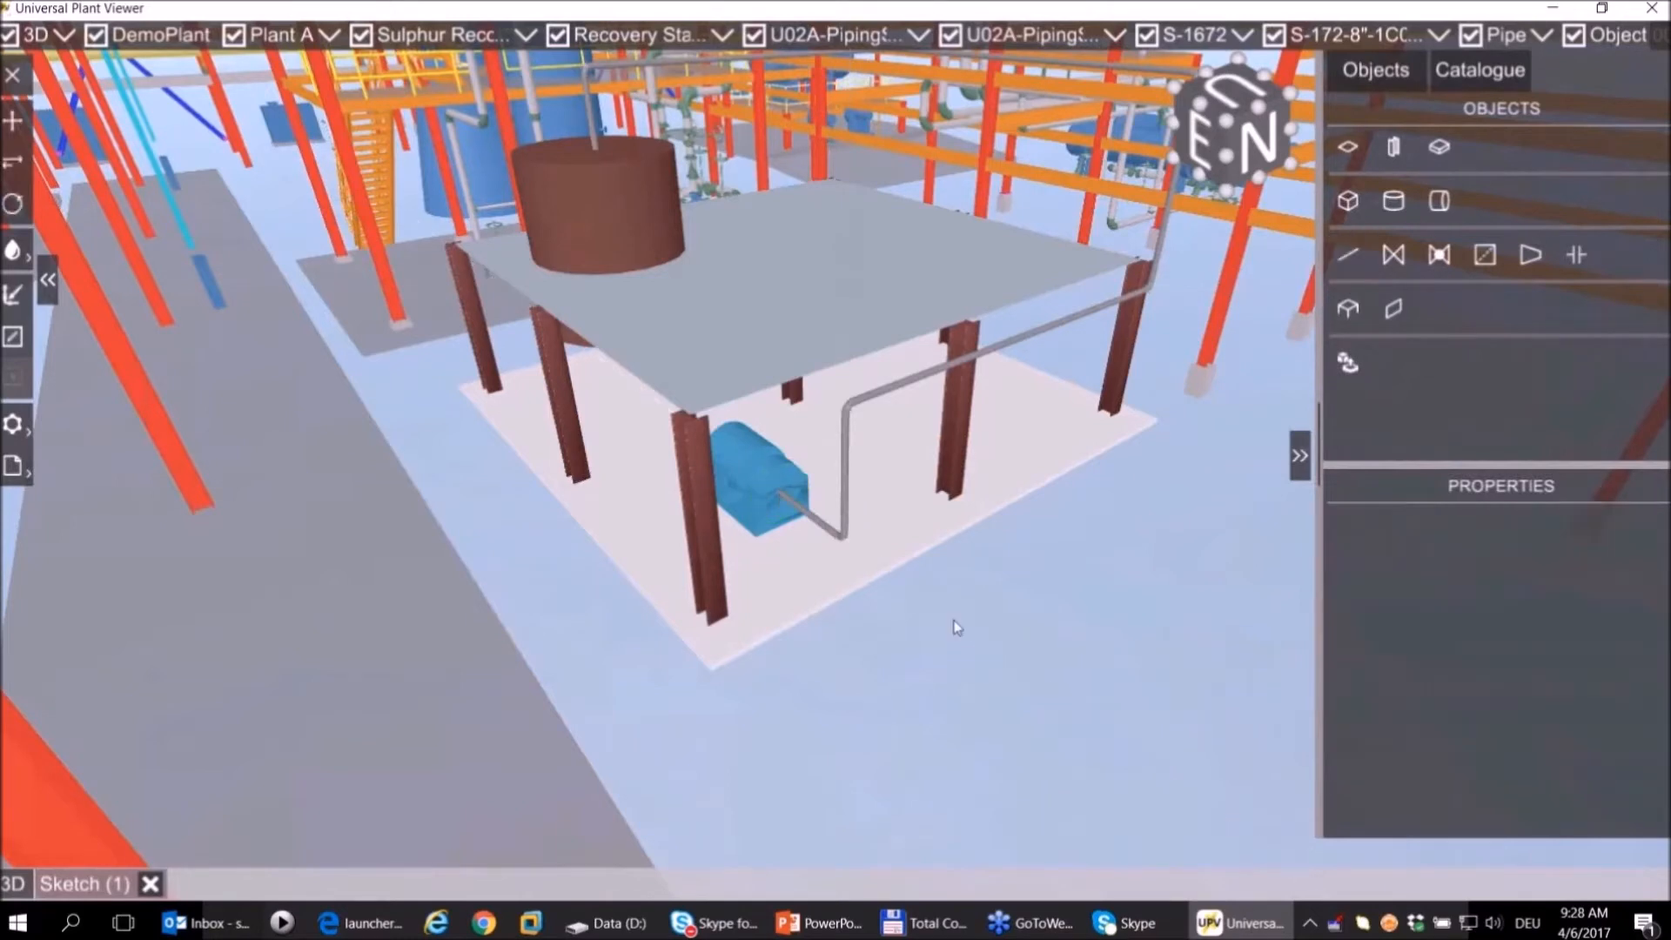
Insert a reducer in the horizontal pipe run at the pump end, between the middle column and the corner column.
{"action": "left_click_drag", "start_coordinate": [954, 625], "coordinate": [770, 645]}
{"action": "middle_click_drag", "start_coordinate": [940, 361], "coordinate": [695, 493]}
{"action": "left_click_drag", "start_coordinate": [917, 409], "coordinate": [949, 388]}
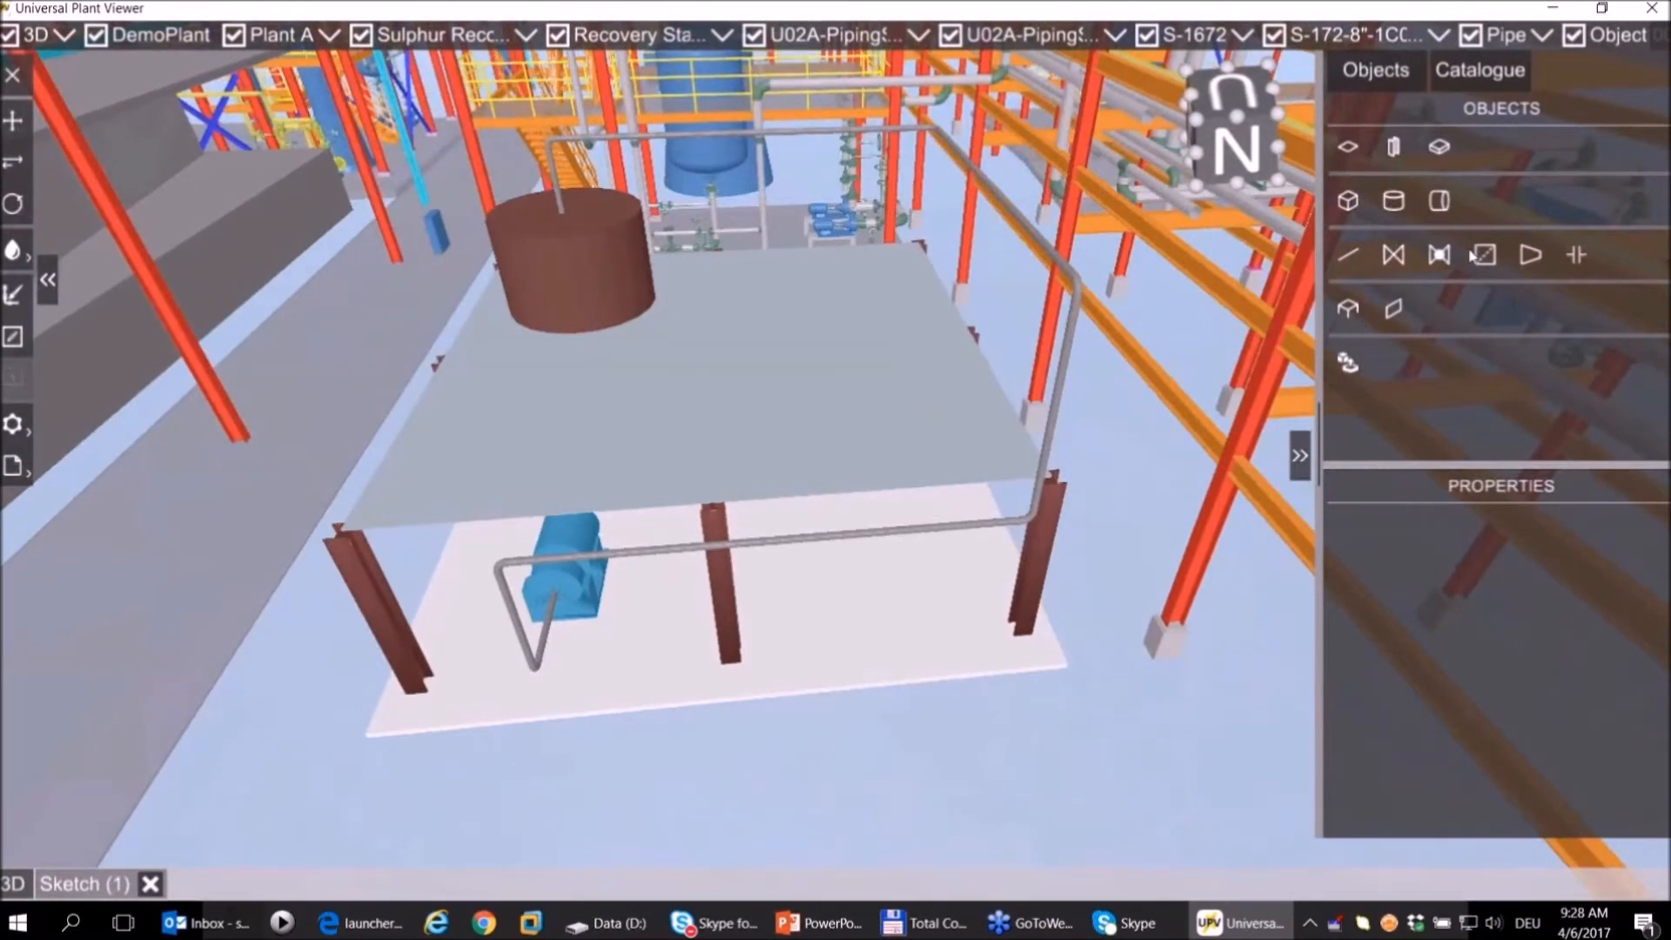
{"action": "left_click", "coordinate": [1530, 255]}
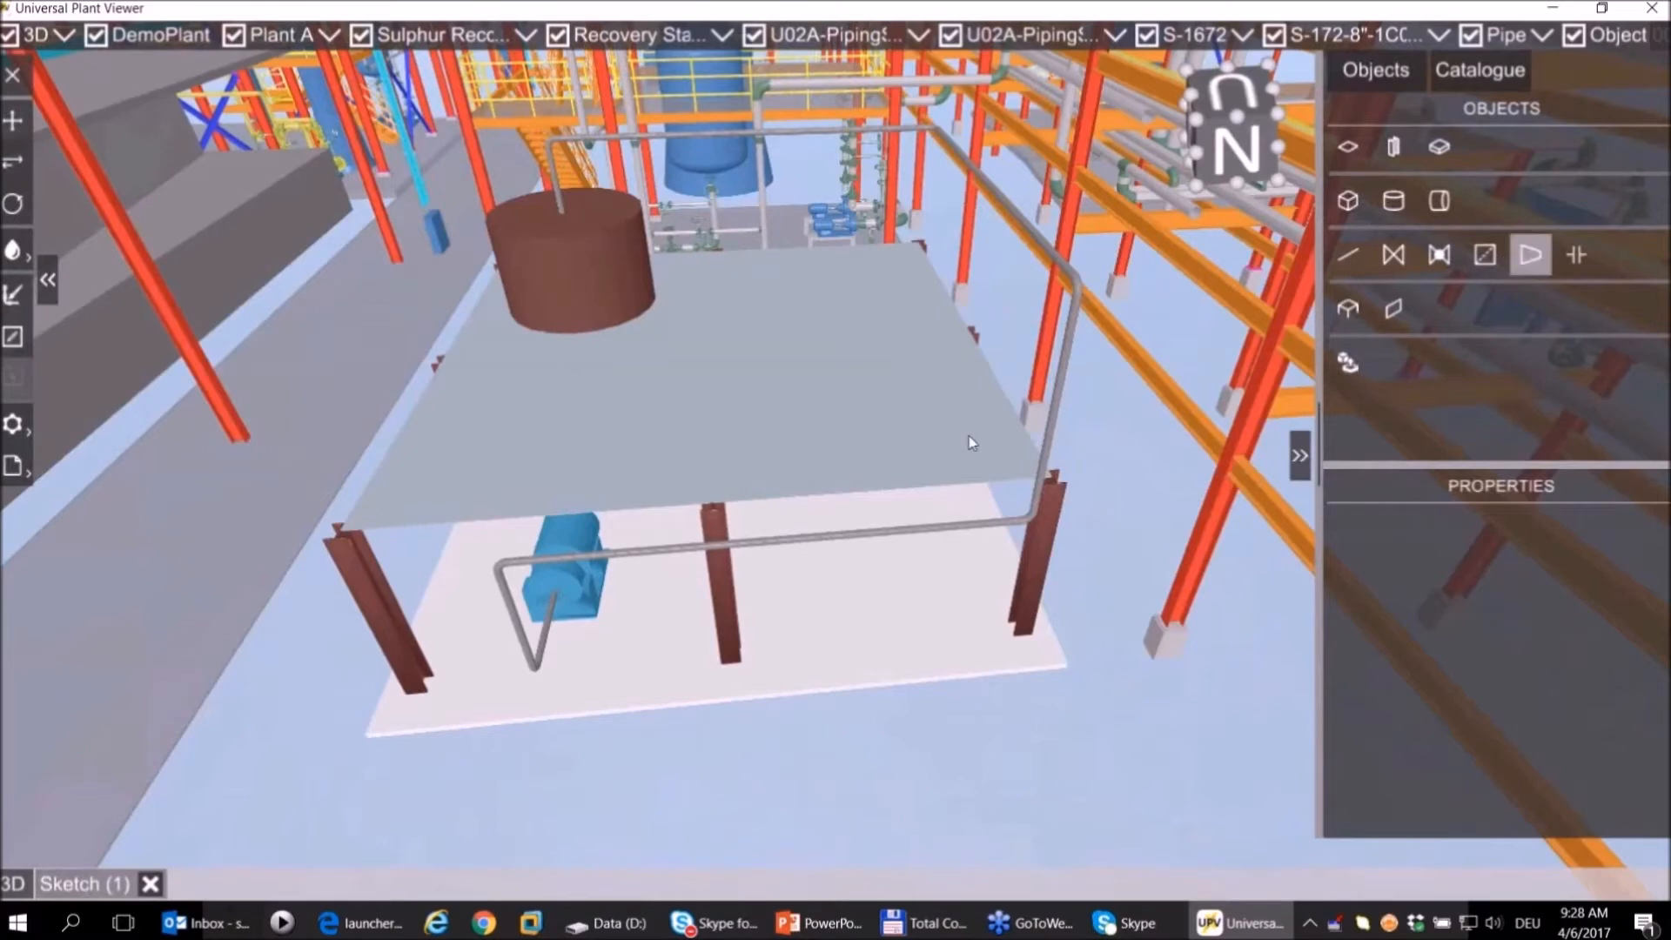
{"action": "left_click", "coordinate": [908, 528]}
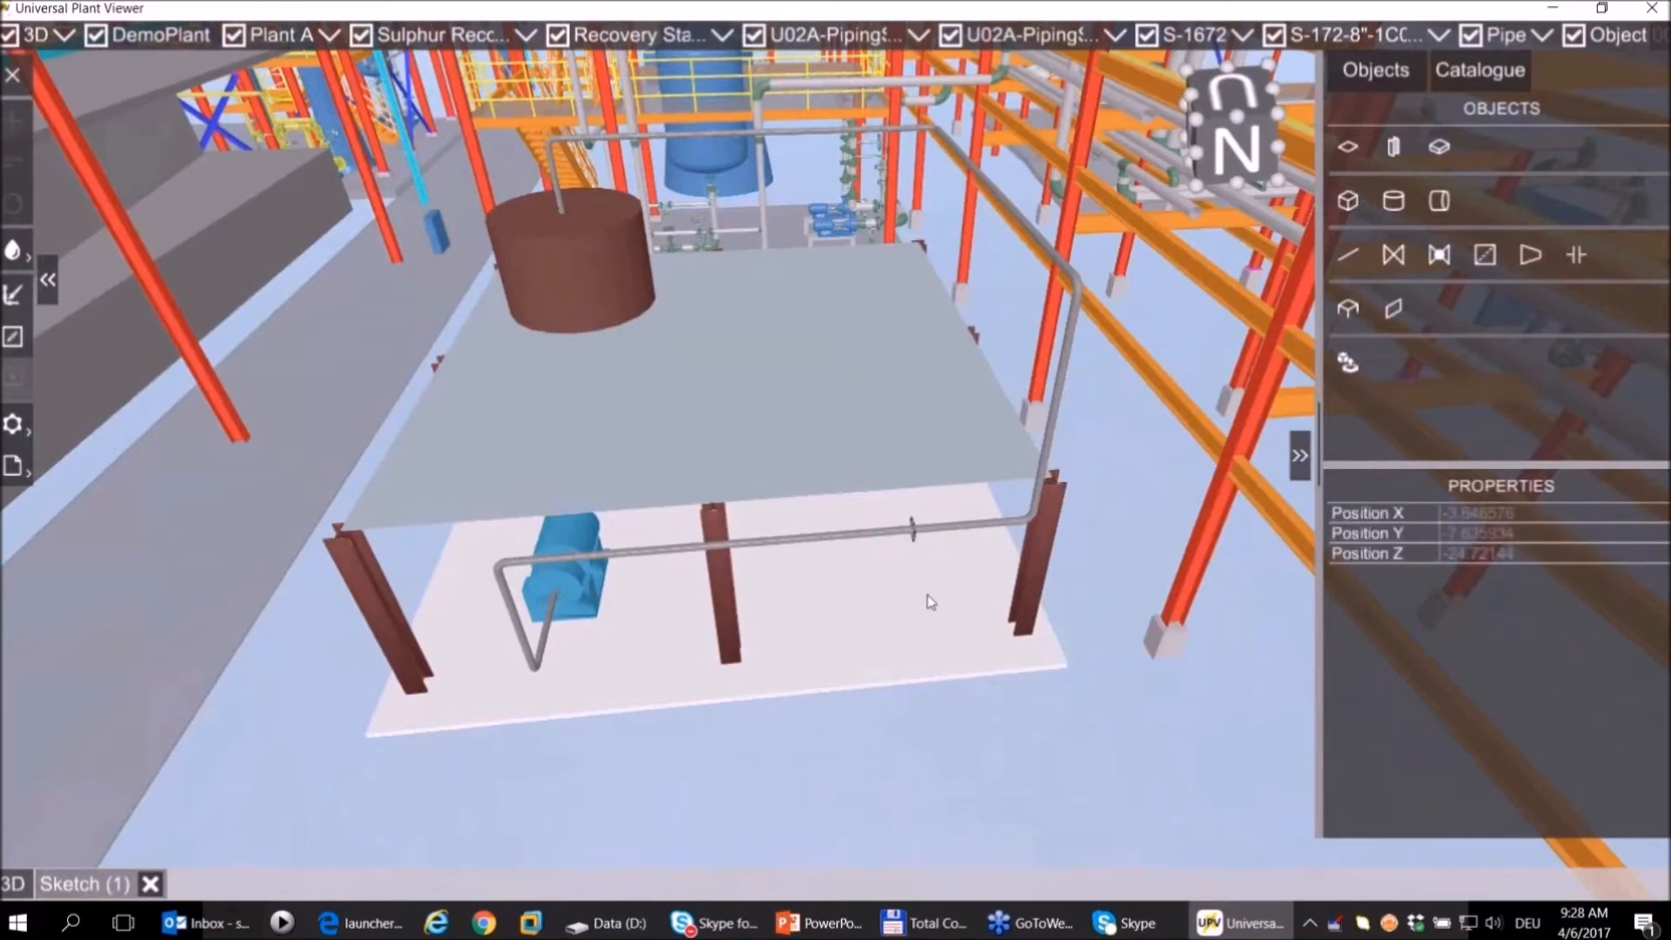
Set the diameter of the pipe section between the reducer and the pump to 12" (300mm).
{"action": "scroll", "coordinate": [916, 538], "scroll_direction": "up", "scroll_amount": 4}
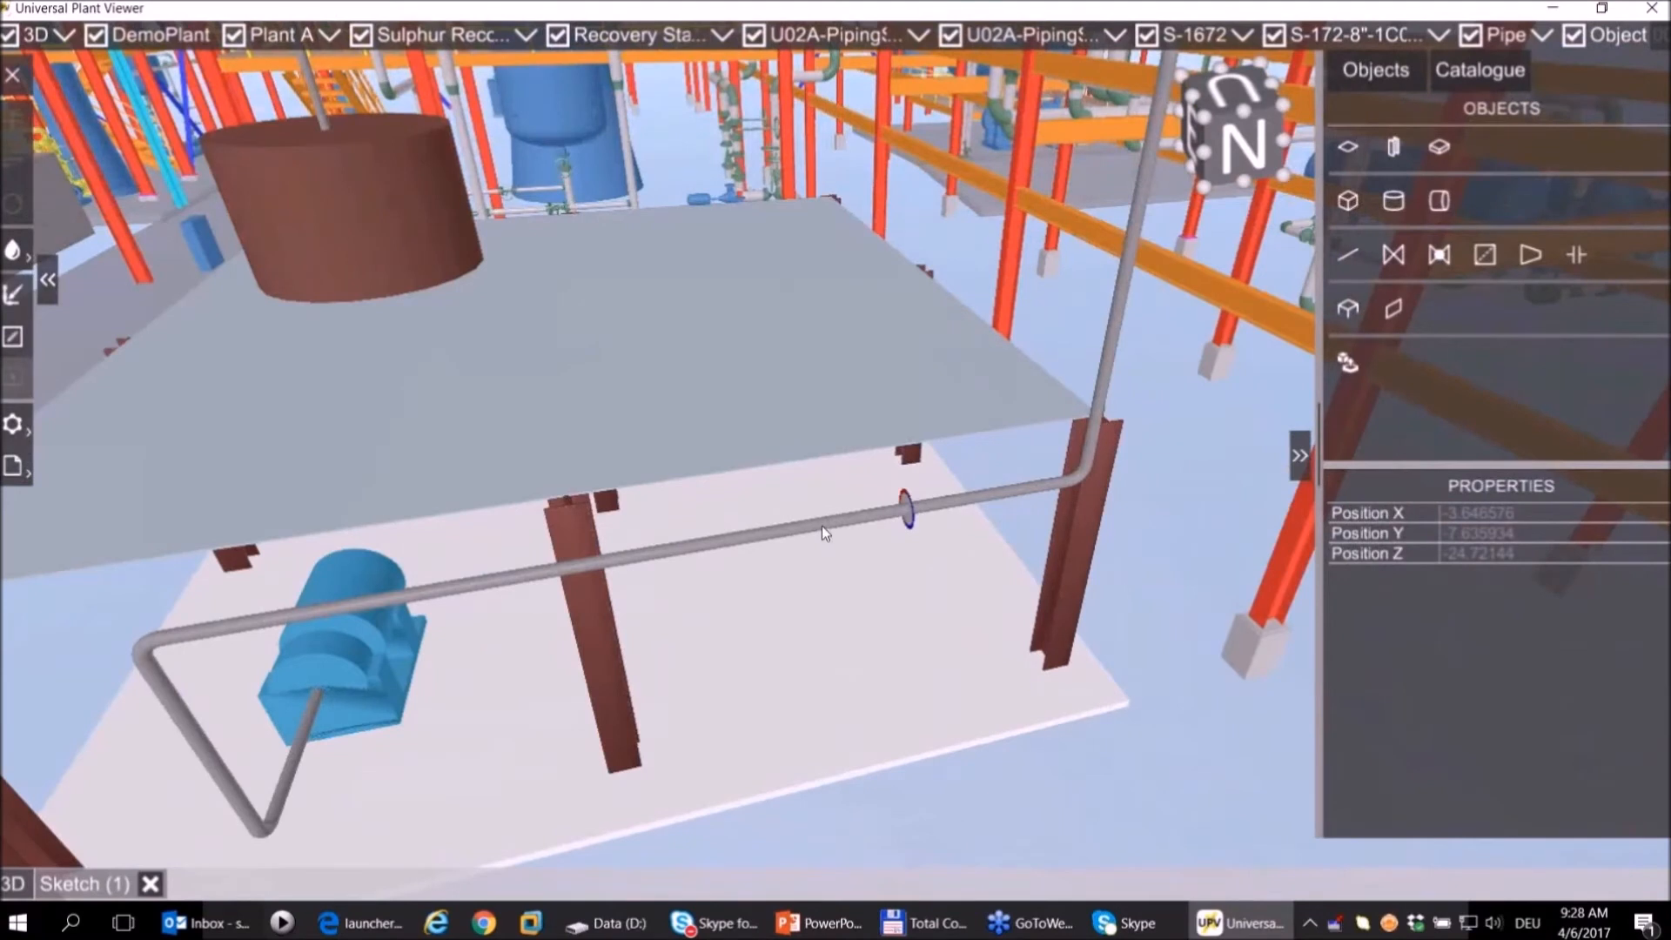
{"action": "left_click", "coordinate": [826, 533]}
{"action": "left_click", "coordinate": [1665, 595]}
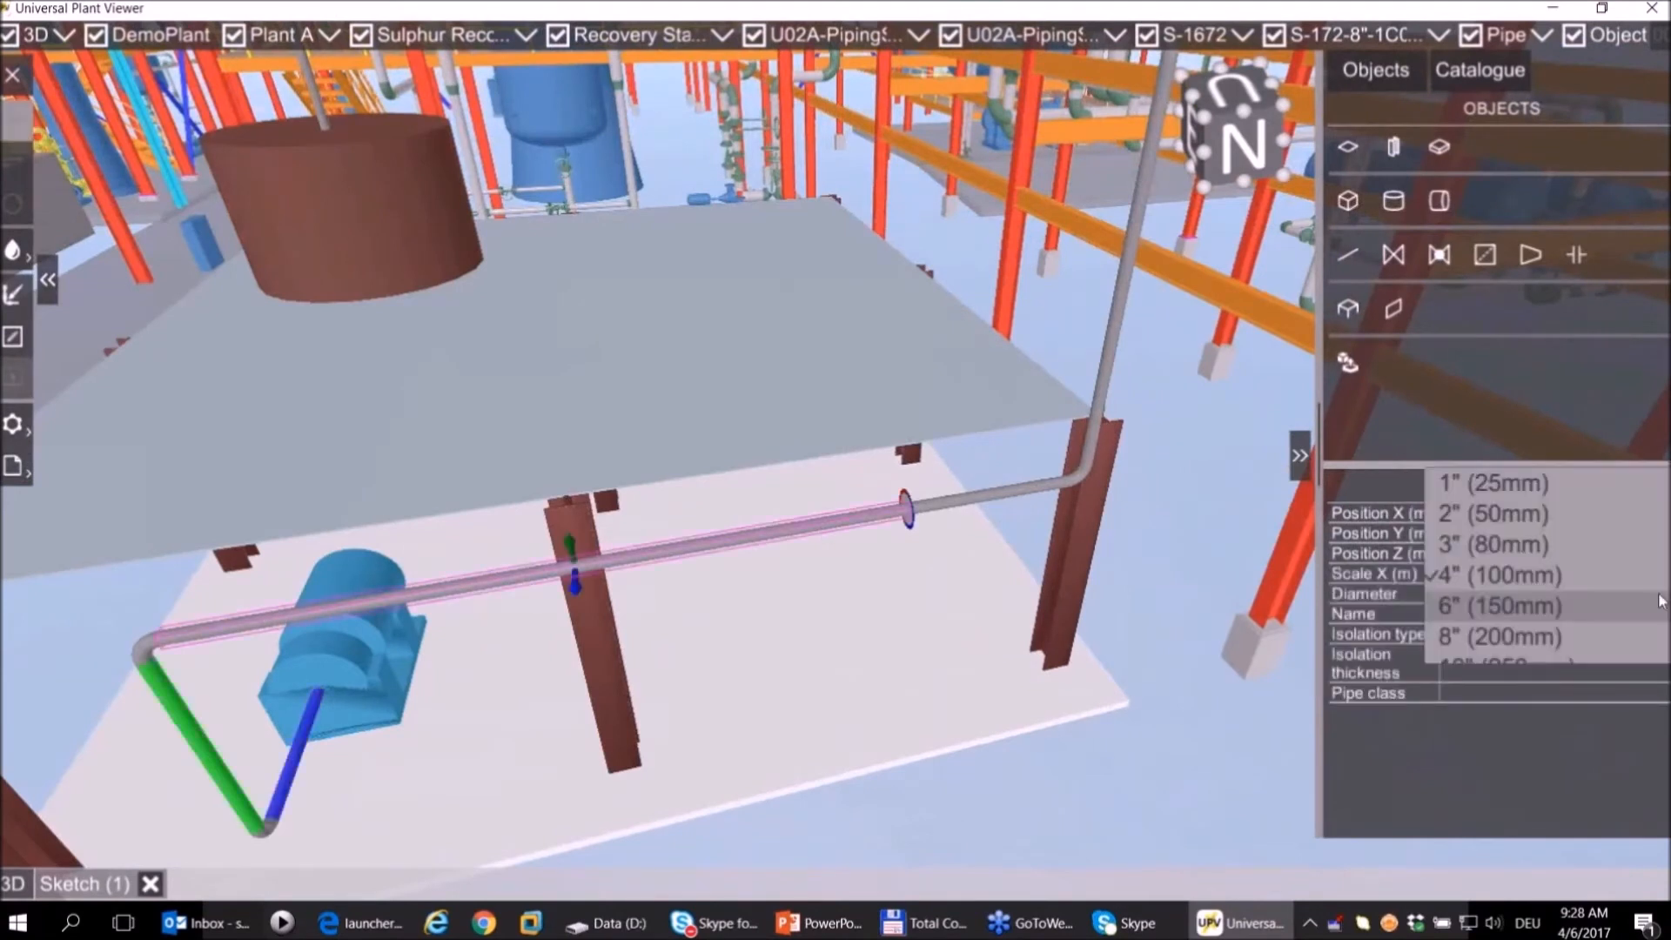
{"action": "scroll", "coordinate": [1503, 601], "scroll_direction": "down", "scroll_amount": 3}
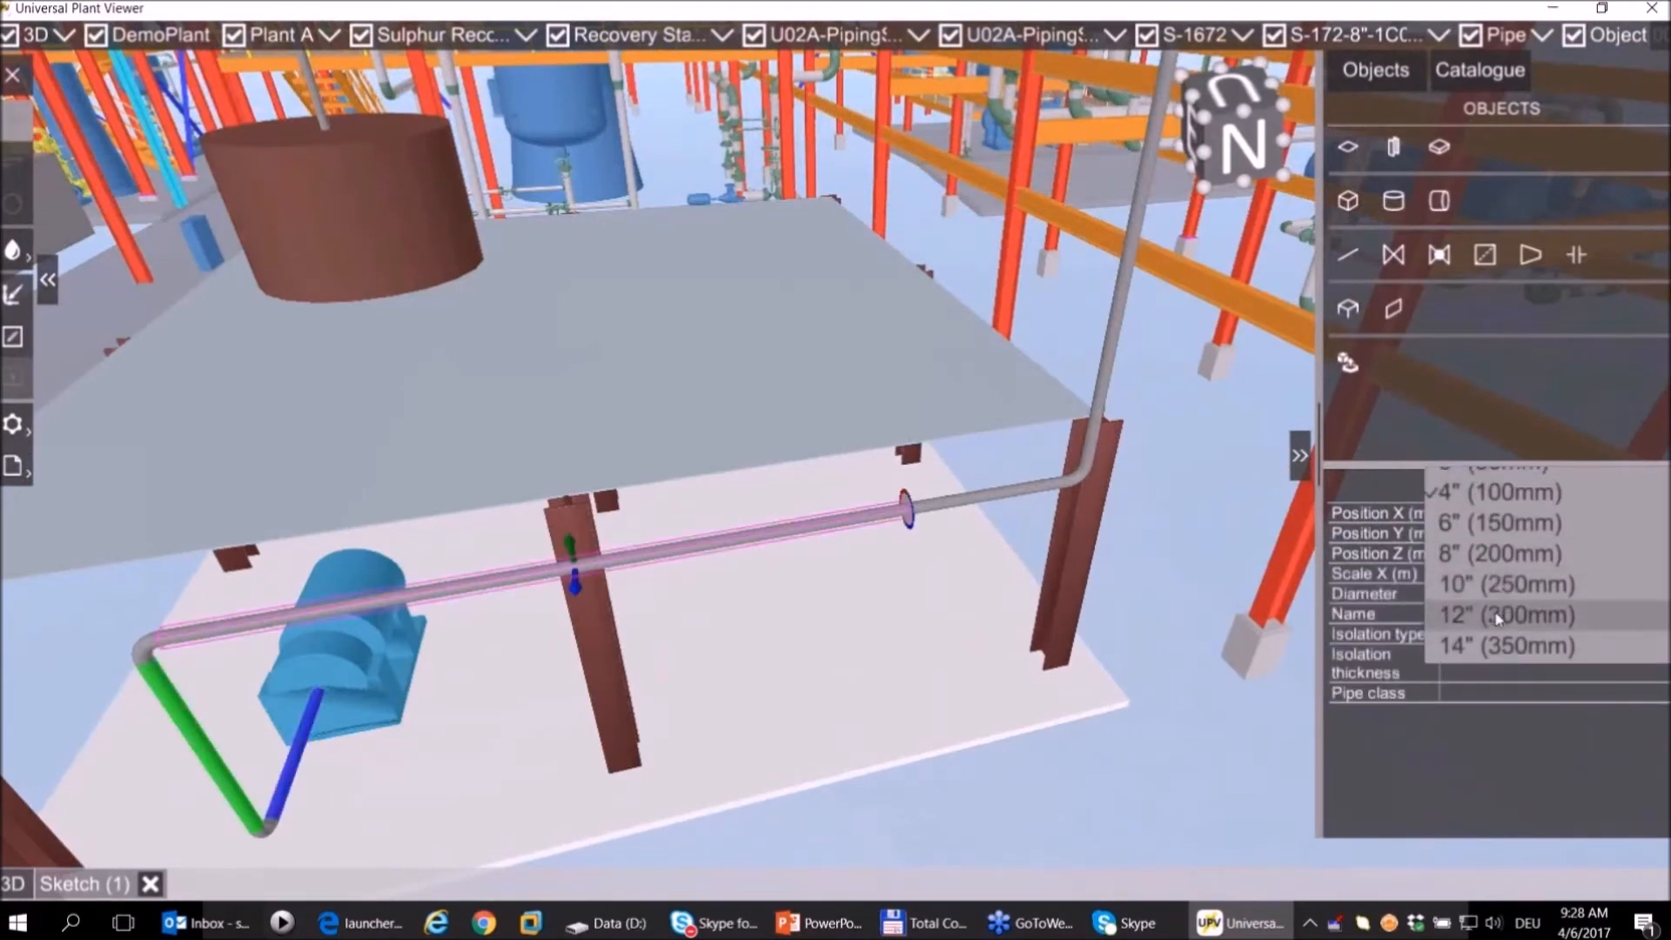
{"action": "left_click", "coordinate": [1499, 616]}
{"action": "left_click", "coordinate": [835, 648]}
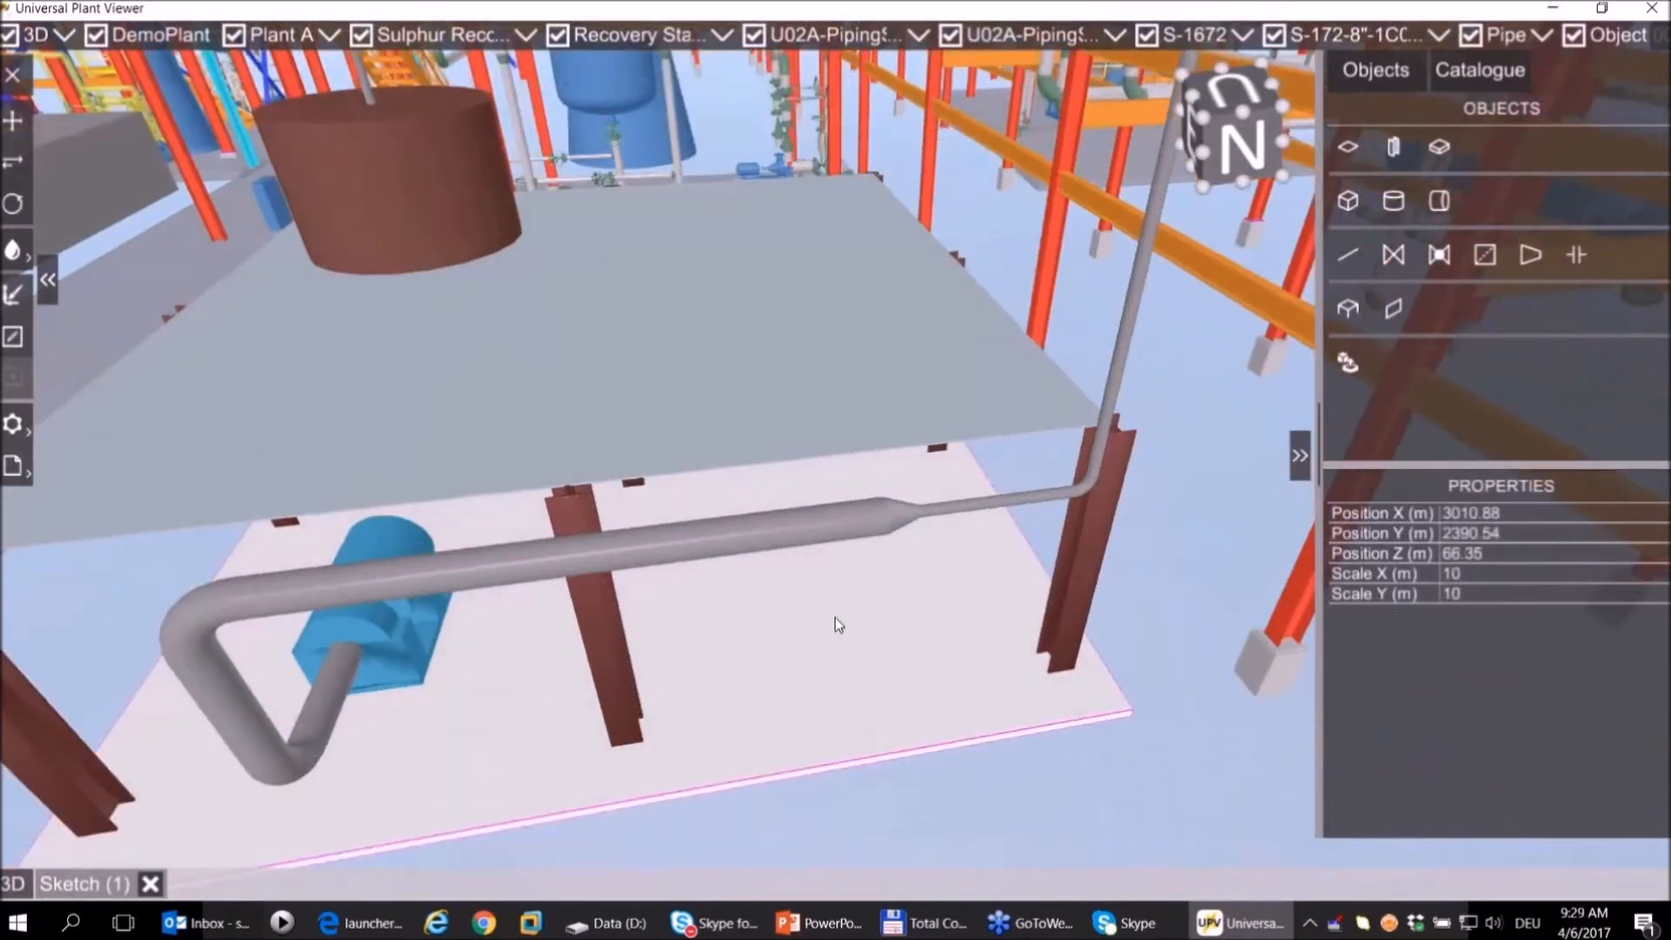
Insert a hand-wheel valve with mating flanges on both sides in the 12" pipe between the reducer and the middle column.
{"action": "left_click", "coordinate": [1439, 254]}
{"action": "left_click", "coordinate": [736, 527]}
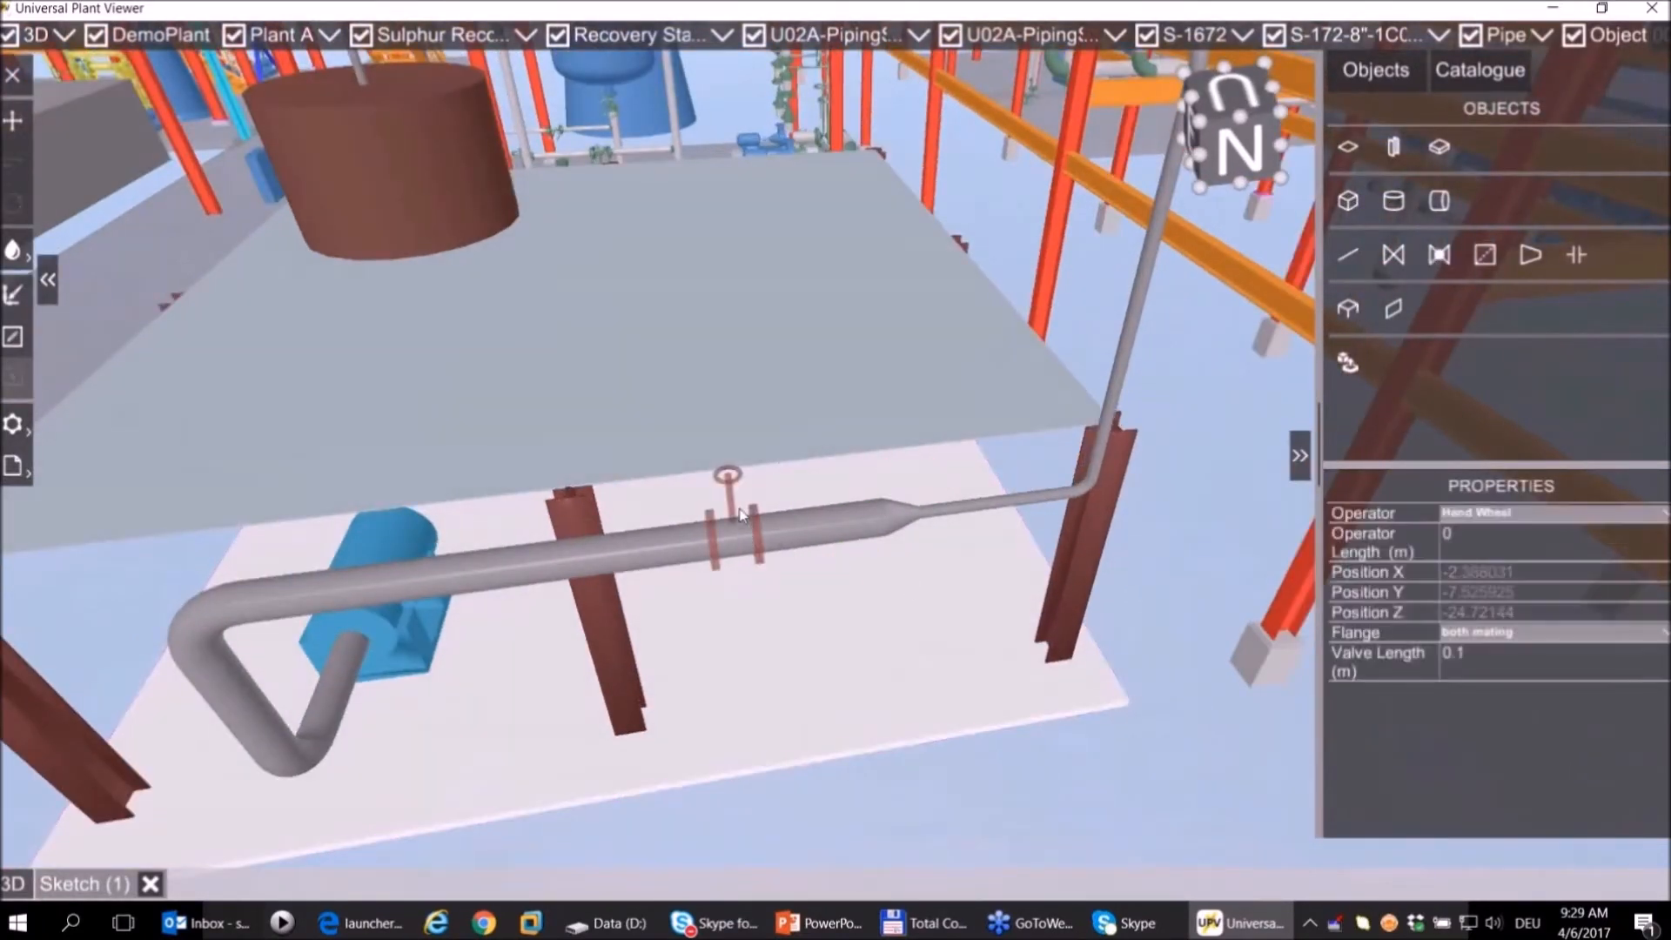
{"action": "left_click", "coordinate": [738, 514]}
{"action": "left_click", "coordinate": [864, 630]}
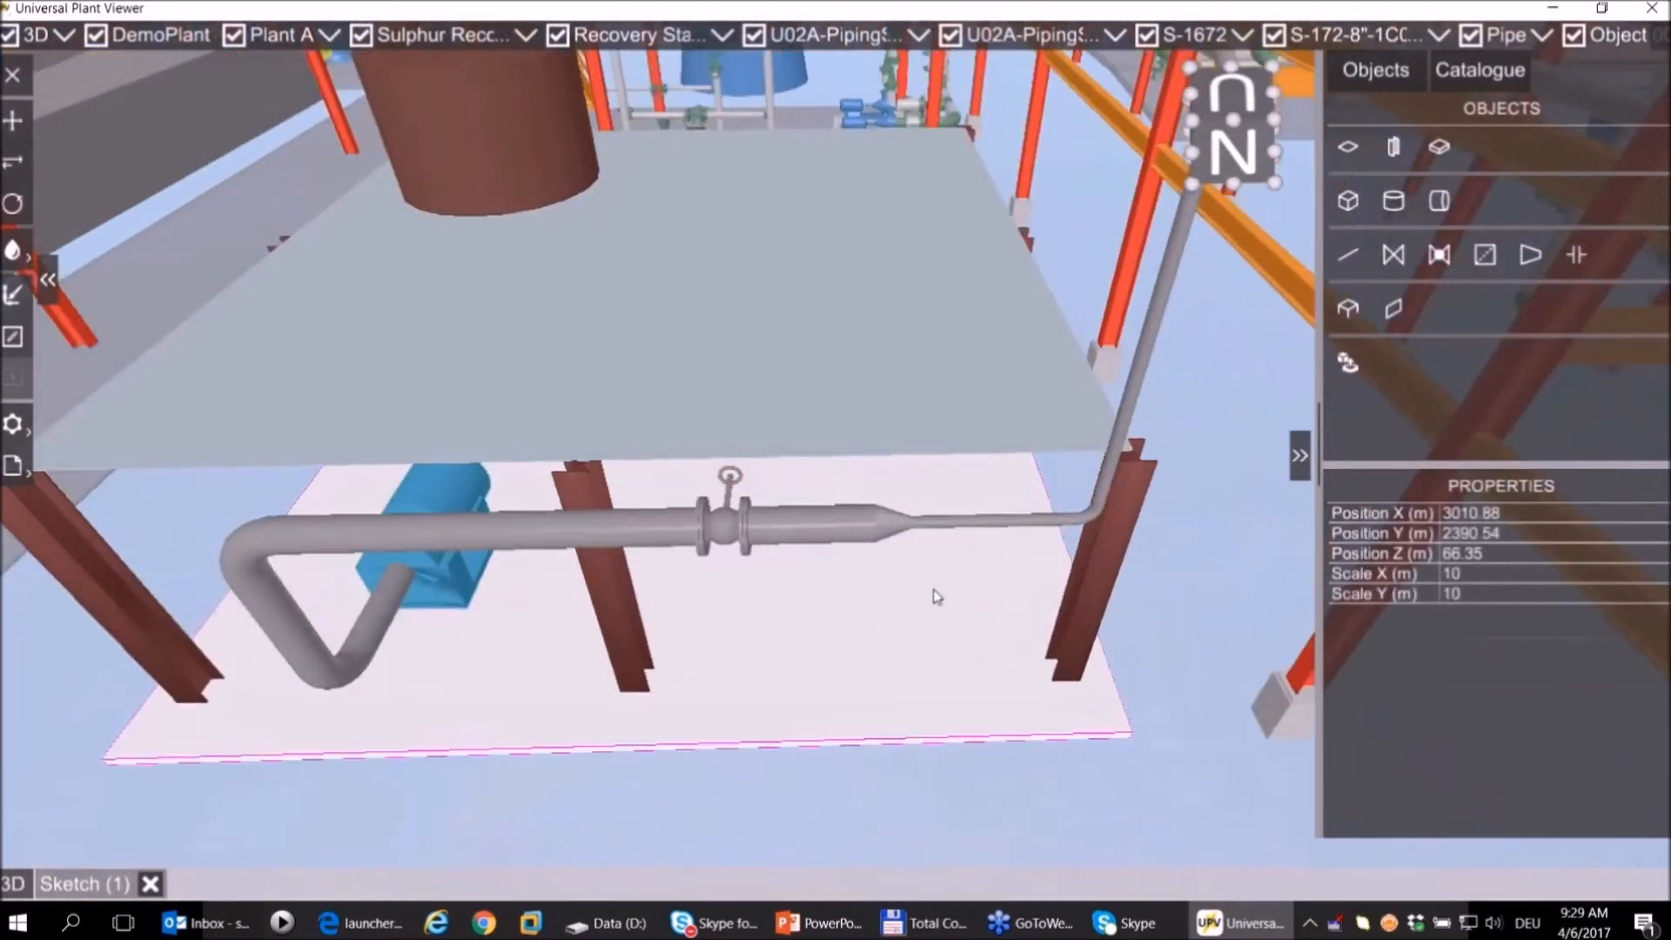
Insert a flange in the vertical pipe that descends beside the platform's corner column.
{"action": "middle_click_drag", "start_coordinate": [911, 399], "coordinate": [1077, 371]}
{"action": "left_click", "coordinate": [1577, 254]}
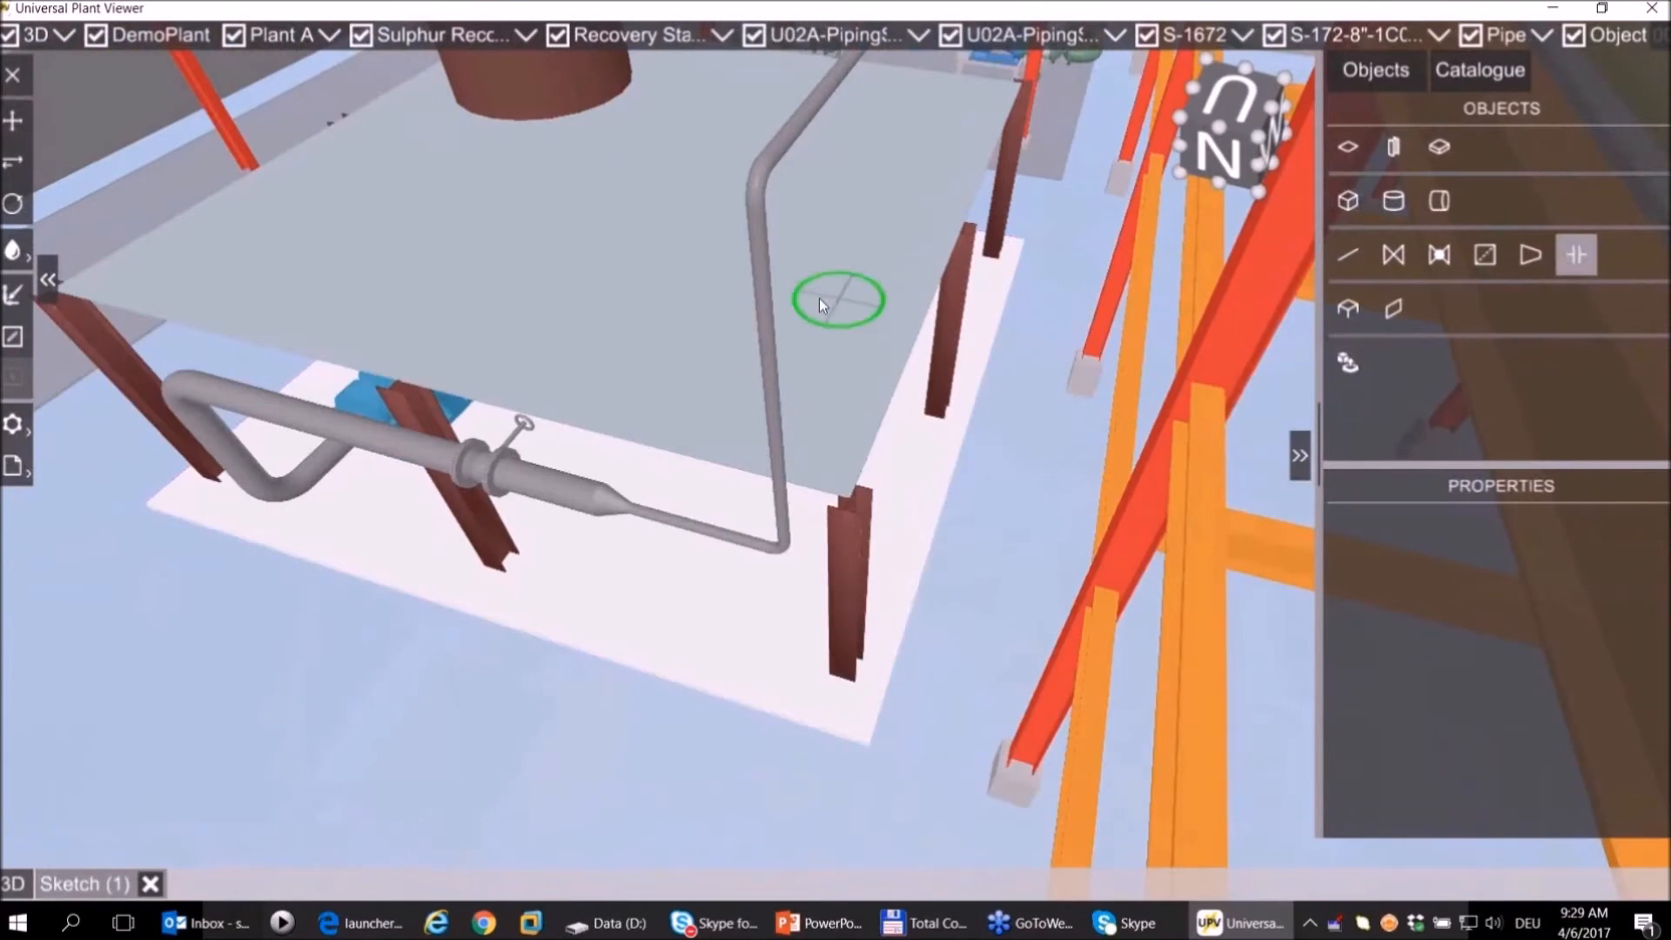
{"action": "left_click", "coordinate": [765, 294]}
{"action": "middle_click_drag", "start_coordinate": [627, 268], "coordinate": [764, 362]}
{"action": "scroll", "coordinate": [746, 217], "scroll_direction": "down", "scroll_amount": 4}
{"action": "scroll", "coordinate": [714, 350], "scroll_direction": "up", "scroll_amount": 3}
Save the sketch to D:\ as a JSON file named sketch.
{"action": "left_click", "coordinate": [21, 473]}
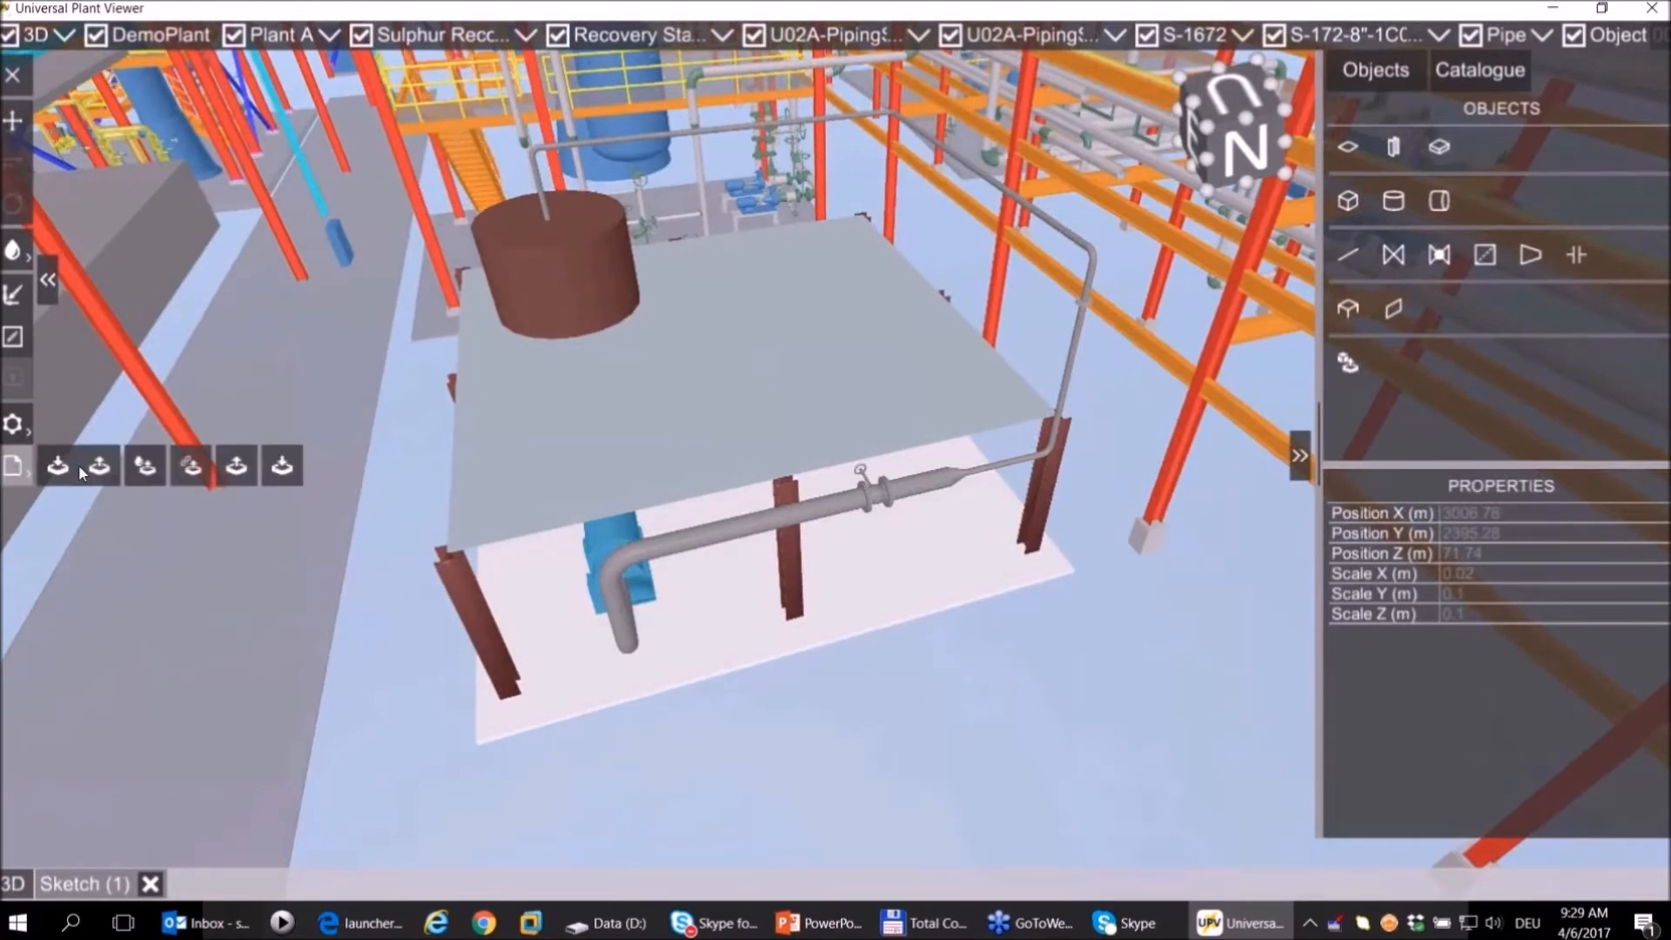
{"action": "left_click", "coordinate": [283, 468]}
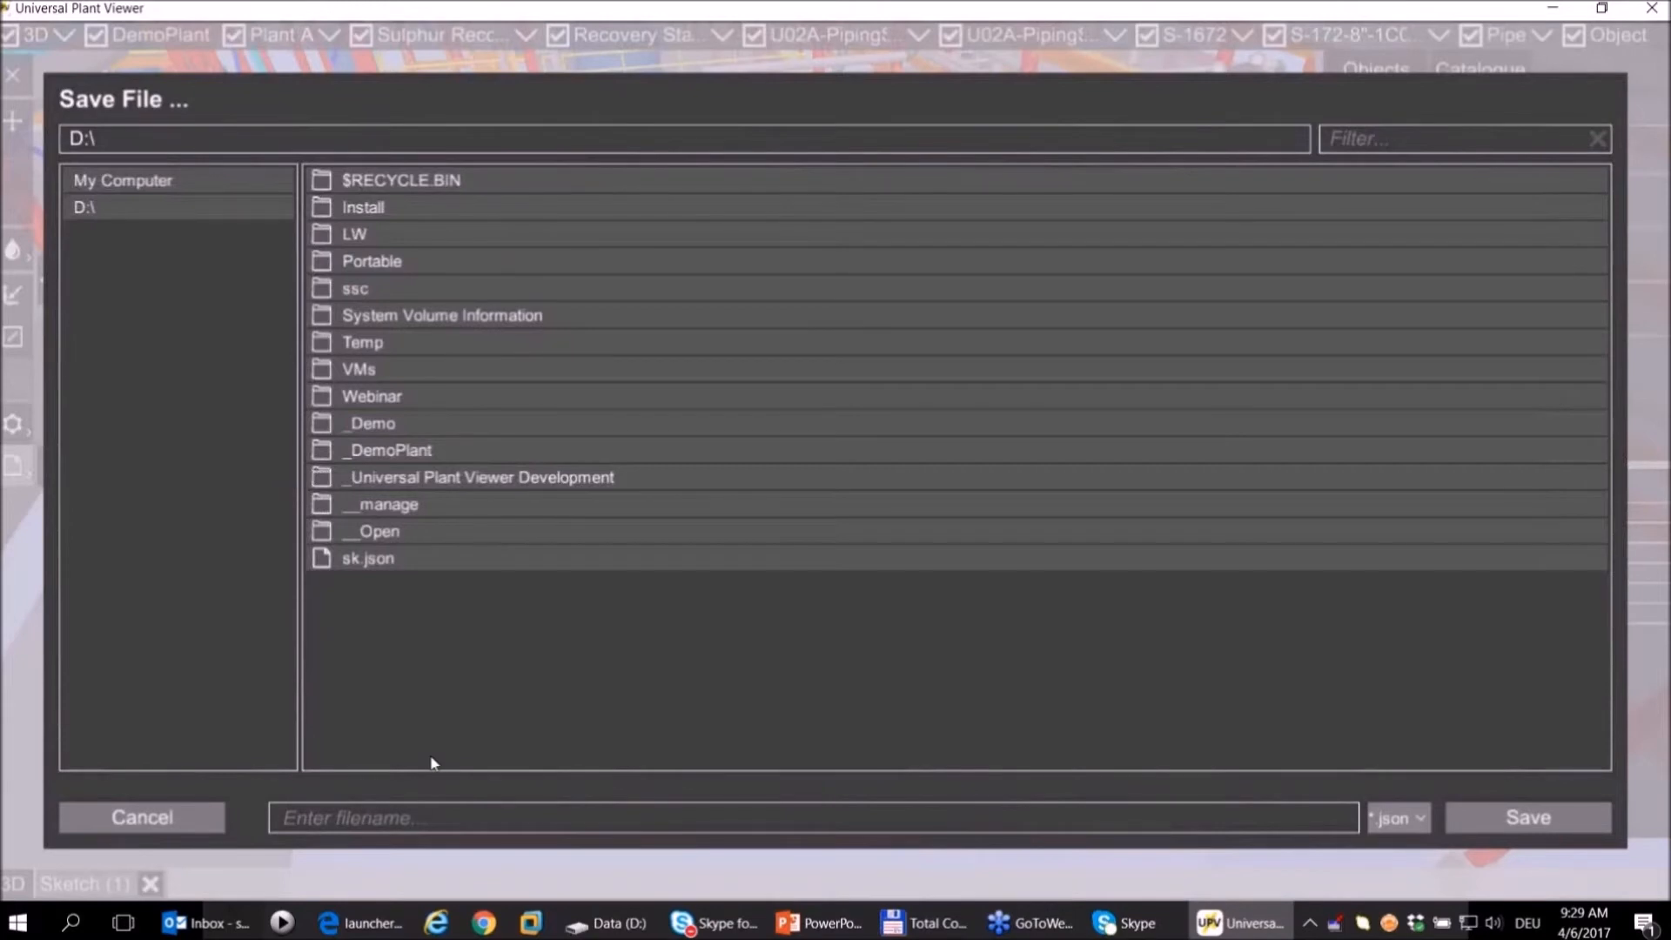
{"action": "left_click", "coordinate": [419, 825]}
{"action": "type", "text": "sketch"}
{"action": "left_click", "coordinate": [1524, 823]}
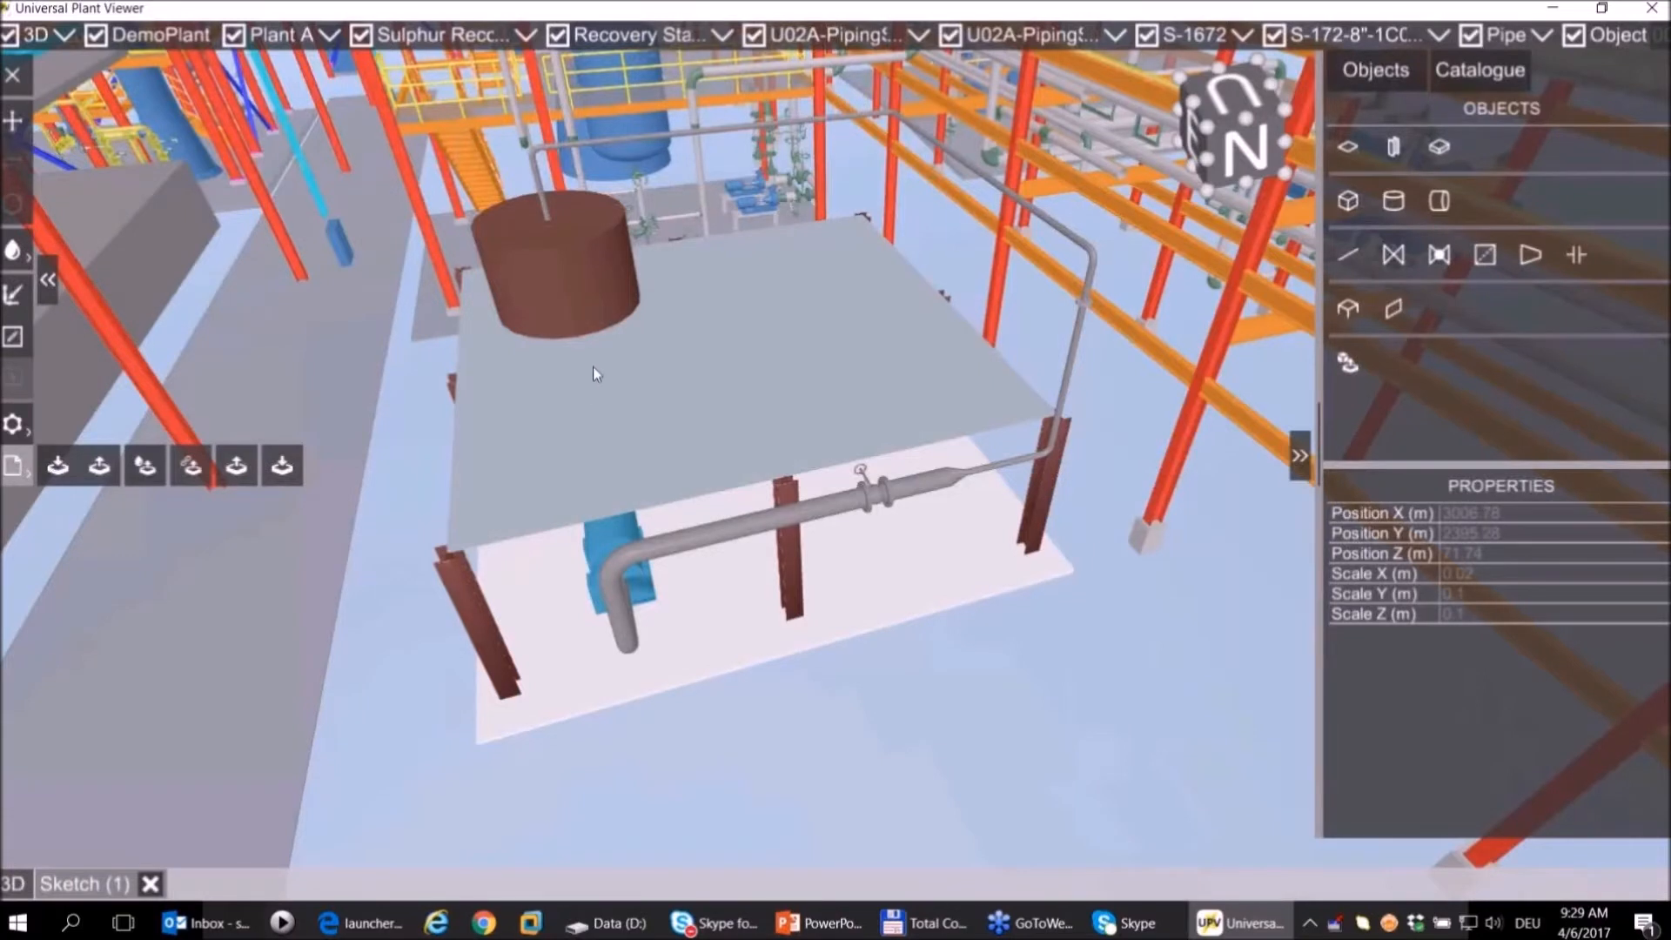
Load the saved file sketch.json from D:\ as a second sketch.
{"action": "left_click", "coordinate": [238, 471]}
{"action": "left_click", "coordinate": [407, 587]}
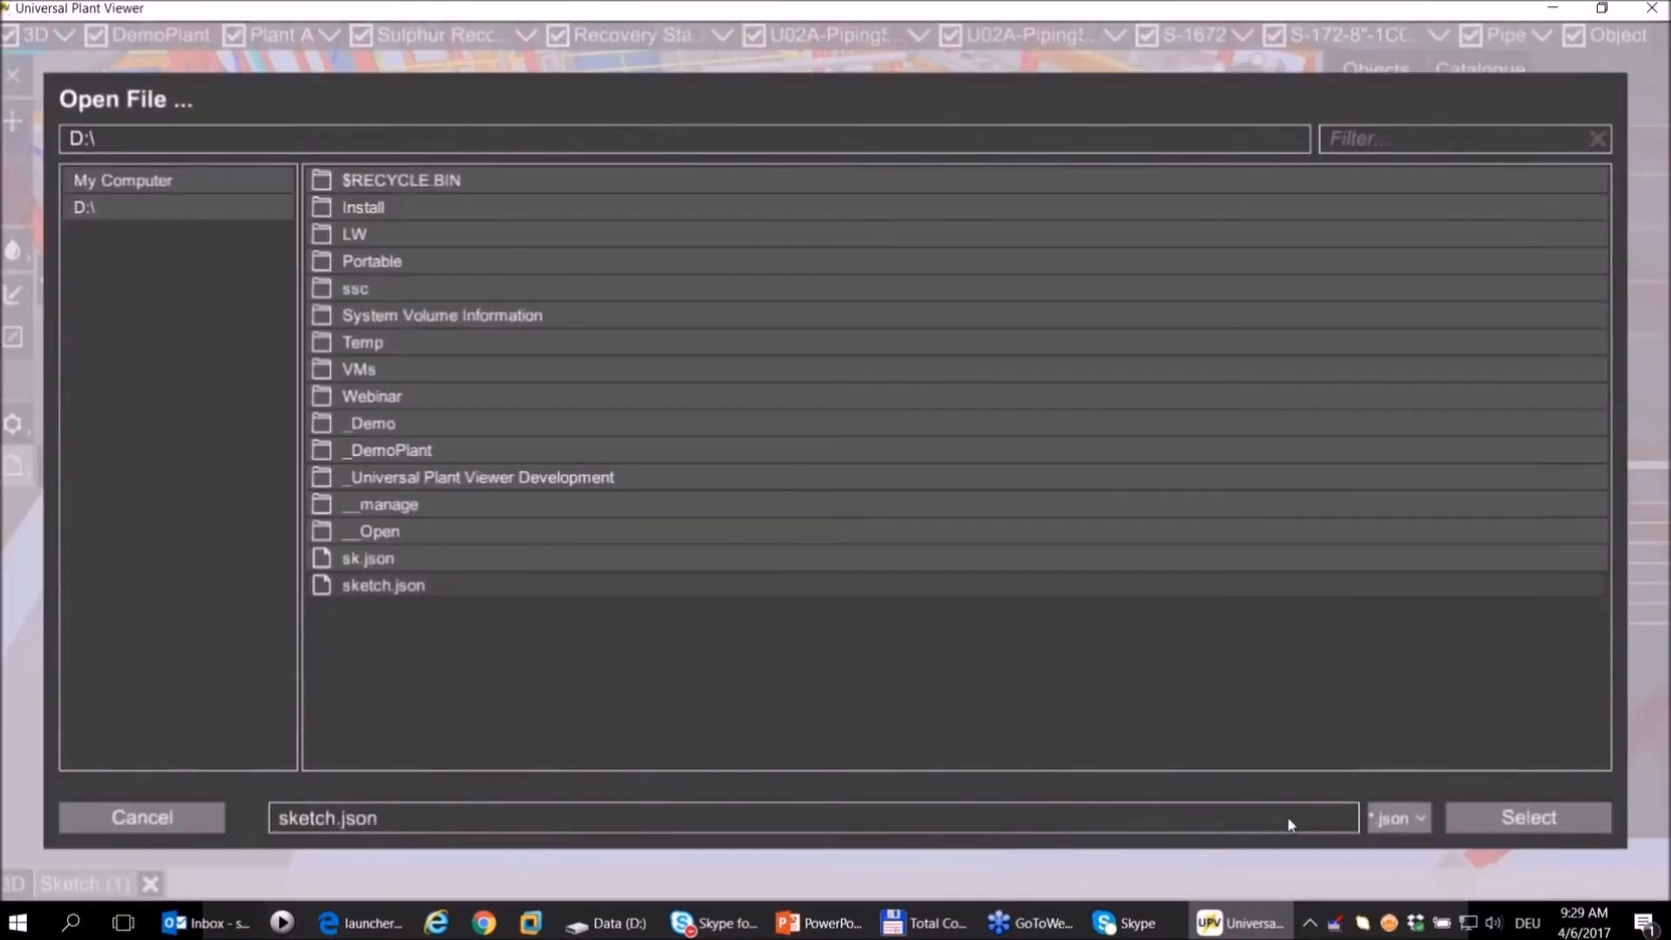
{"action": "left_click", "coordinate": [1492, 818]}
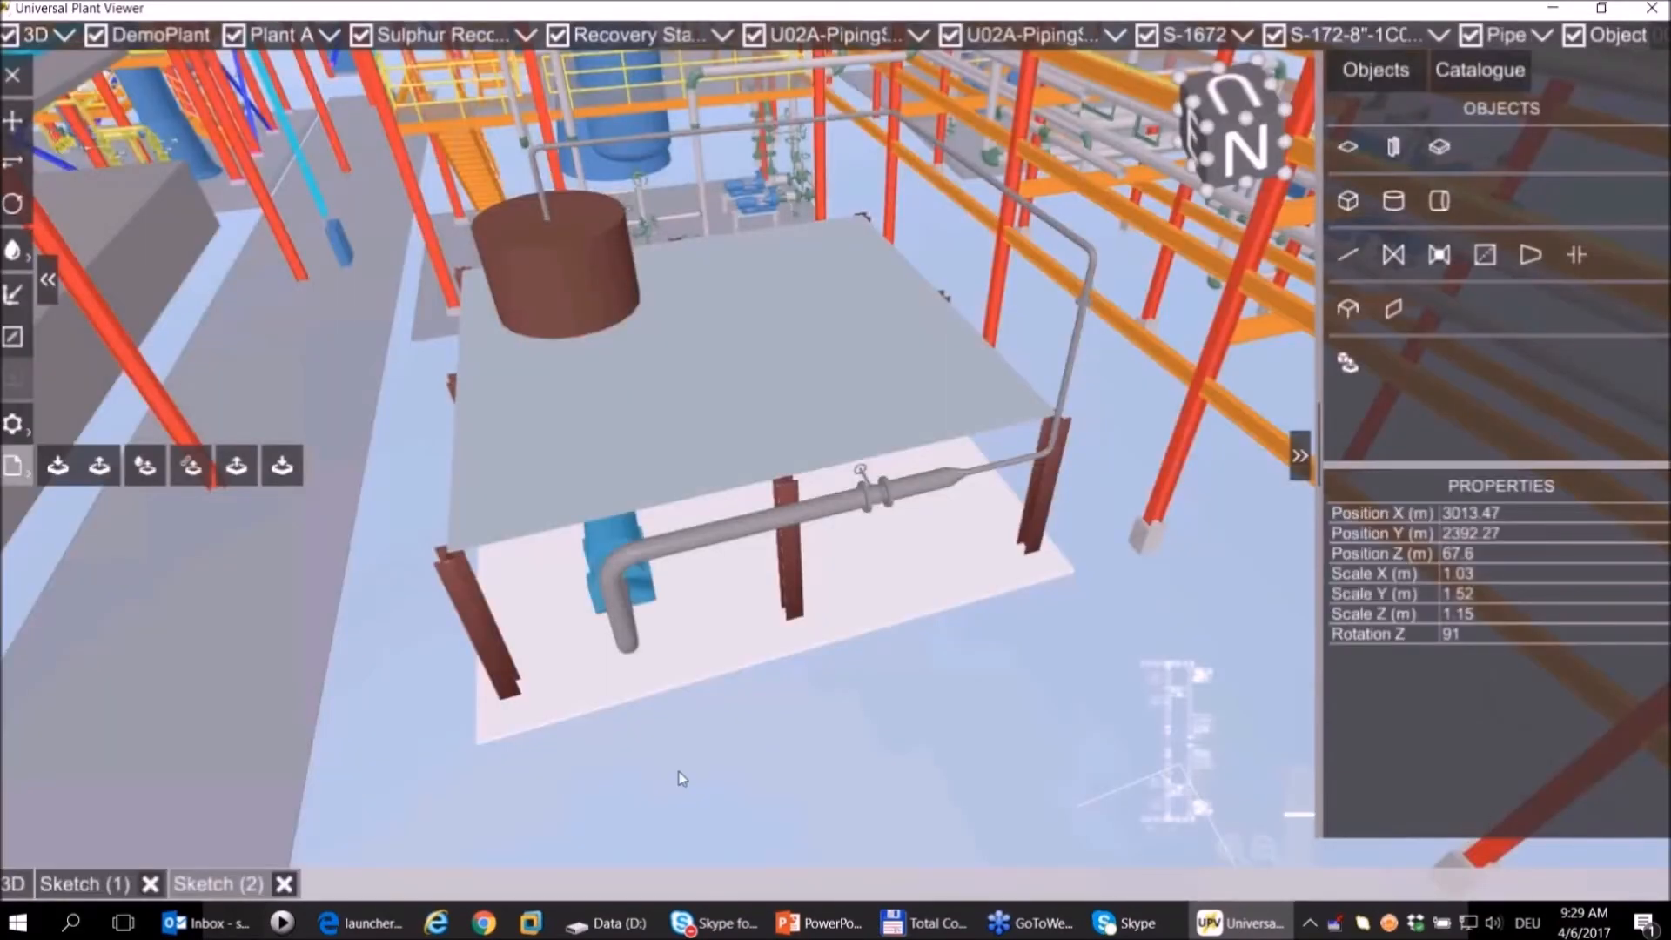
Delete the hand-wheel valve from the large horizontal pipe at the pump end in the second sketch.
{"action": "middle_click_drag", "start_coordinate": [695, 674], "coordinate": [640, 685]}
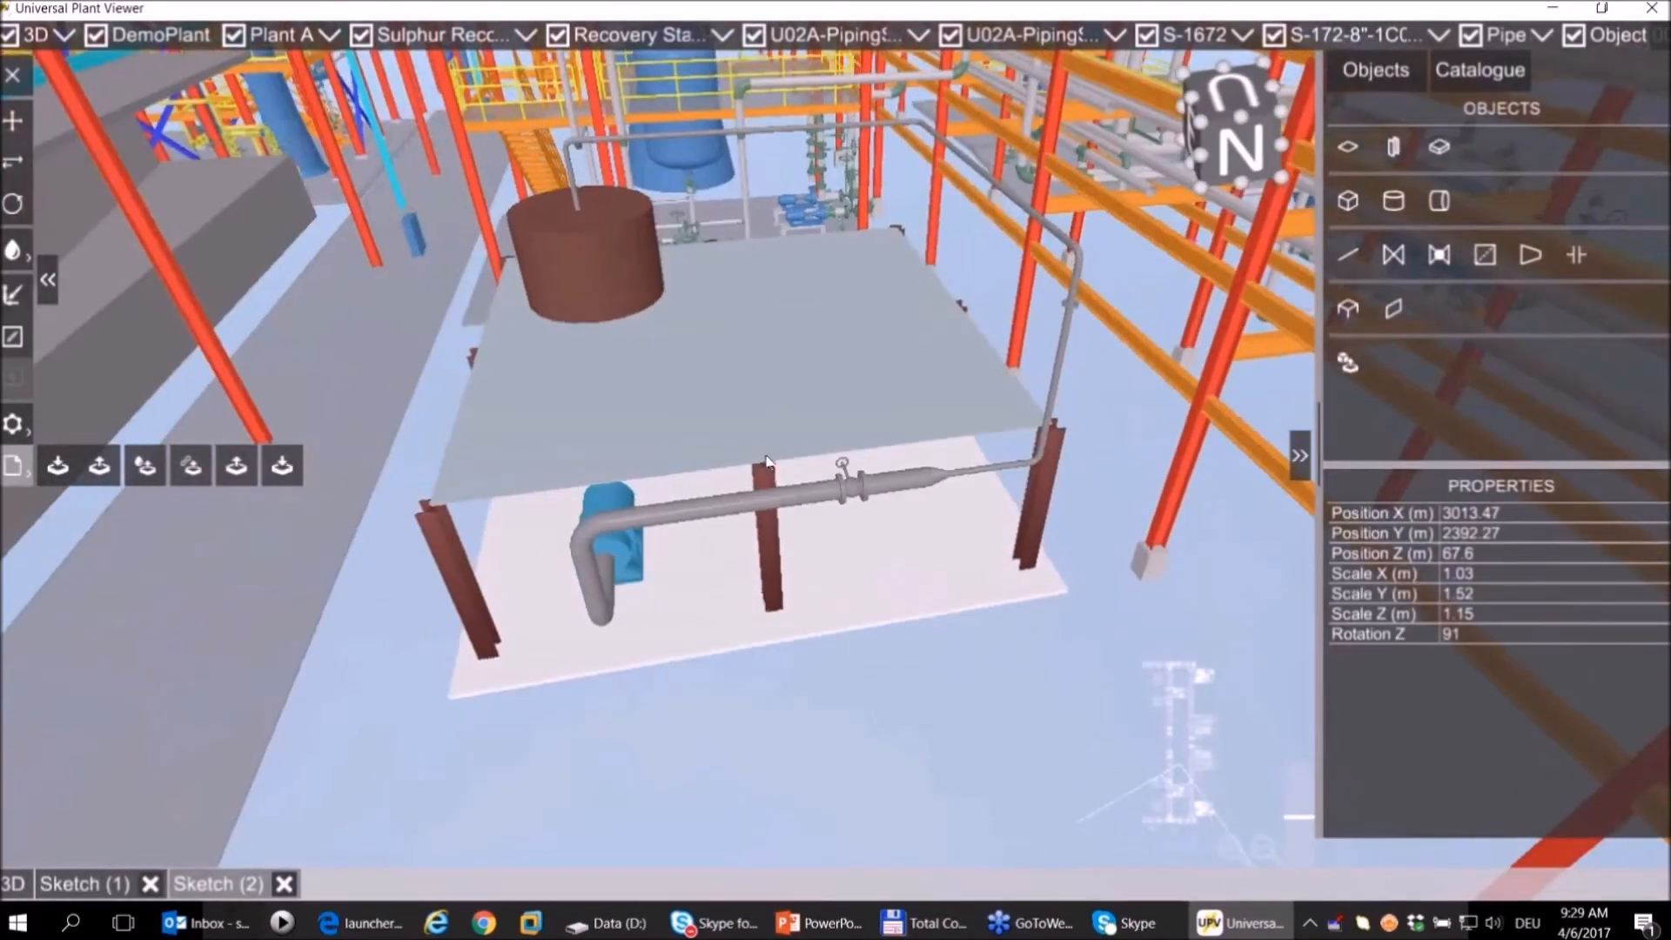
{"action": "middle_click_drag", "start_coordinate": [766, 473], "coordinate": [624, 560]}
{"action": "middle_click_drag", "start_coordinate": [750, 707], "coordinate": [773, 530]}
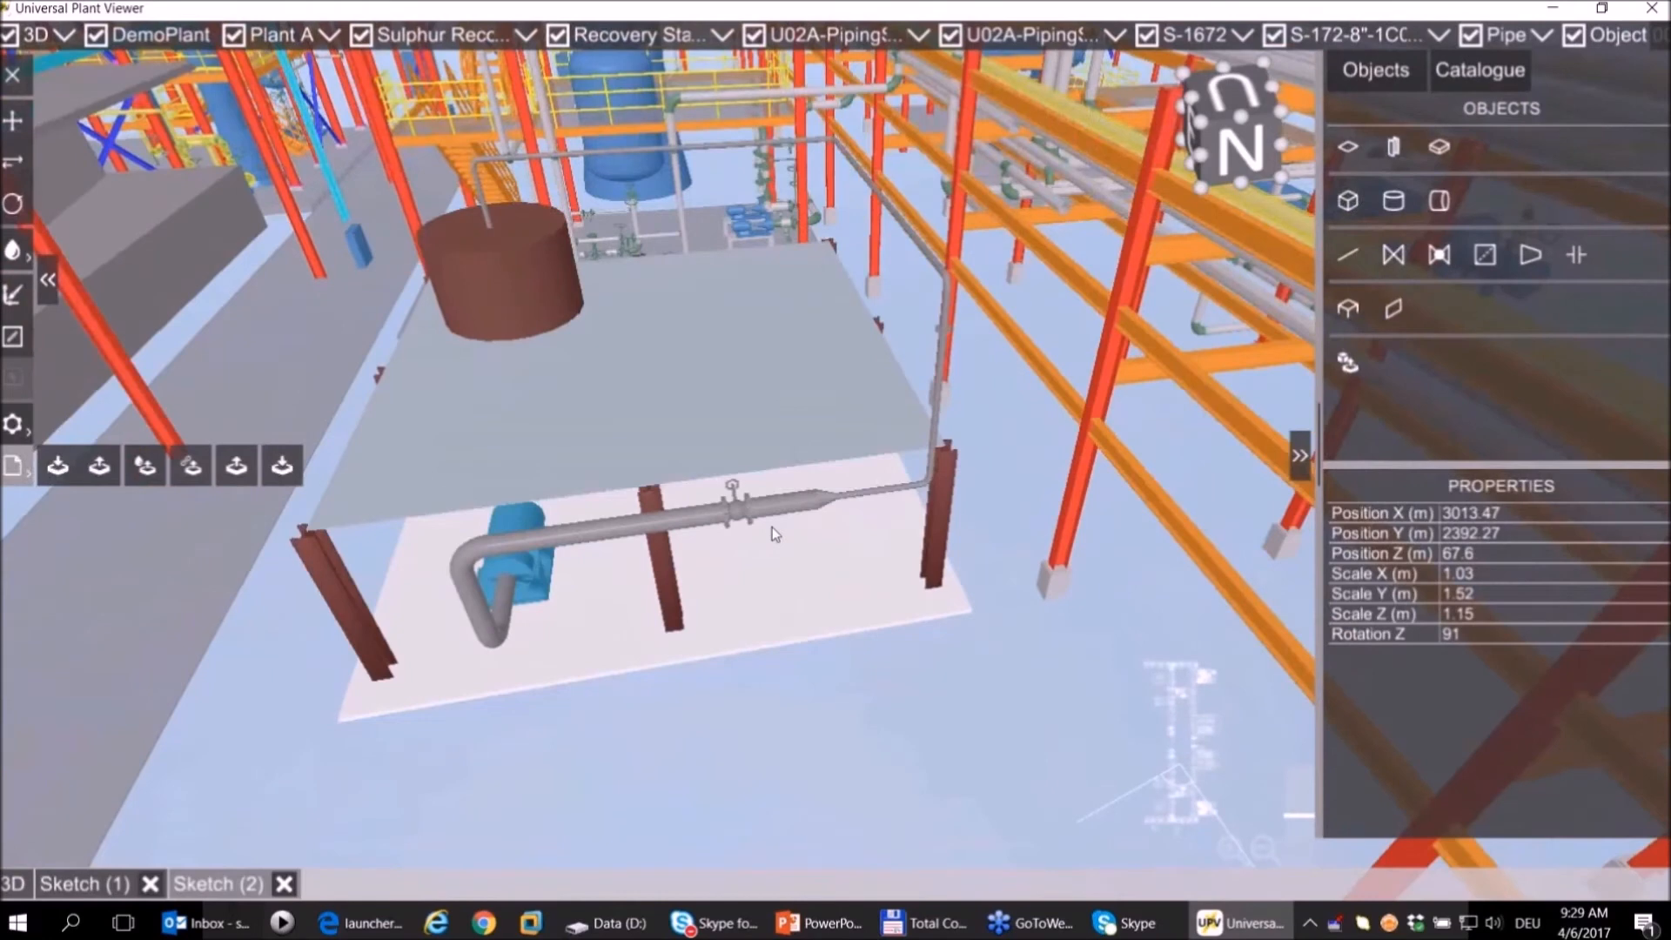
{"action": "scroll", "coordinate": [773, 533], "scroll_direction": "up", "scroll_amount": 3}
{"action": "left_click", "coordinate": [716, 512]}
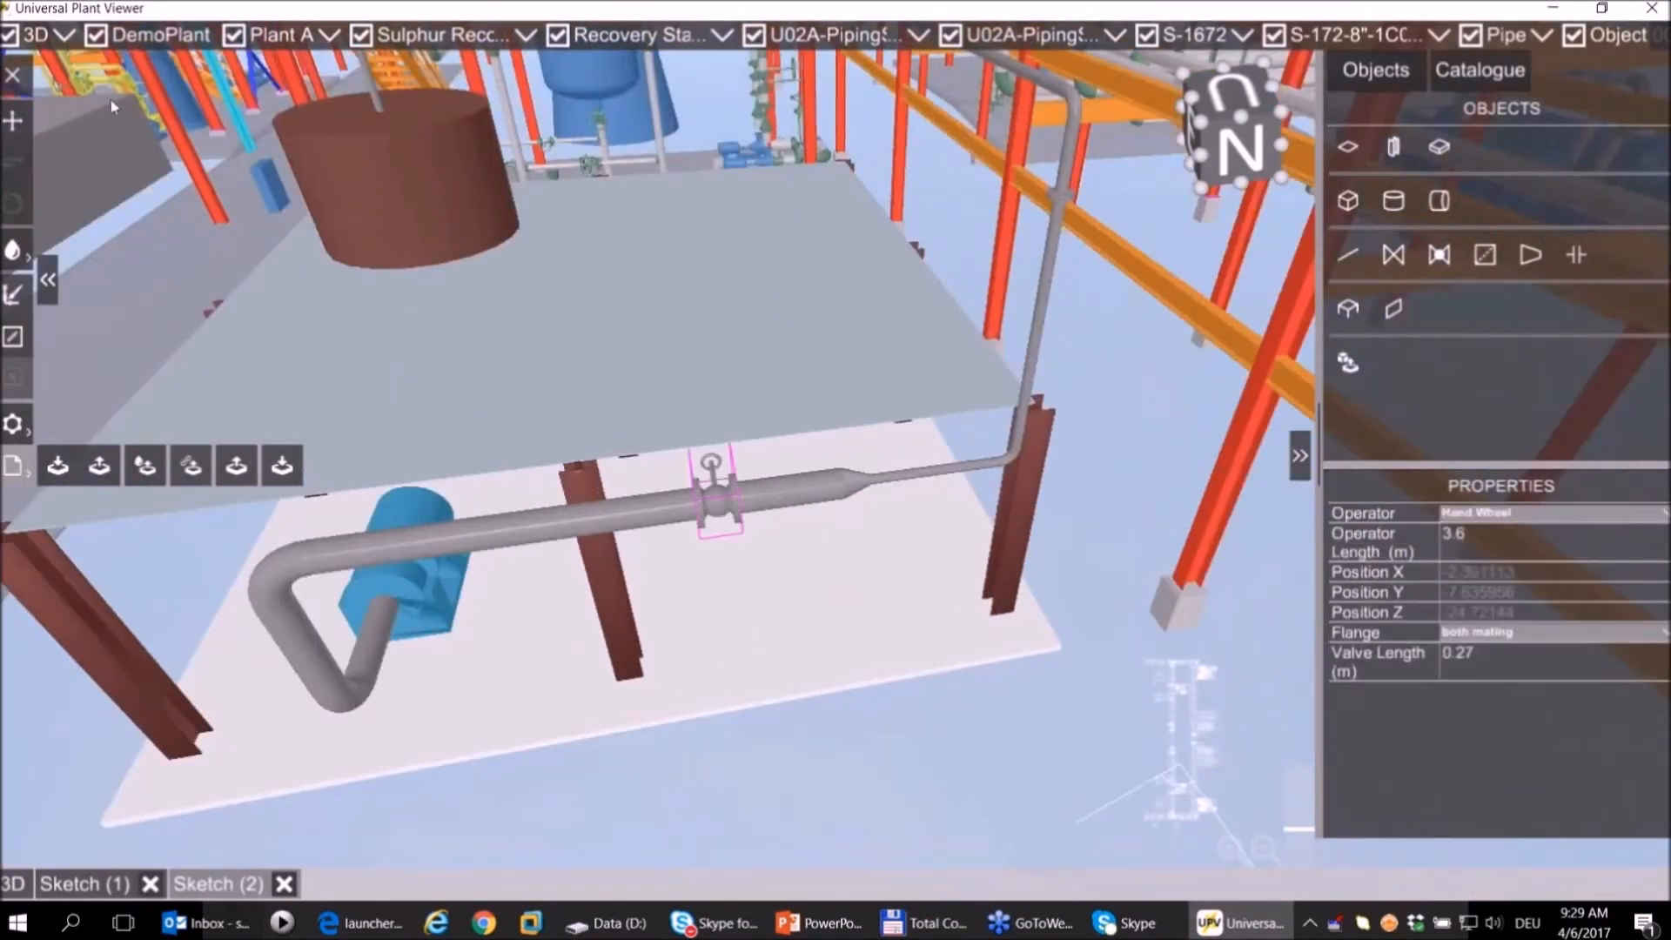
{"action": "left_click", "coordinate": [11, 76]}
{"action": "left_click", "coordinate": [756, 525]}
Insert a hand-wheel valve in the upper horizontal pipe run along the platform's side.
{"action": "middle_click_drag", "start_coordinate": [770, 517], "coordinate": [1176, 311]}
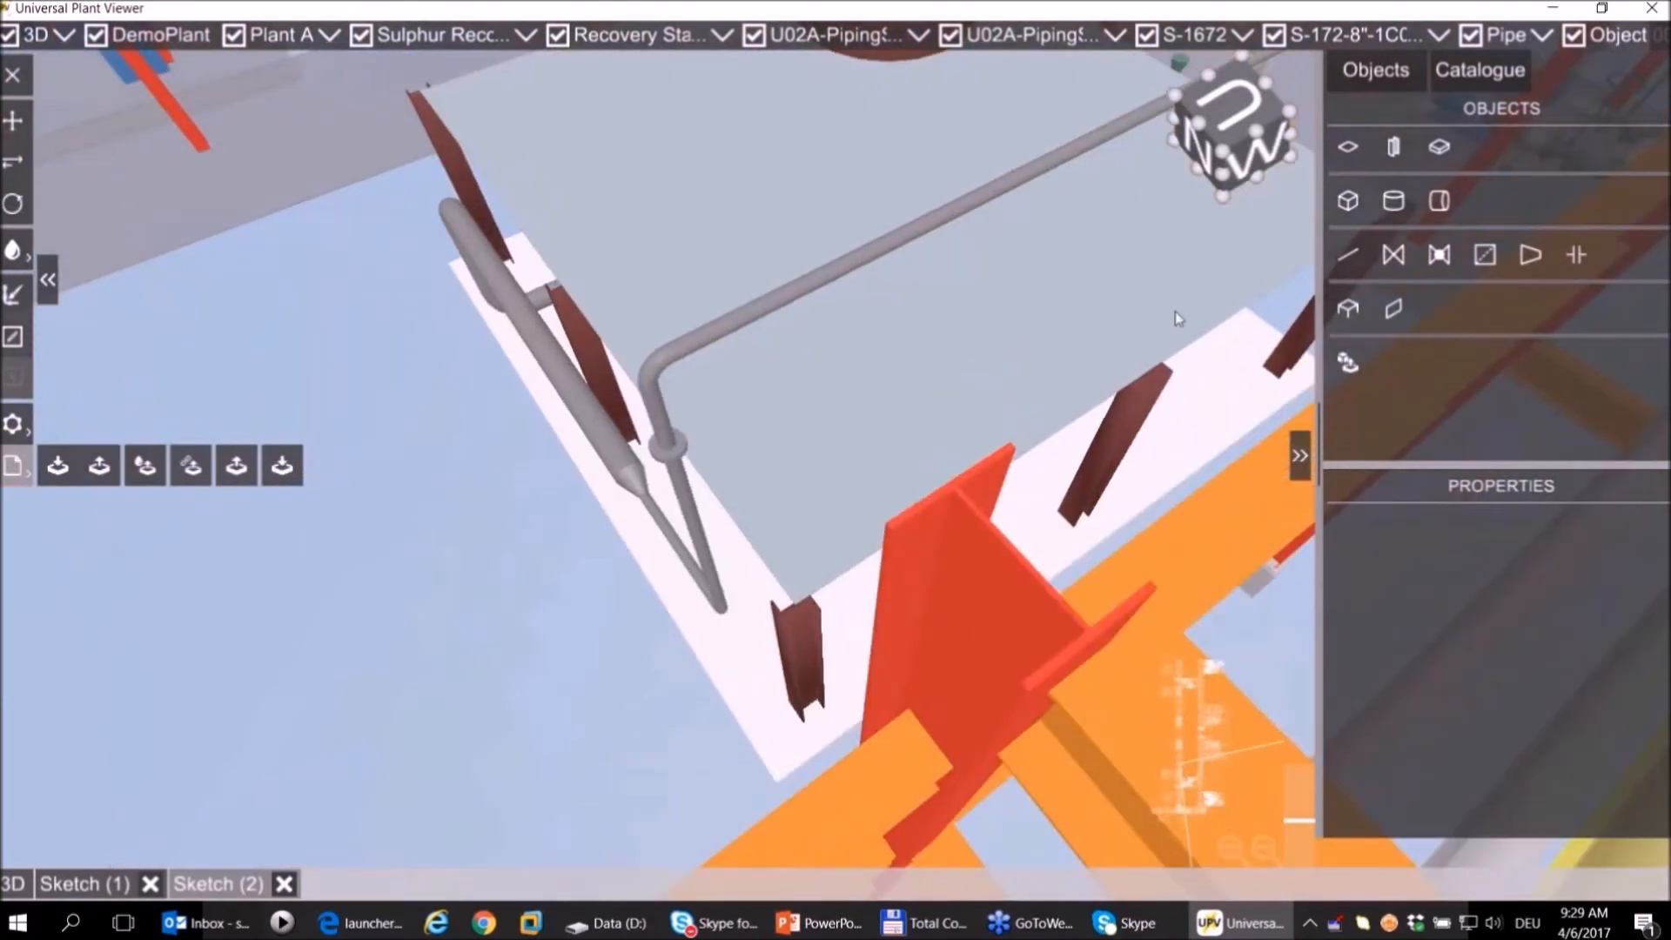
{"action": "left_click", "coordinate": [1438, 255]}
{"action": "left_click", "coordinate": [1000, 183]}
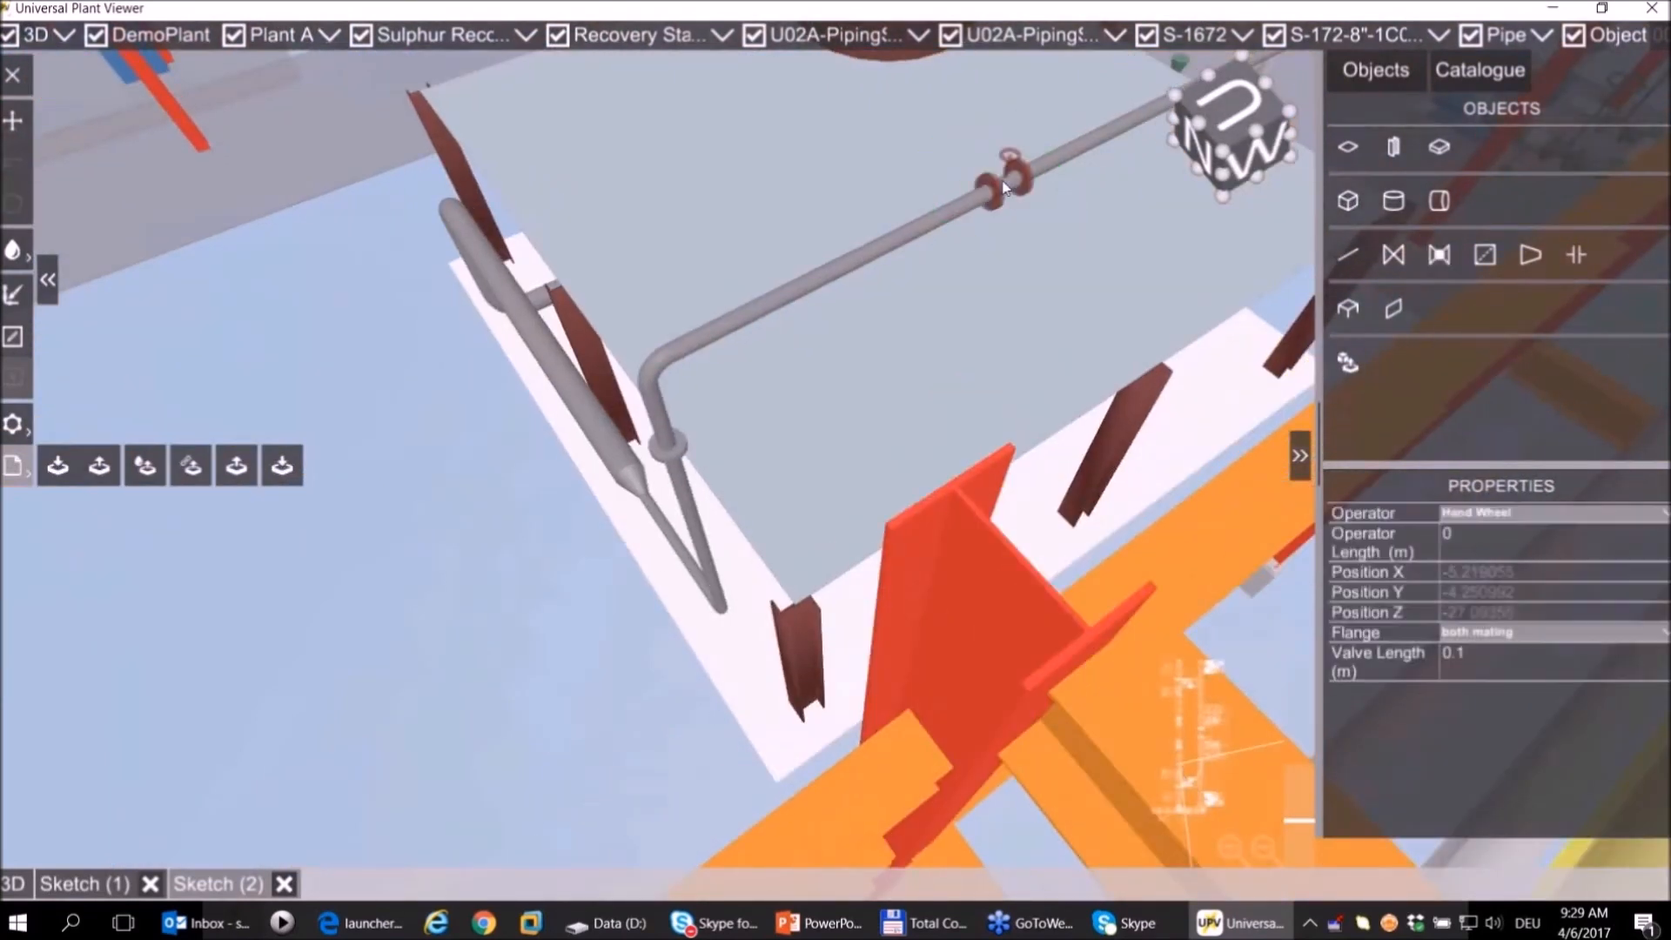
{"action": "left_click", "coordinate": [1030, 134]}
{"action": "left_click", "coordinate": [960, 359]}
Draw walls 0.15 m thick and 2.5 m high along all four edges of the platform deck, from corner to corner.
{"action": "middle_click_drag", "start_coordinate": [960, 360], "coordinate": [722, 451]}
{"action": "middle_click_drag", "start_coordinate": [682, 363], "coordinate": [1088, 375]}
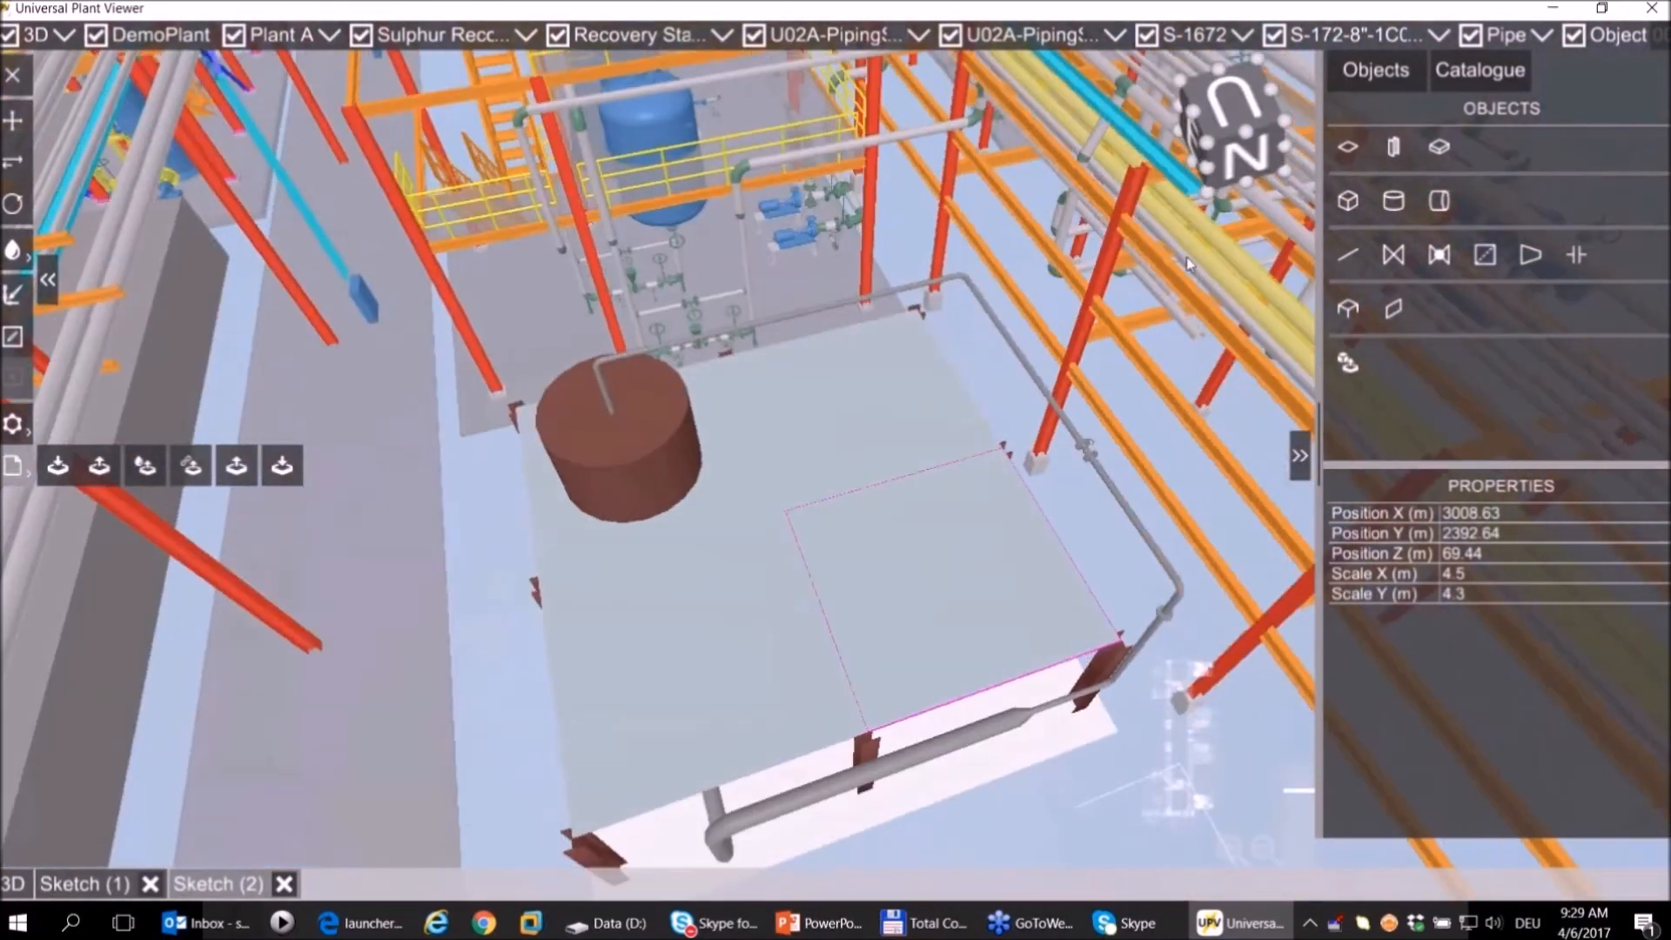
{"action": "left_click", "coordinate": [1393, 310]}
{"action": "left_click", "coordinate": [514, 406]}
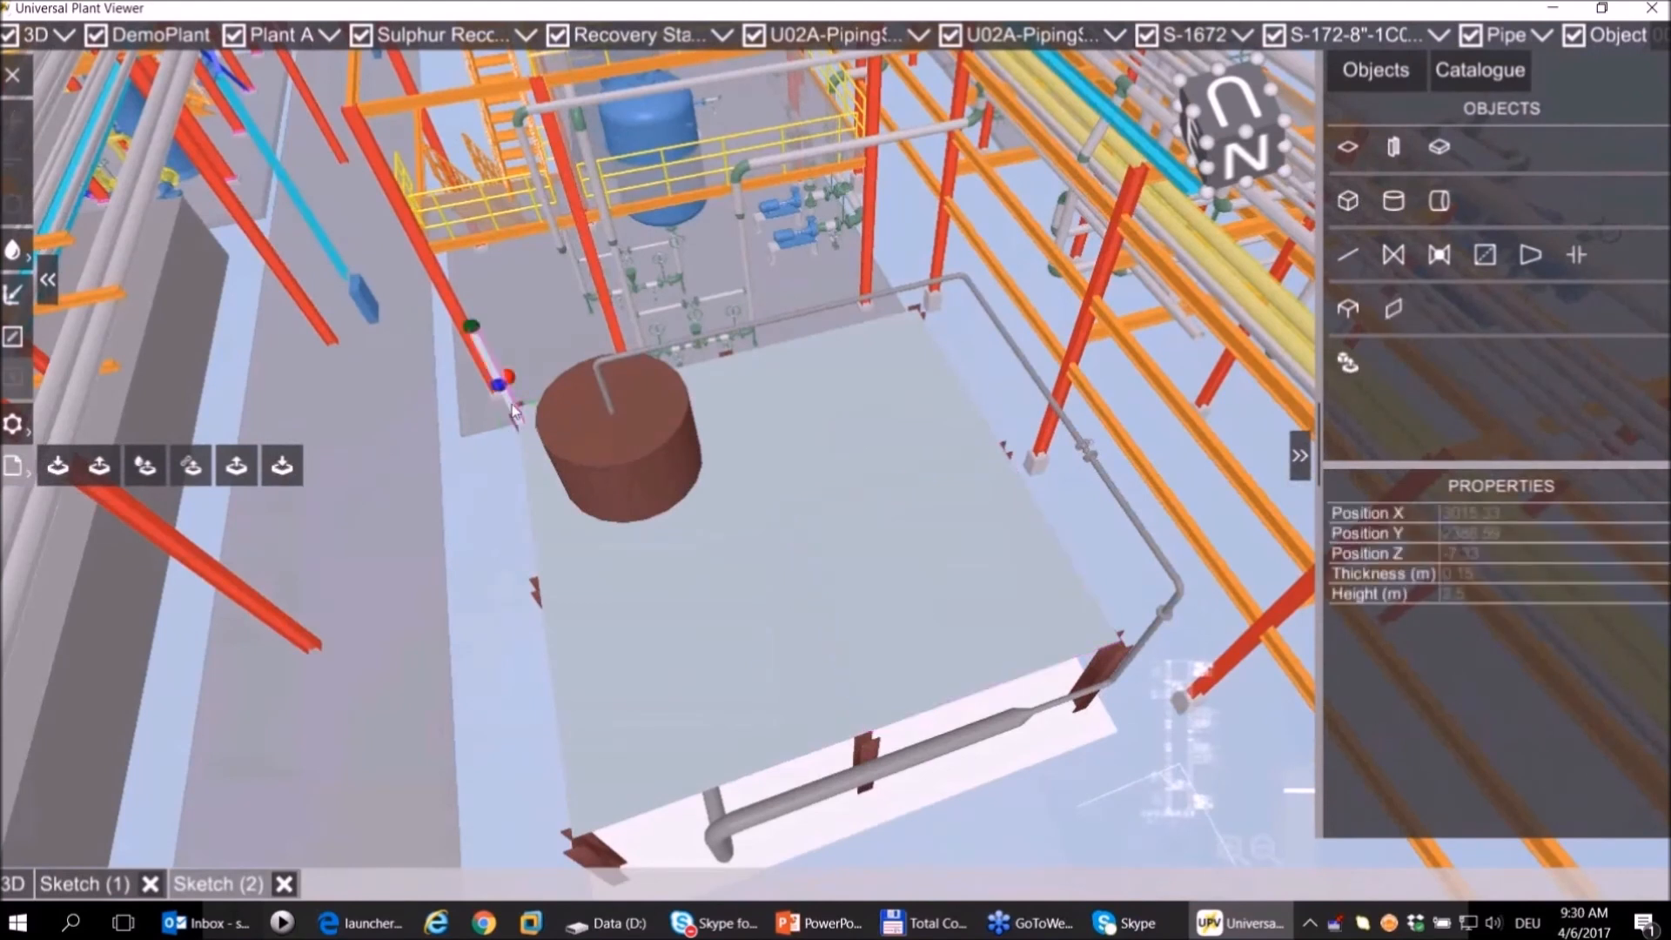
{"action": "left_click", "coordinate": [520, 725]}
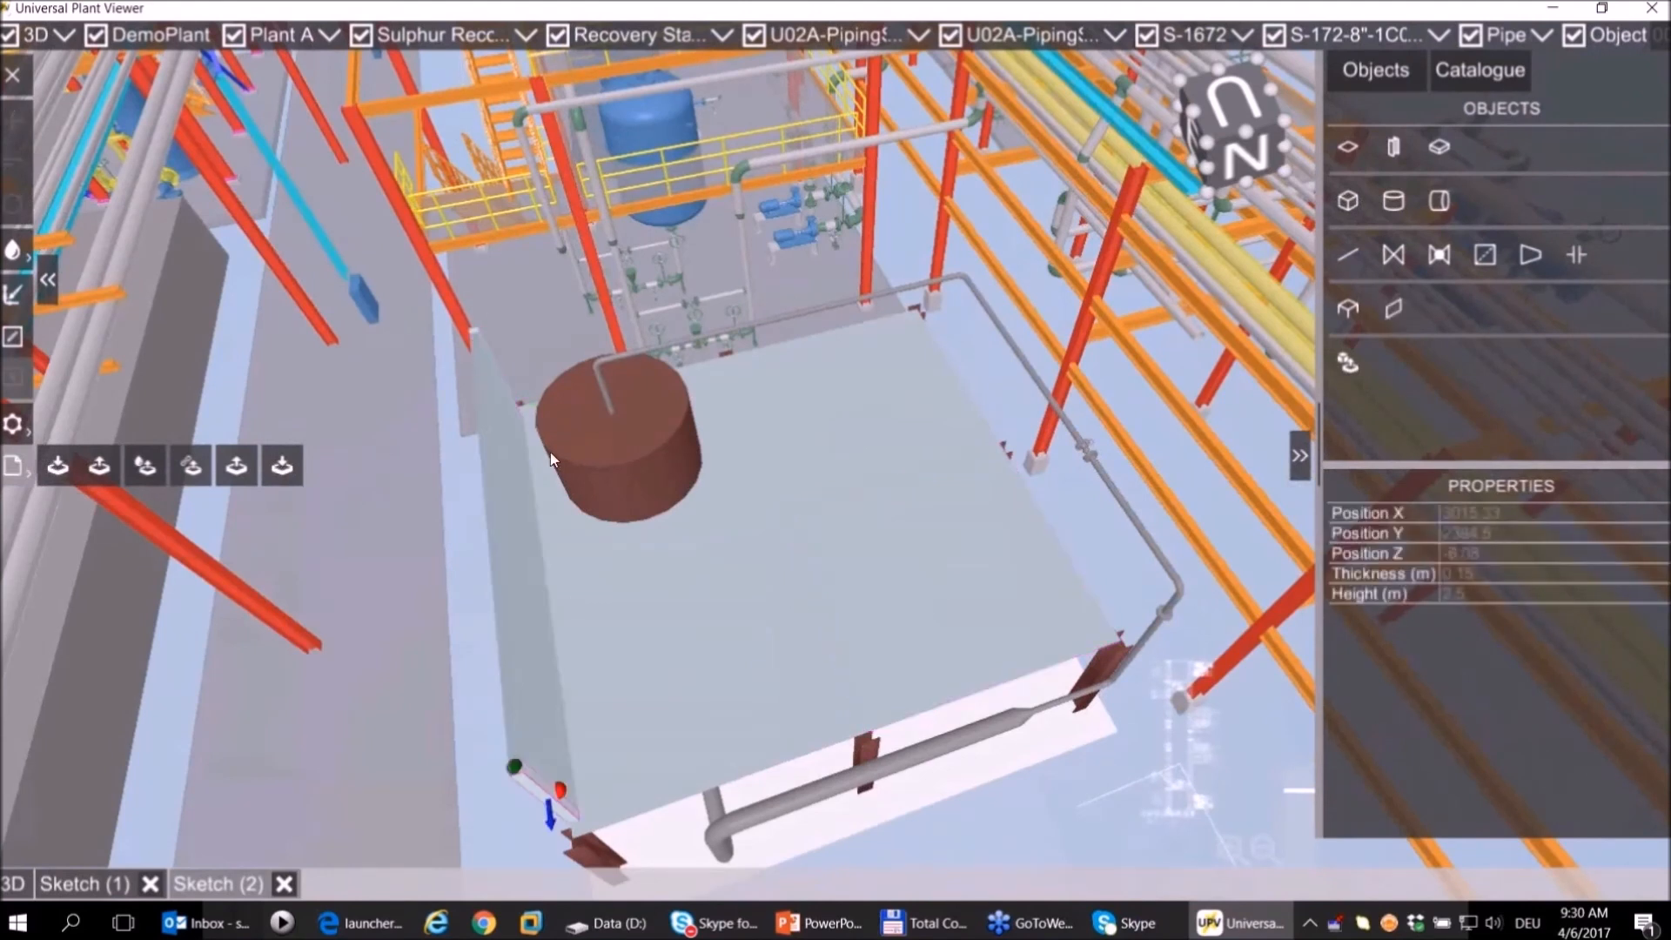
{"action": "left_click", "coordinate": [494, 458]}
{"action": "left_click_drag", "start_coordinate": [513, 381], "coordinate": [939, 343]}
{"action": "left_click", "coordinate": [936, 340]}
{"action": "left_click", "coordinate": [1114, 609]}
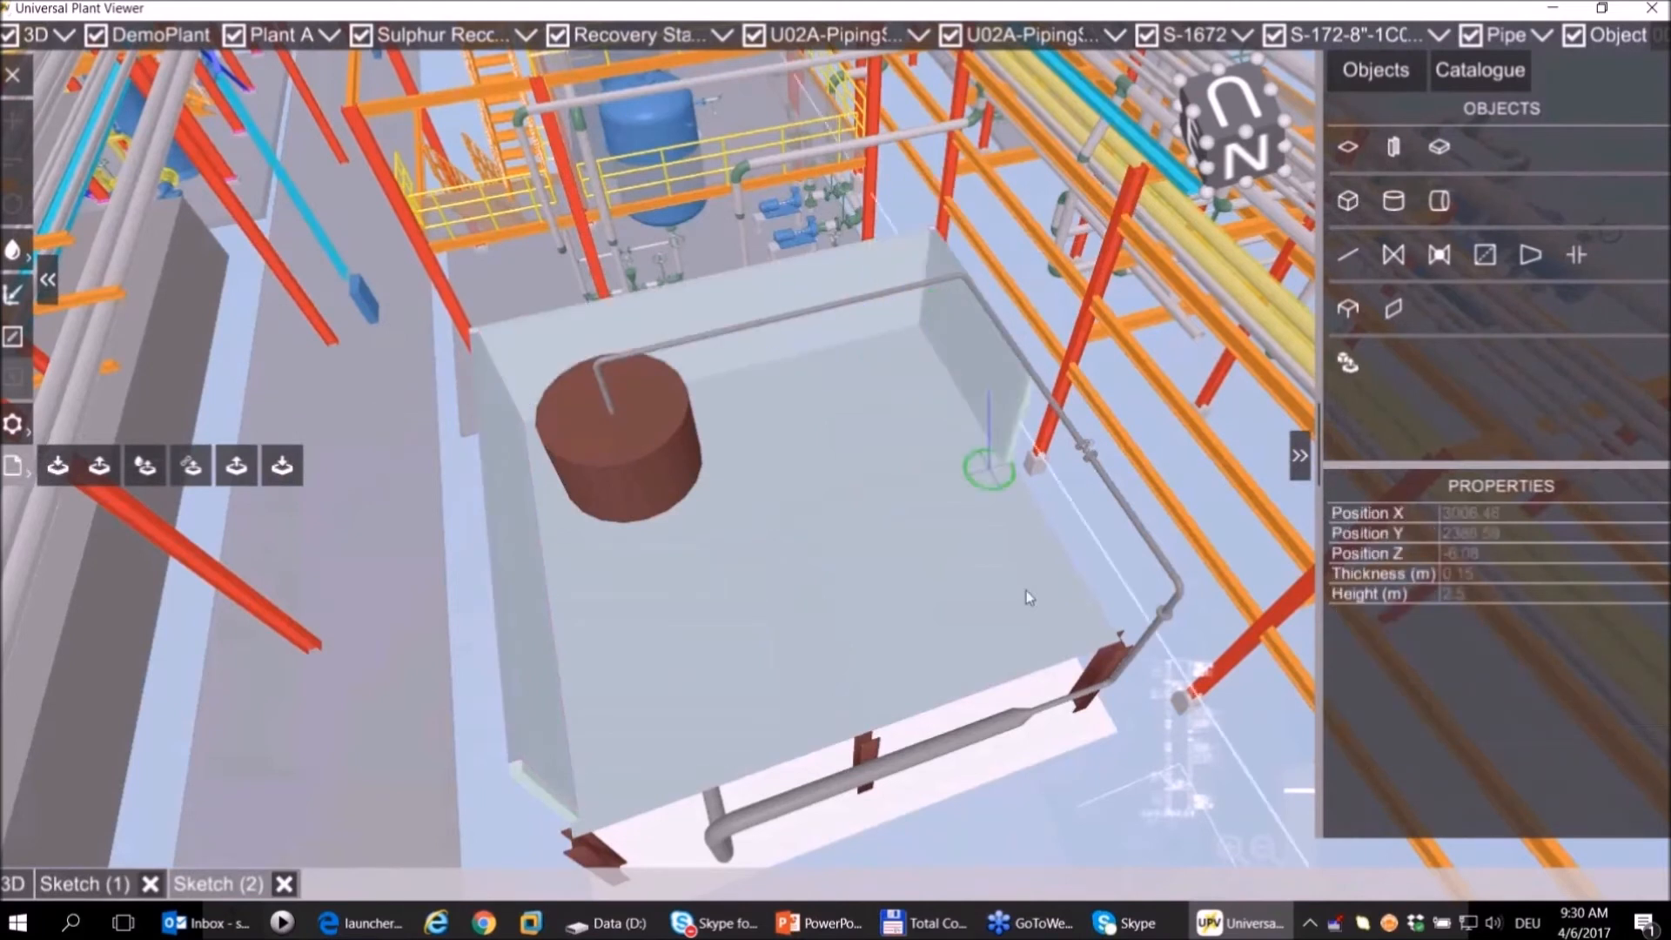
{"action": "left_click", "coordinate": [548, 794]}
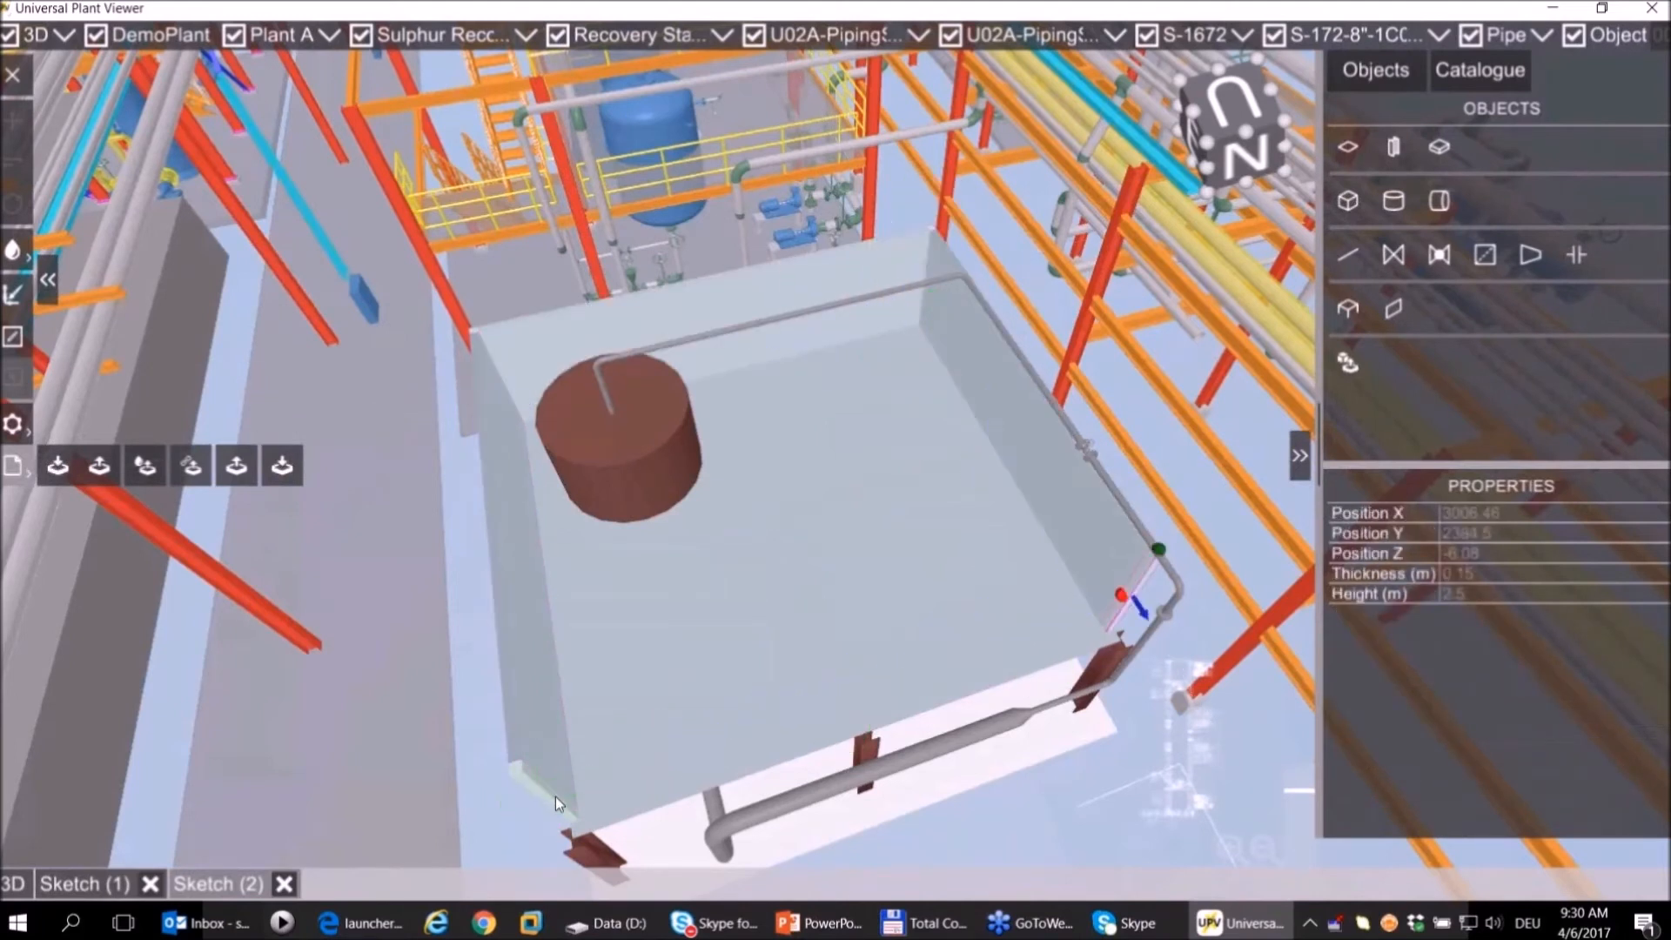
{"action": "left_click", "coordinate": [484, 789]}
Move the upper pipe run along the platform's side inward so that it lies inside the wall.
{"action": "middle_click_drag", "start_coordinate": [824, 573], "coordinate": [1038, 389]}
{"action": "left_click", "coordinate": [1038, 392]}
{"action": "left_click_drag", "start_coordinate": [1037, 394], "coordinate": [757, 411]}
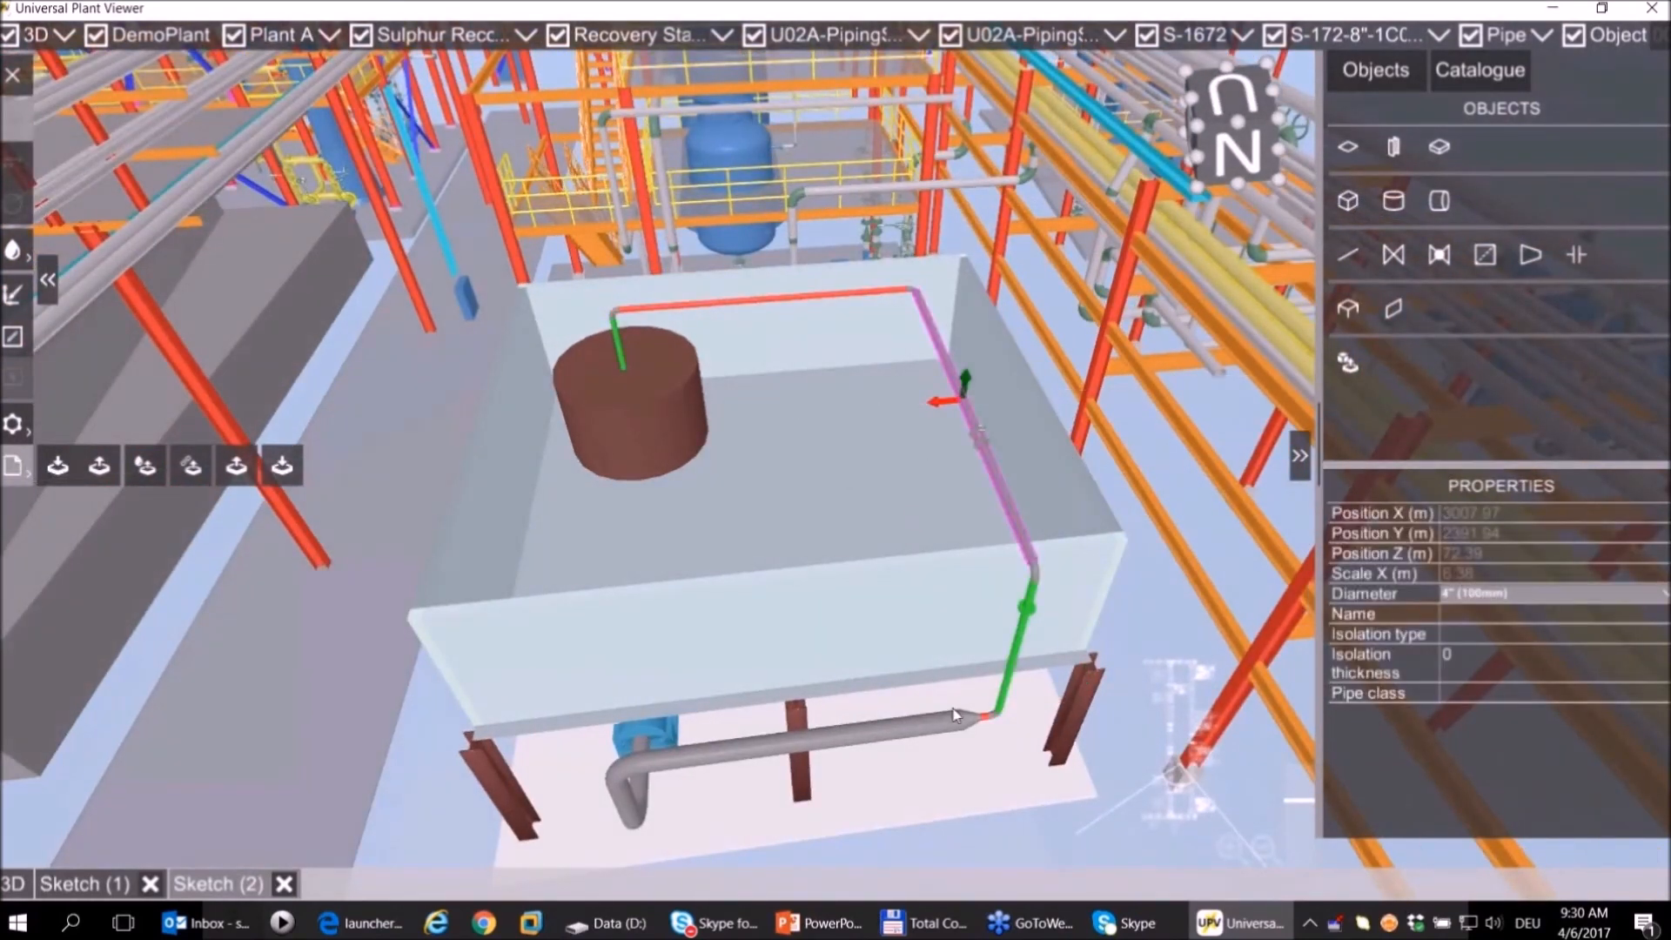
{"action": "left_click", "coordinate": [975, 728]}
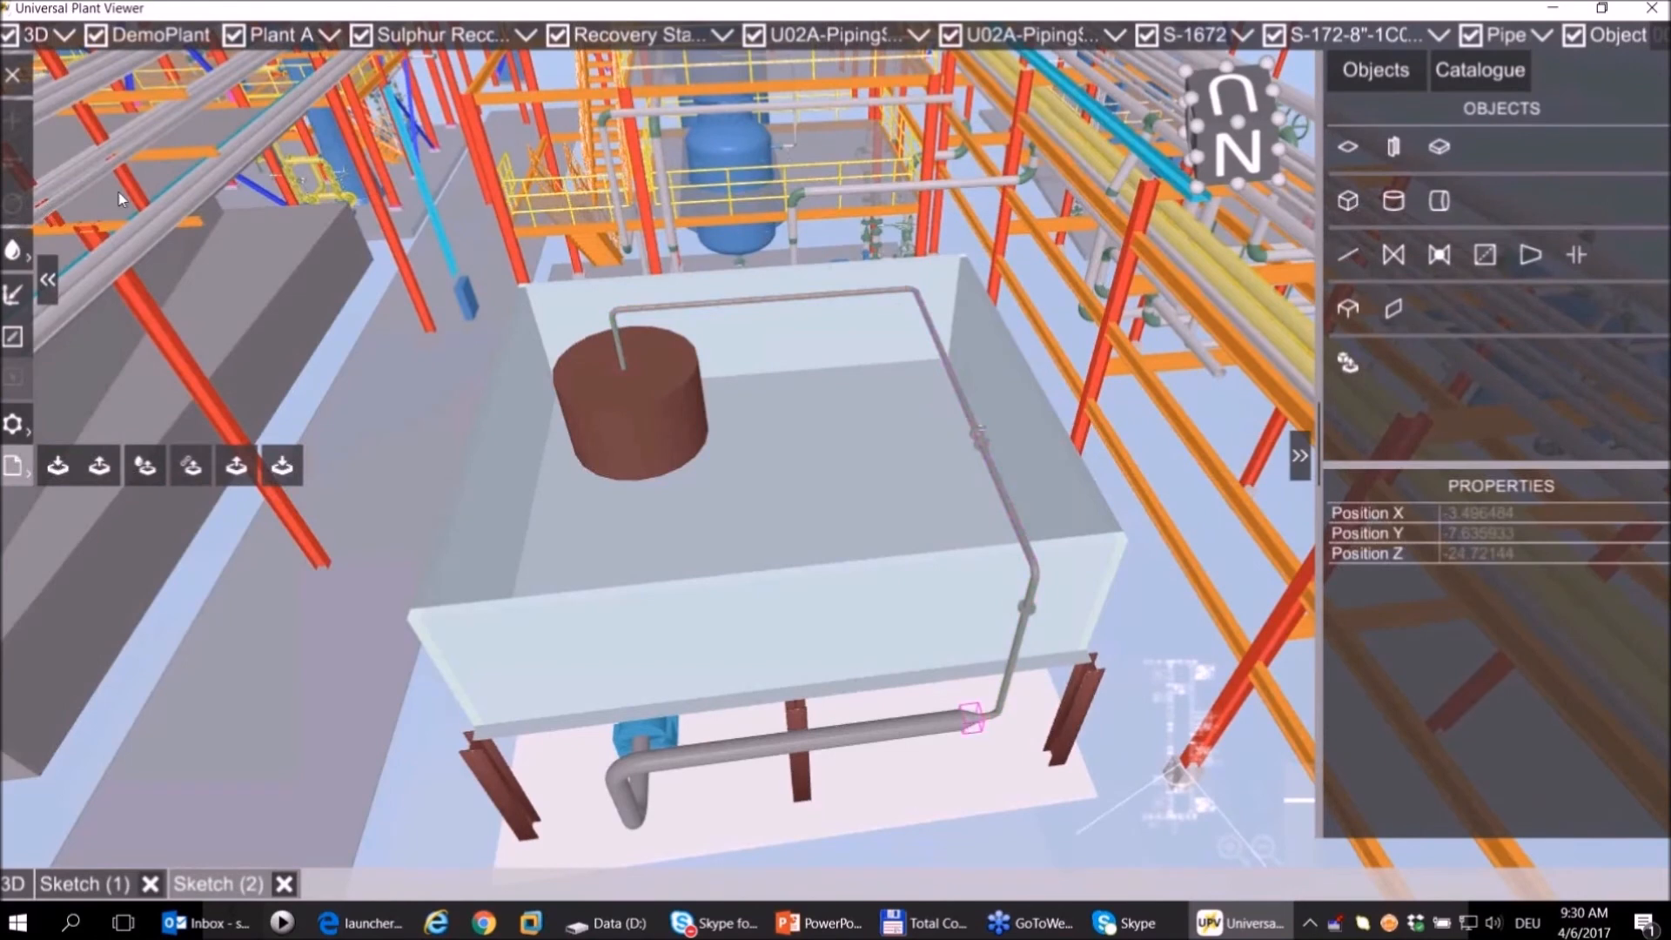
{"action": "left_click", "coordinate": [801, 491]}
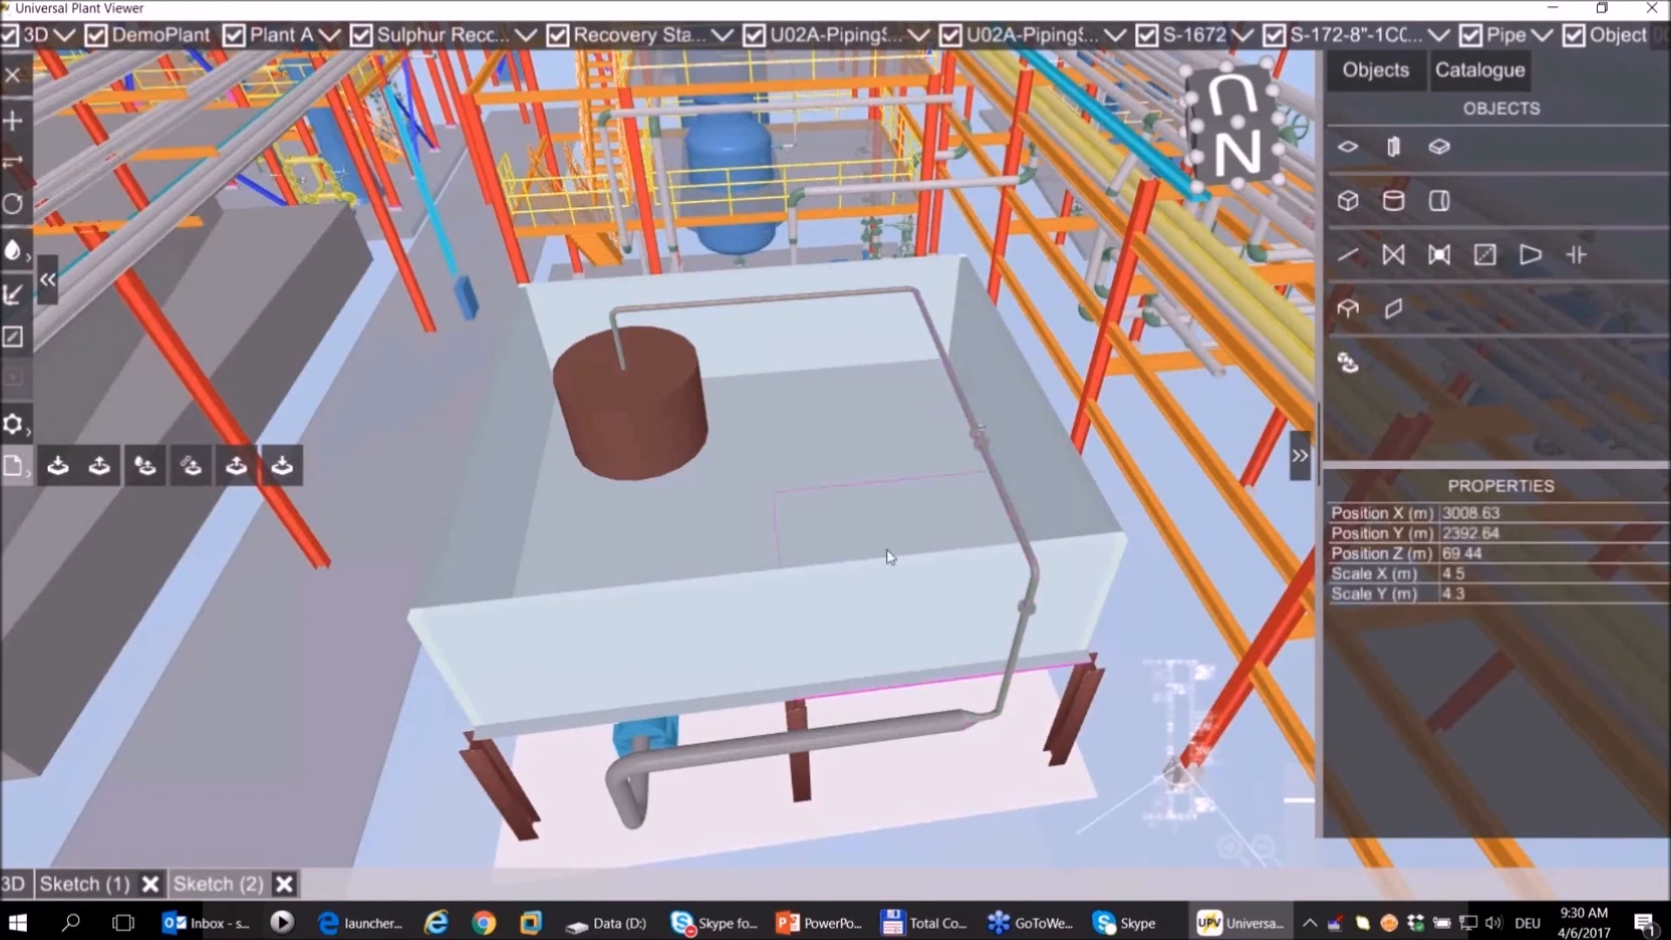
Compare the platform, walls and pipe routing of Sketch (1) and Sketch (2) by switching between the two sketches.
{"action": "left_click_drag", "start_coordinate": [1037, 788], "coordinate": [1085, 750]}
{"action": "scroll", "coordinate": [1086, 751], "scroll_direction": "down", "scroll_amount": 2}
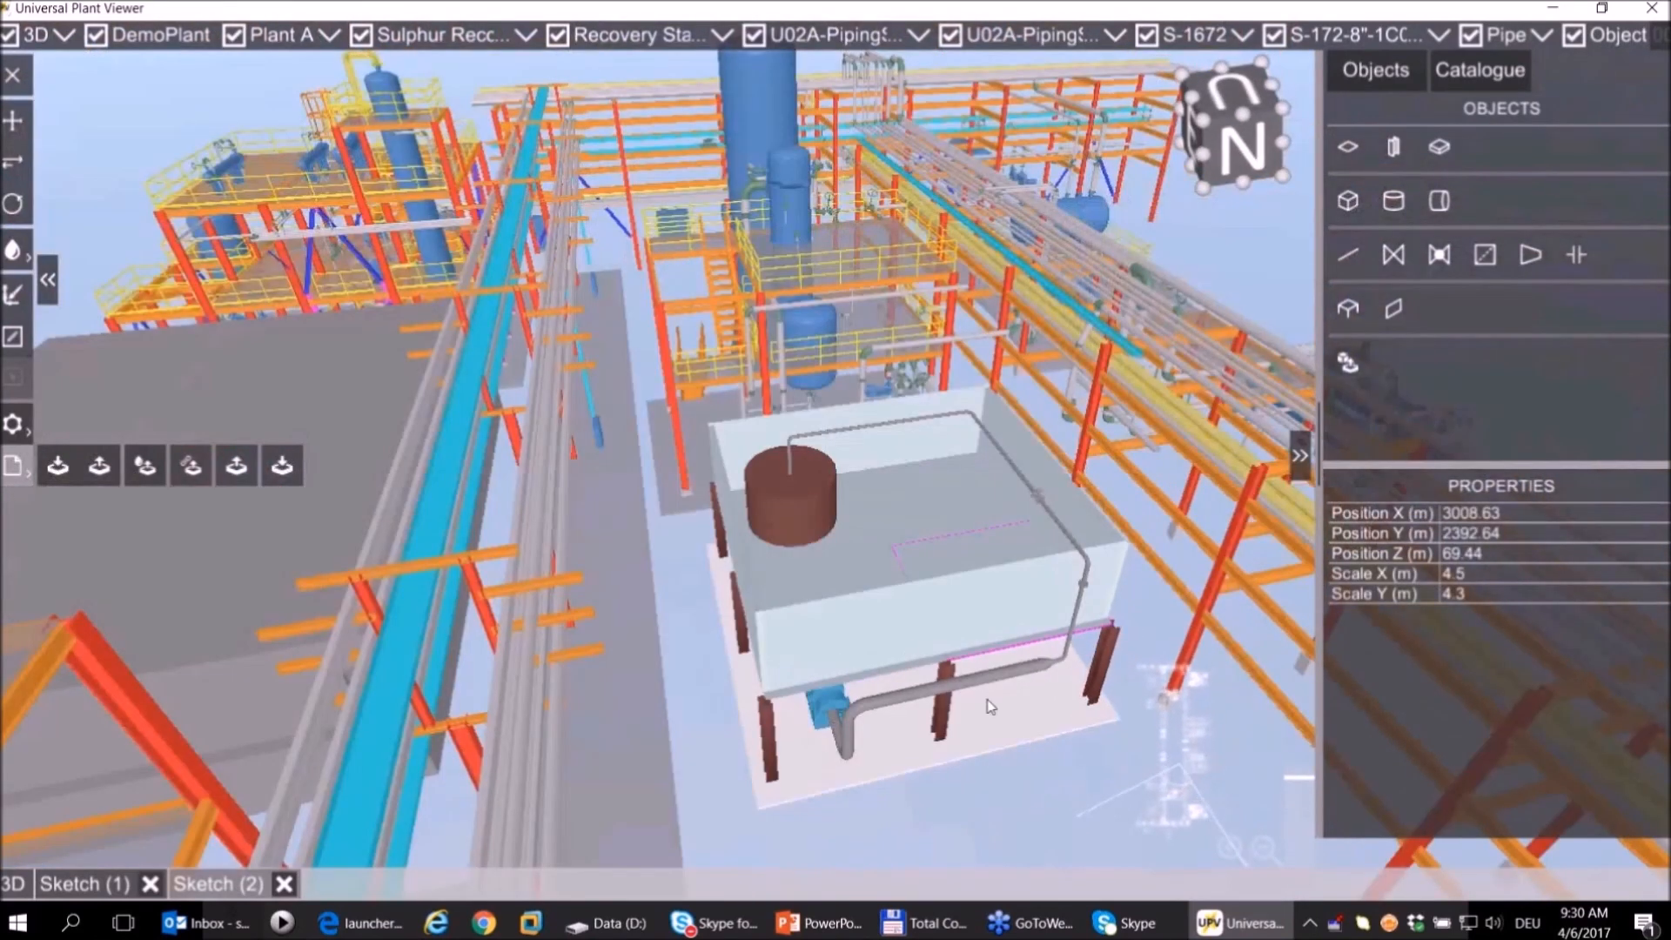
{"action": "left_click", "coordinate": [979, 804]}
{"action": "middle_click_drag", "start_coordinate": [906, 707], "coordinate": [756, 577]}
{"action": "left_click_drag", "start_coordinate": [757, 577], "coordinate": [771, 604]}
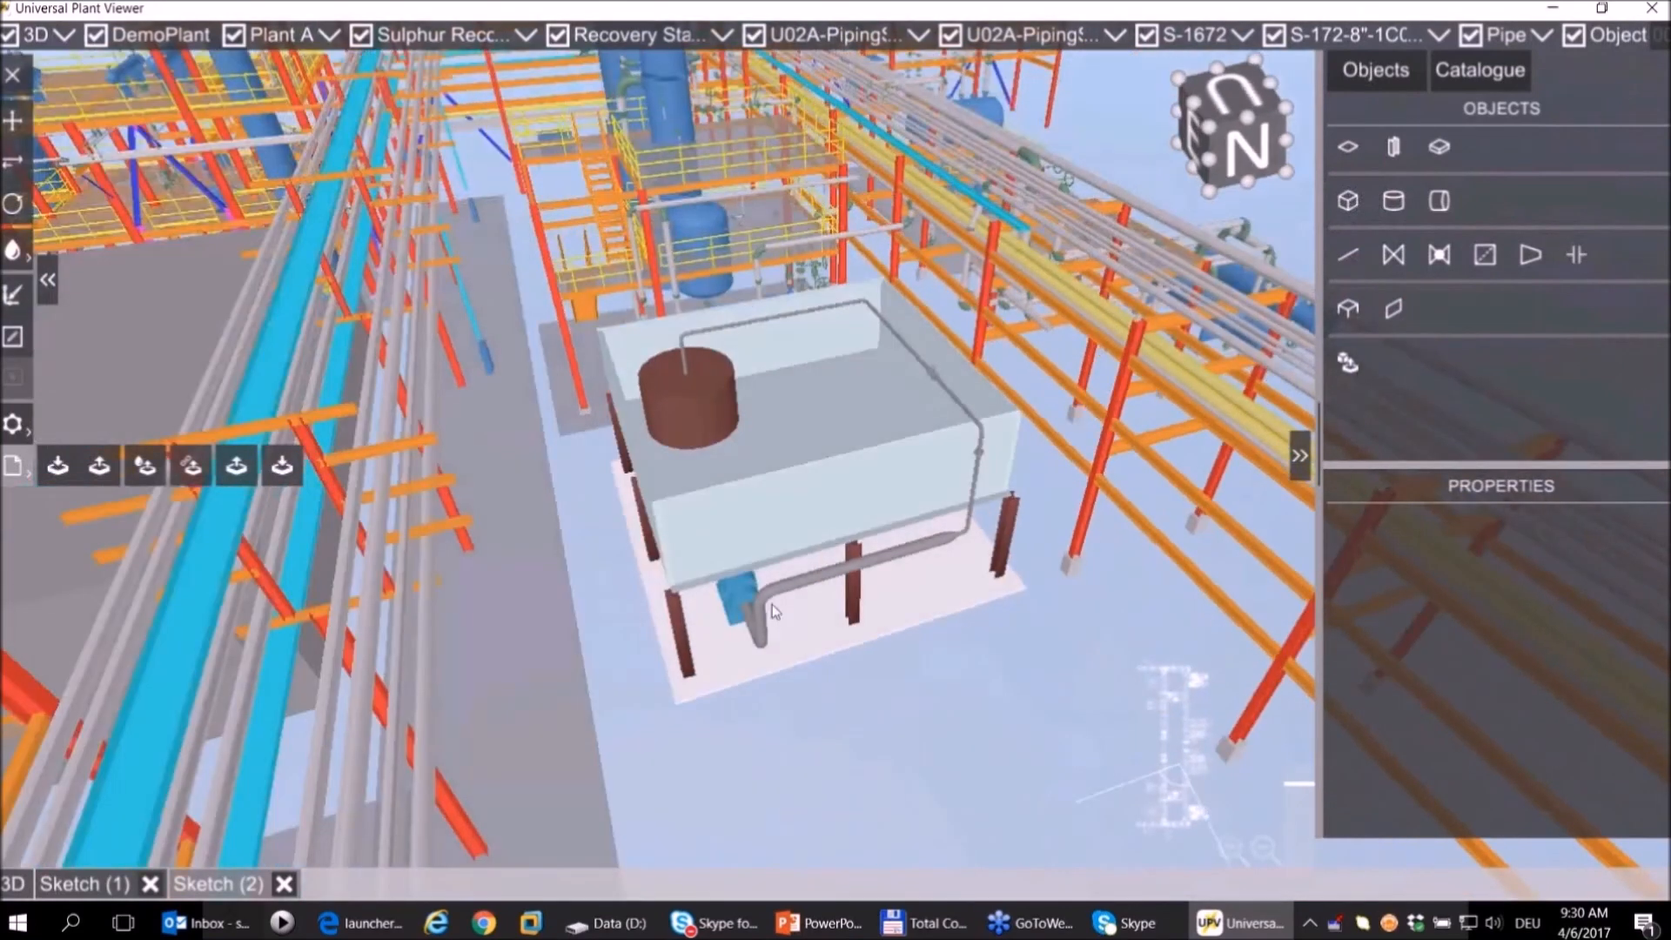
{"action": "left_click", "coordinate": [24, 473]}
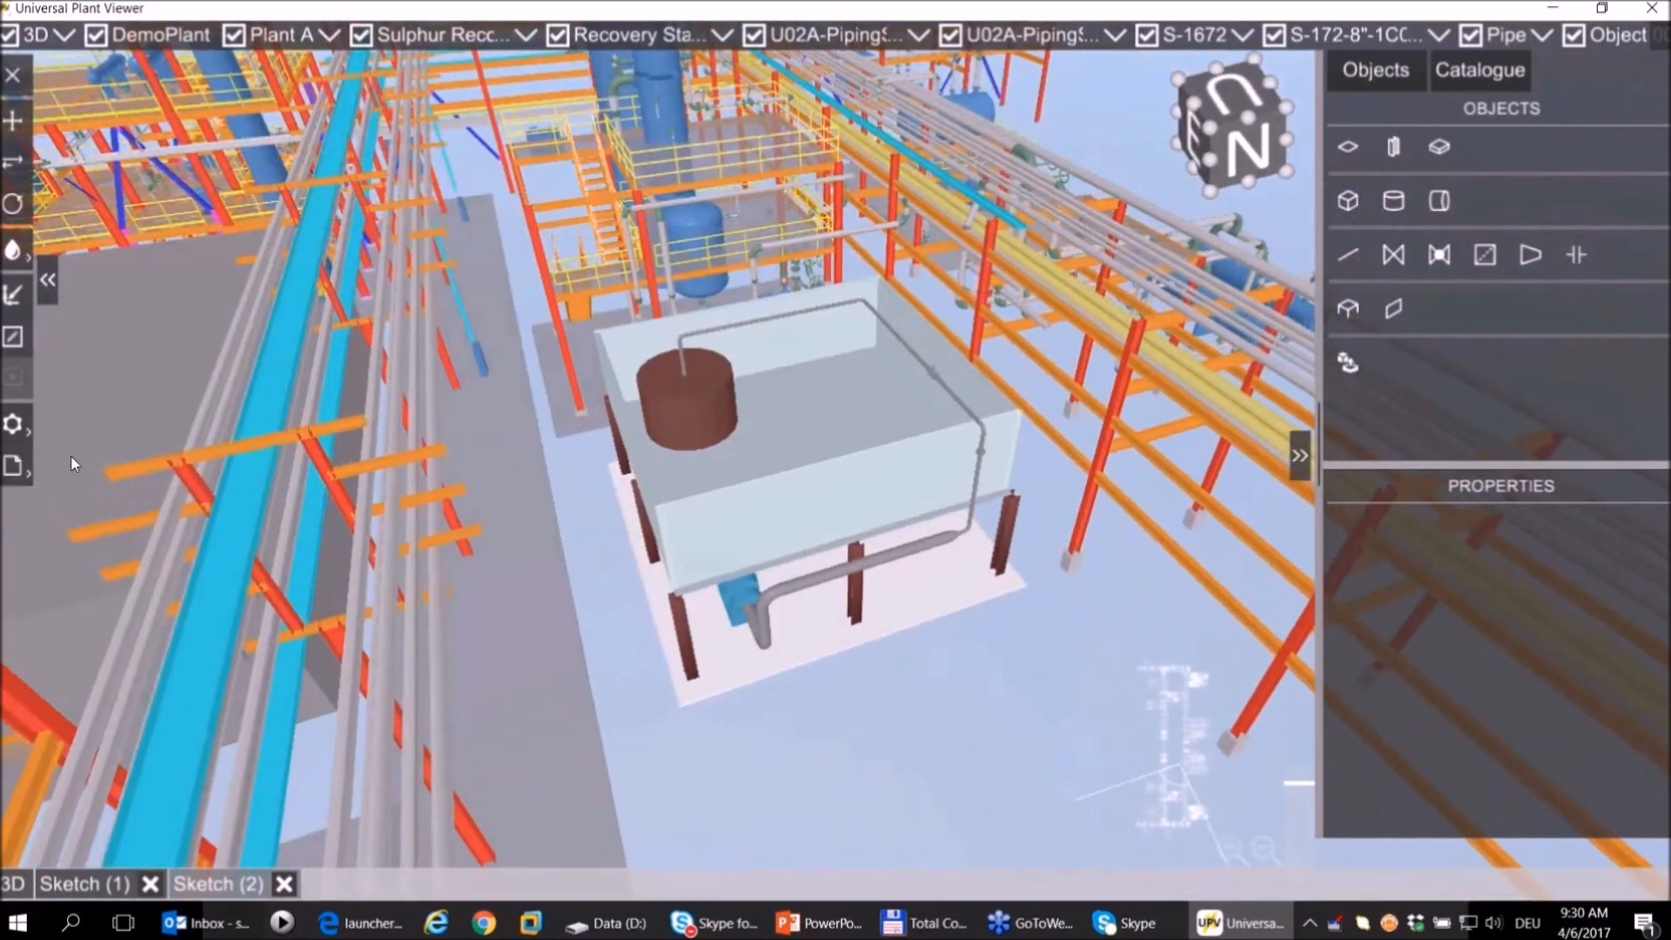
{"action": "left_click", "coordinate": [102, 887]}
{"action": "left_click", "coordinate": [209, 888]}
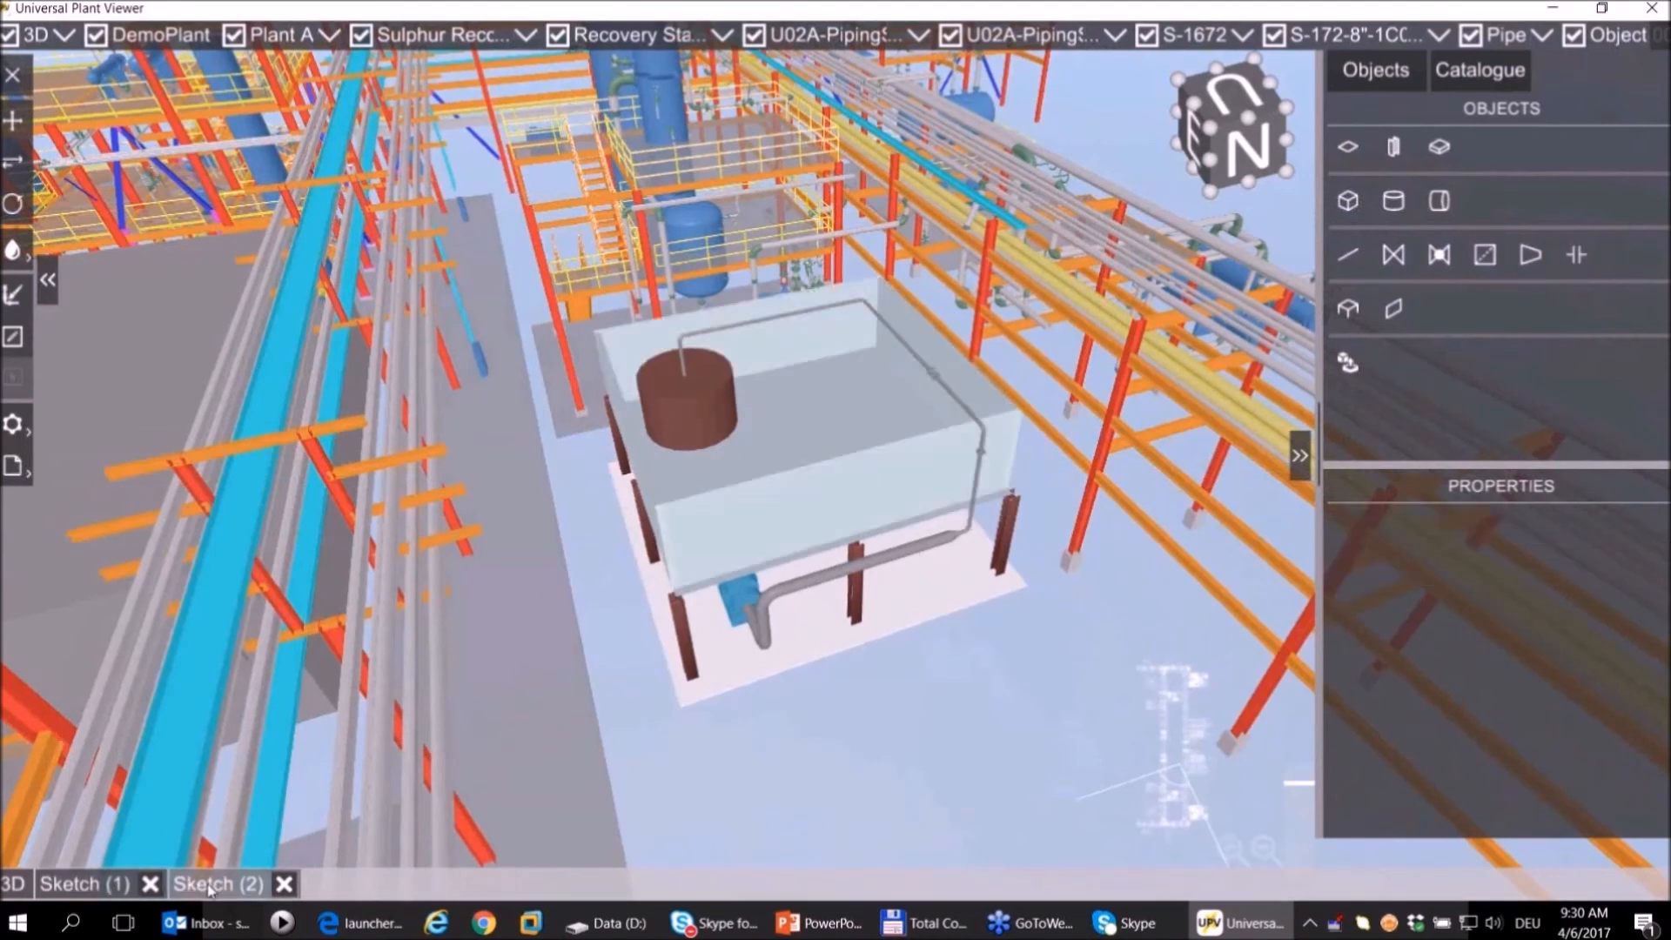
{"action": "left_click", "coordinate": [110, 888]}
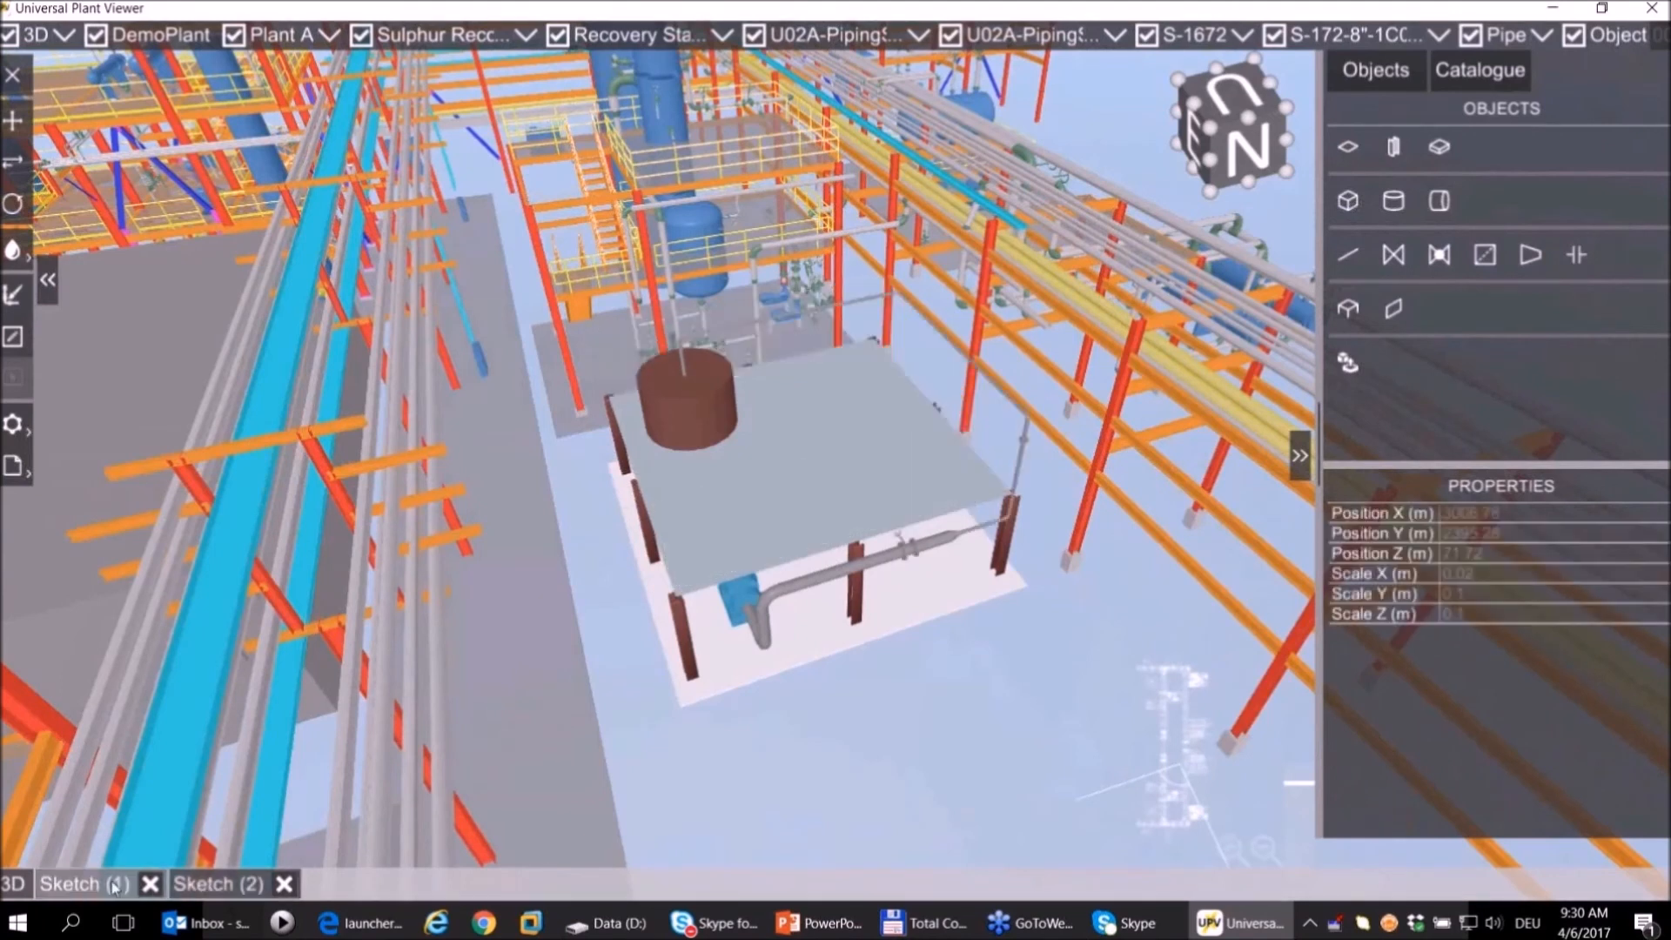
{"action": "left_click", "coordinate": [217, 886]}
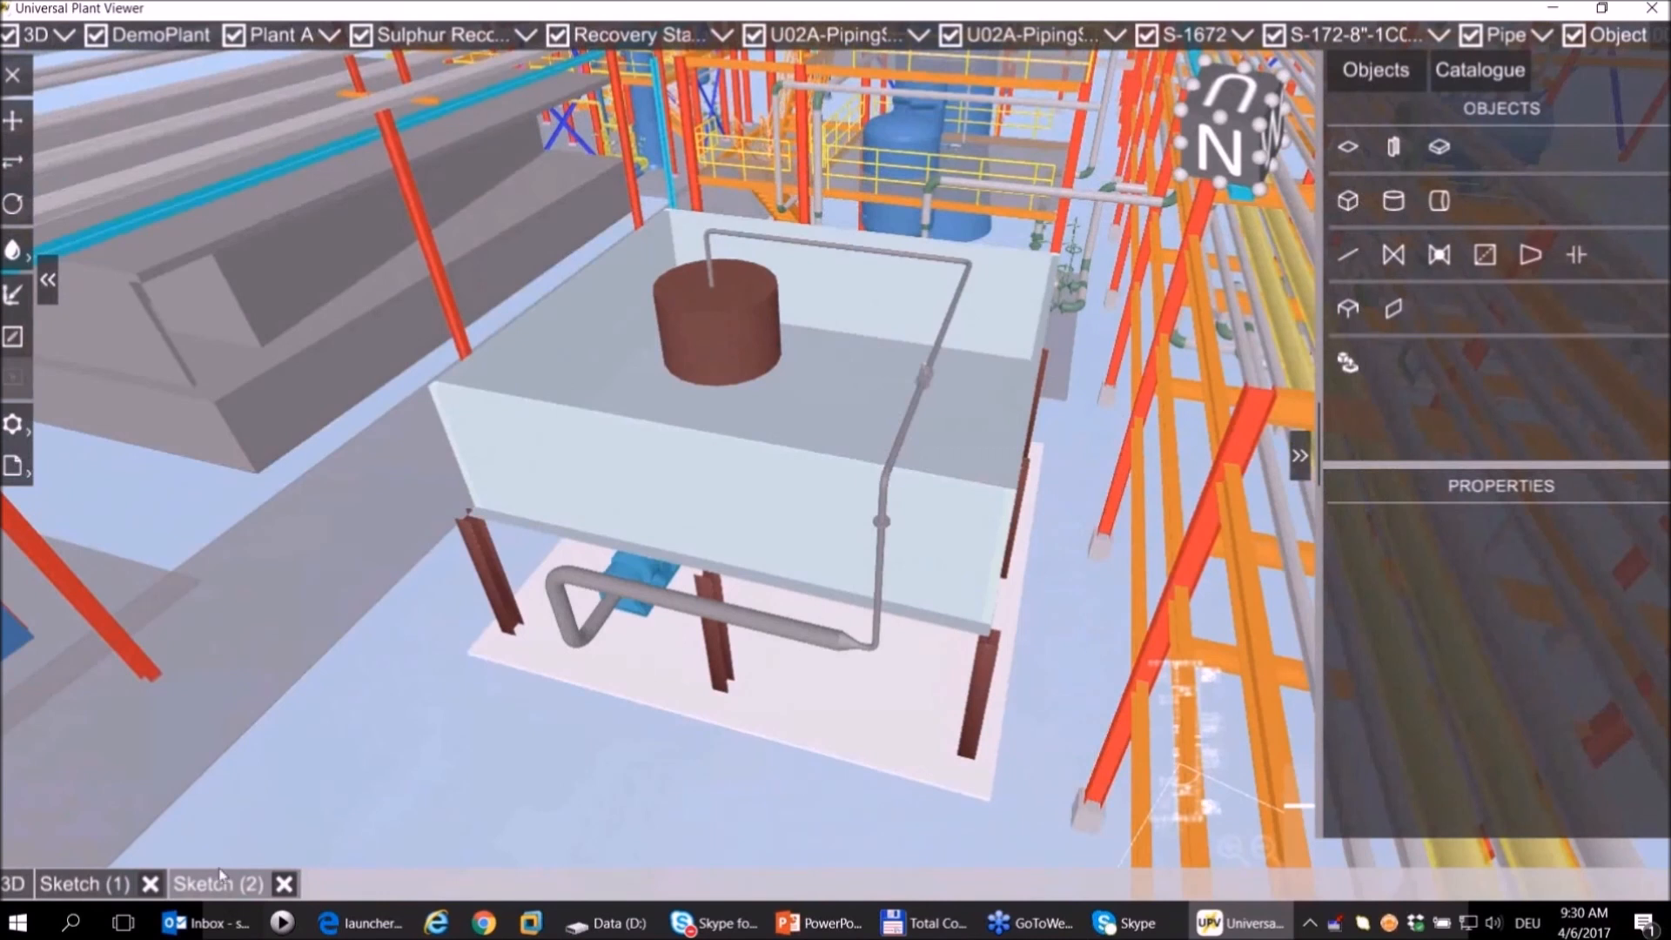
{"action": "left_click", "coordinate": [90, 885]}
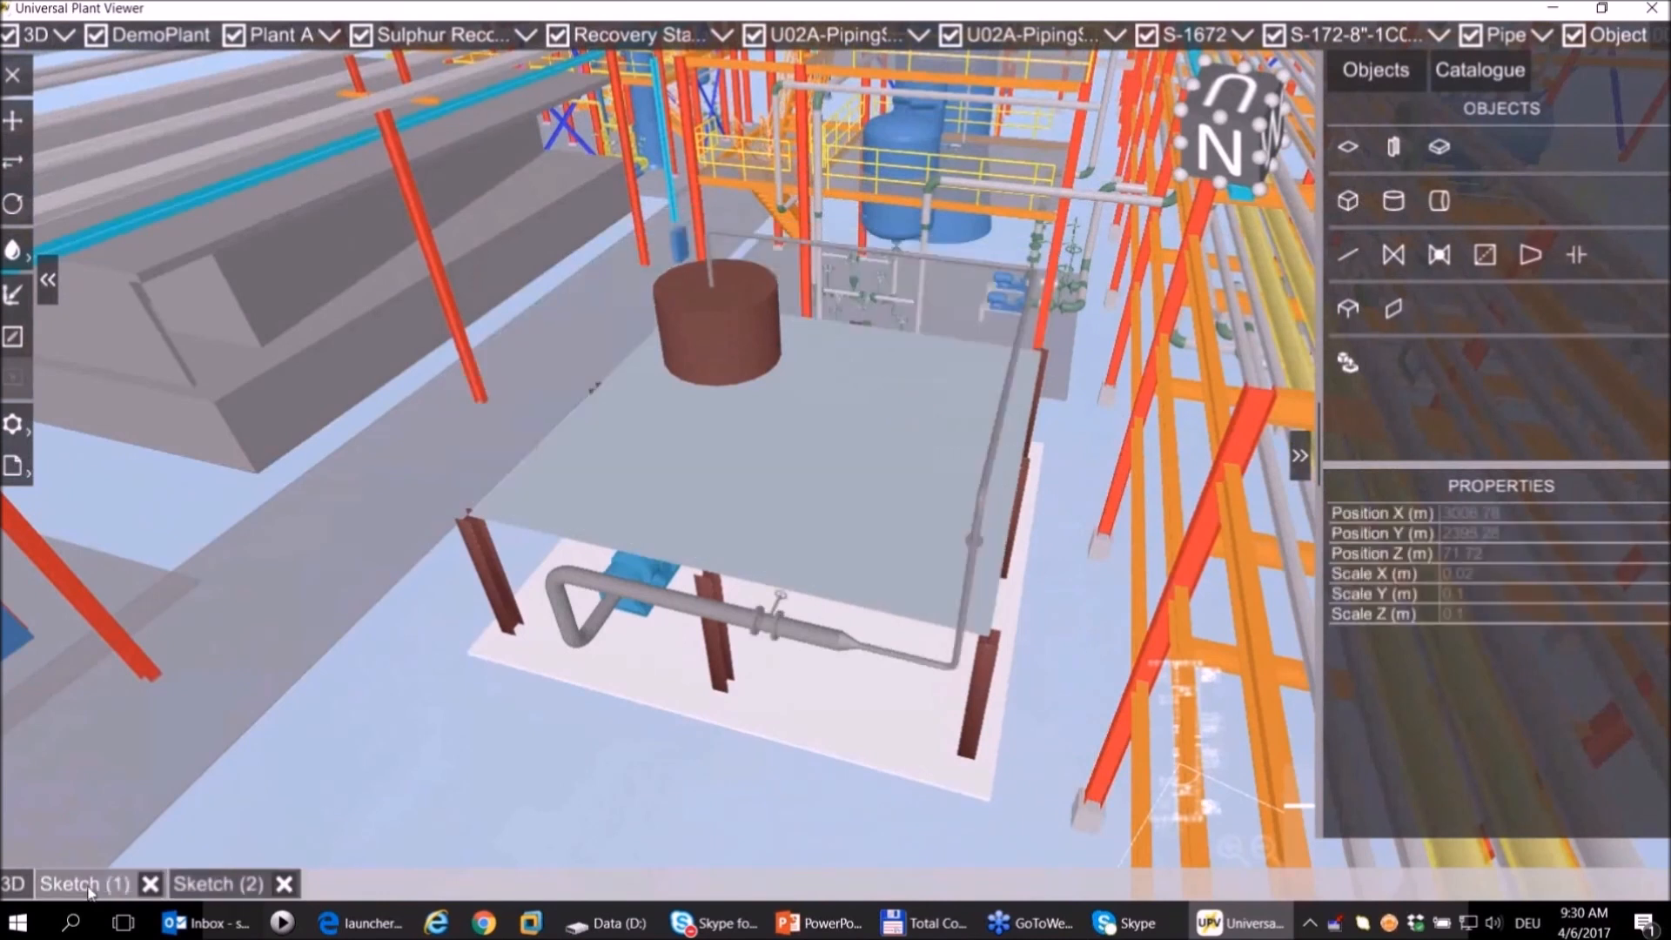
{"action": "left_click", "coordinate": [240, 895]}
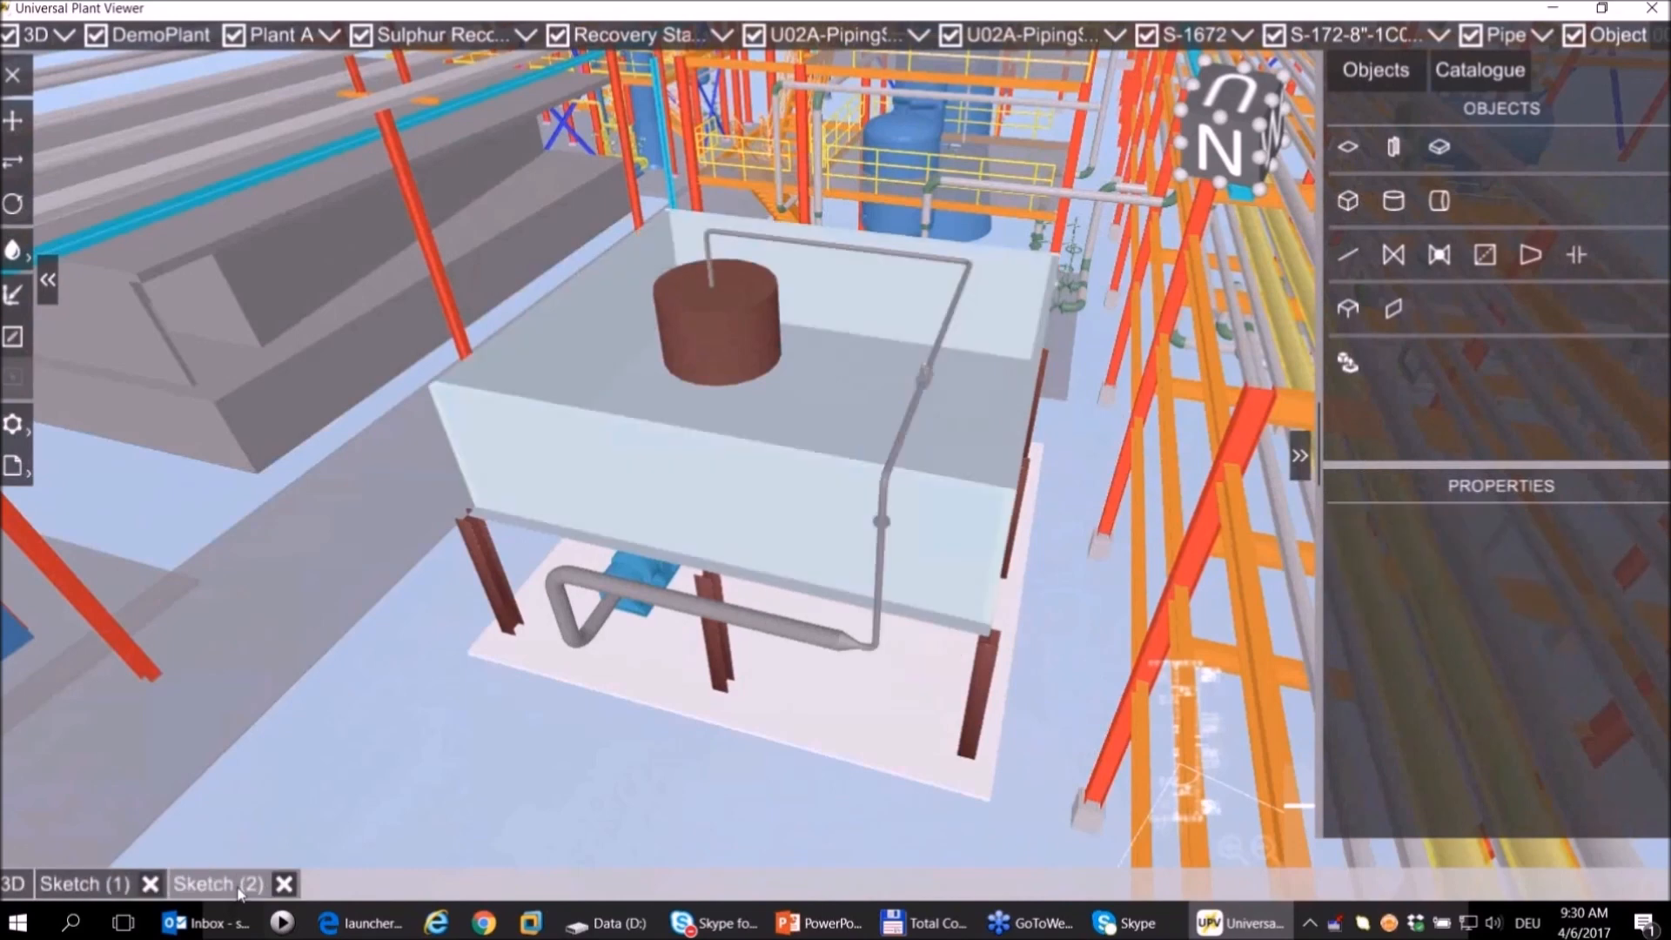
{"action": "mouse_move", "coordinate": [508, 763]}
{"action": "middle_mouse_down"}
{"action": "mouse_move", "coordinate": [557, 762]}
{"action": "mouse_move", "coordinate": [760, 487]}
{"action": "mouse_move", "coordinate": [254, 777]}
{"action": "middle_mouse_up"}
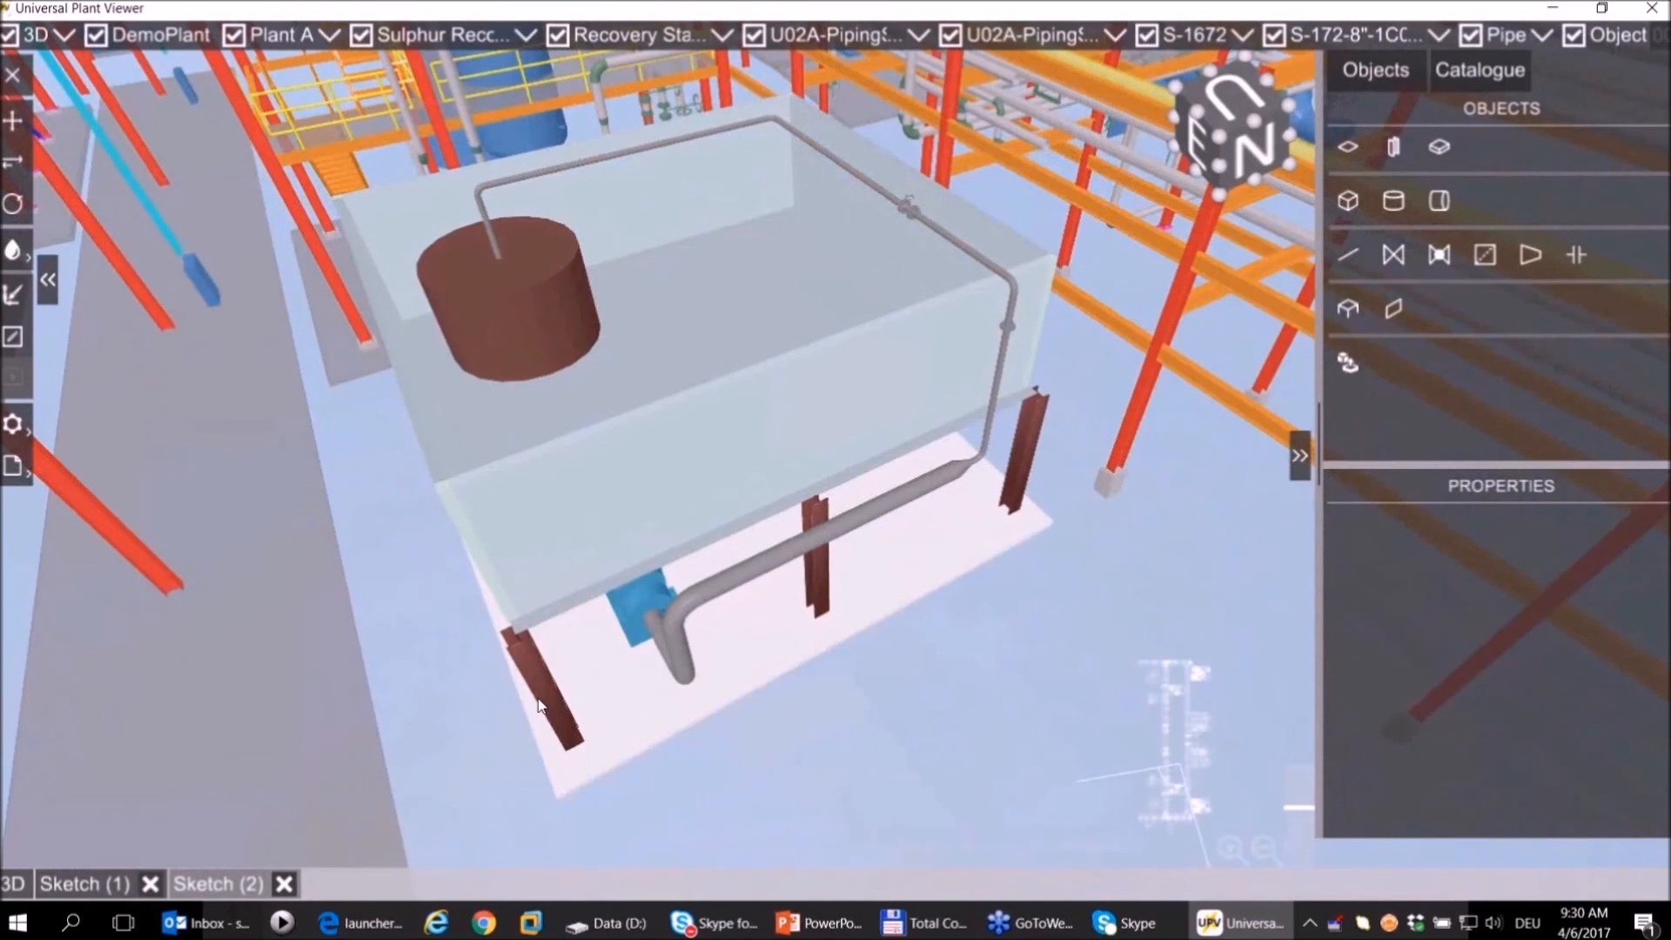
{"action": "scroll", "coordinate": [736, 564], "scroll_direction": "down", "scroll_amount": 2}
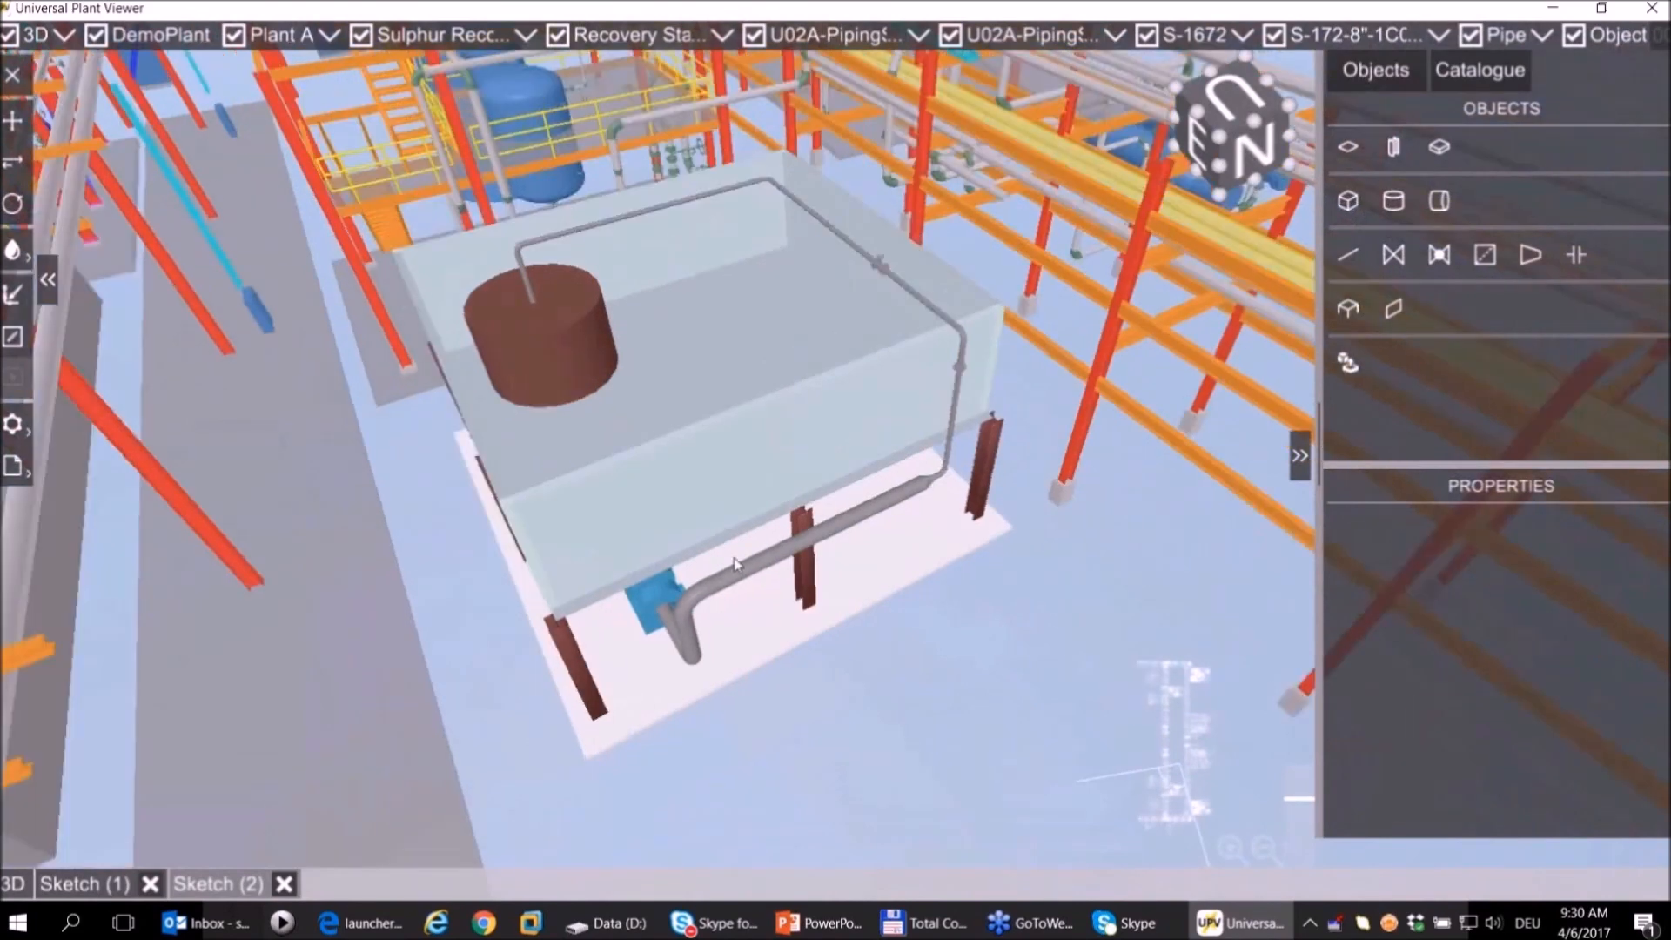